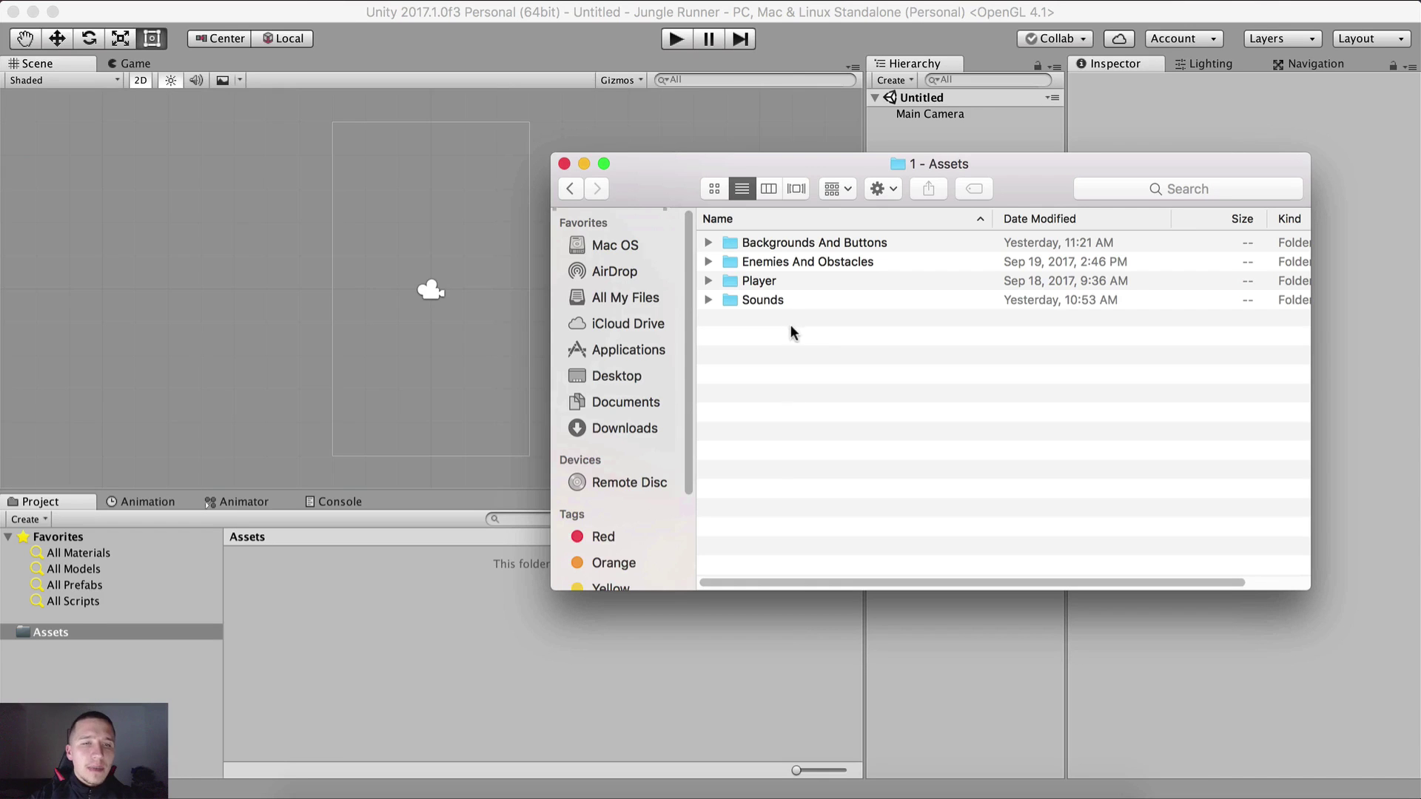
Import the Backgrounds And Buttons, Enemies And Obstacles, Player and Sounds folders from 1 - Assets into the Unity project's Assets folder.
mouse_move(714, 206)
left_mouse_down()
mouse_move(736, 194)
mouse_move(731, 212)
left_mouse_up()
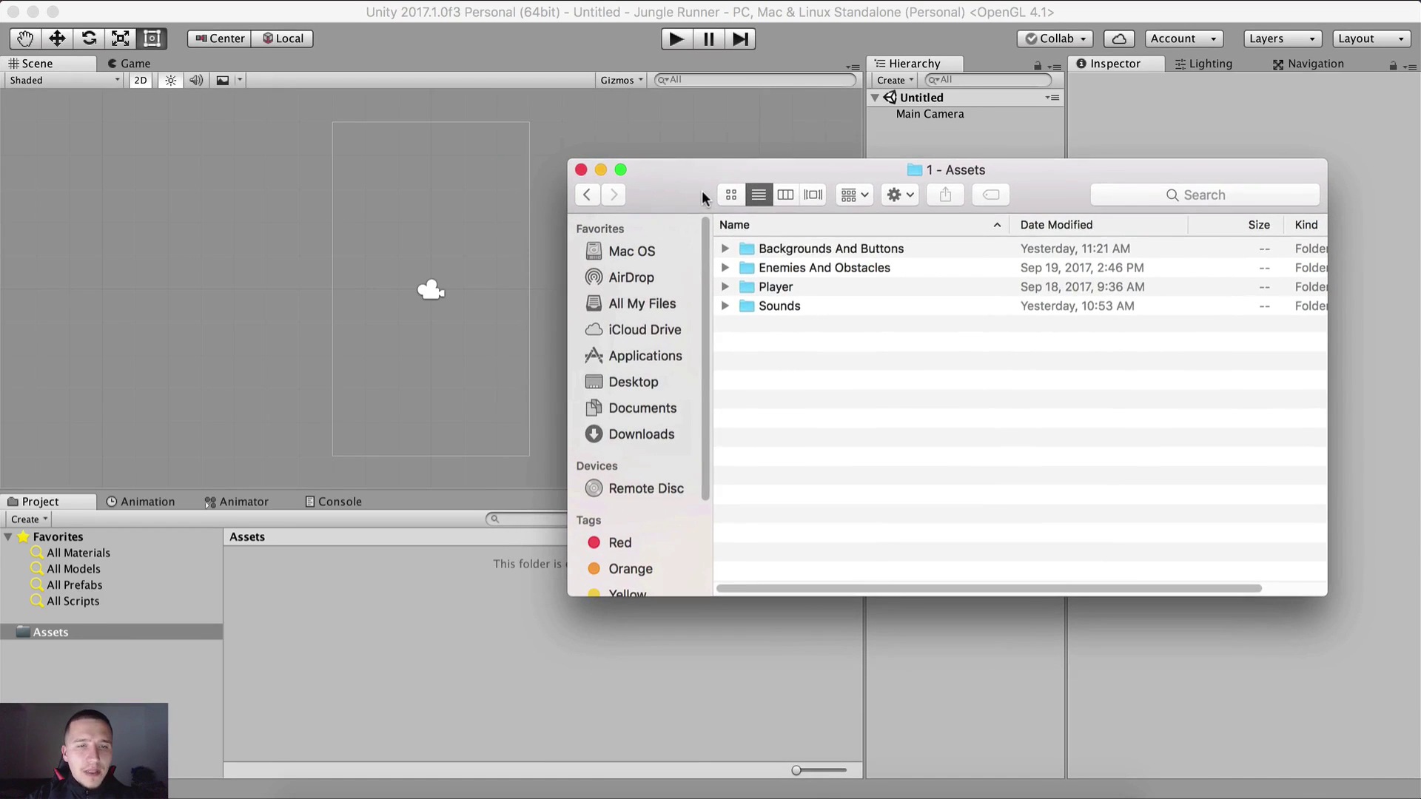
left_click(814, 250)
left_click_drag(645, 184, 651, 206)
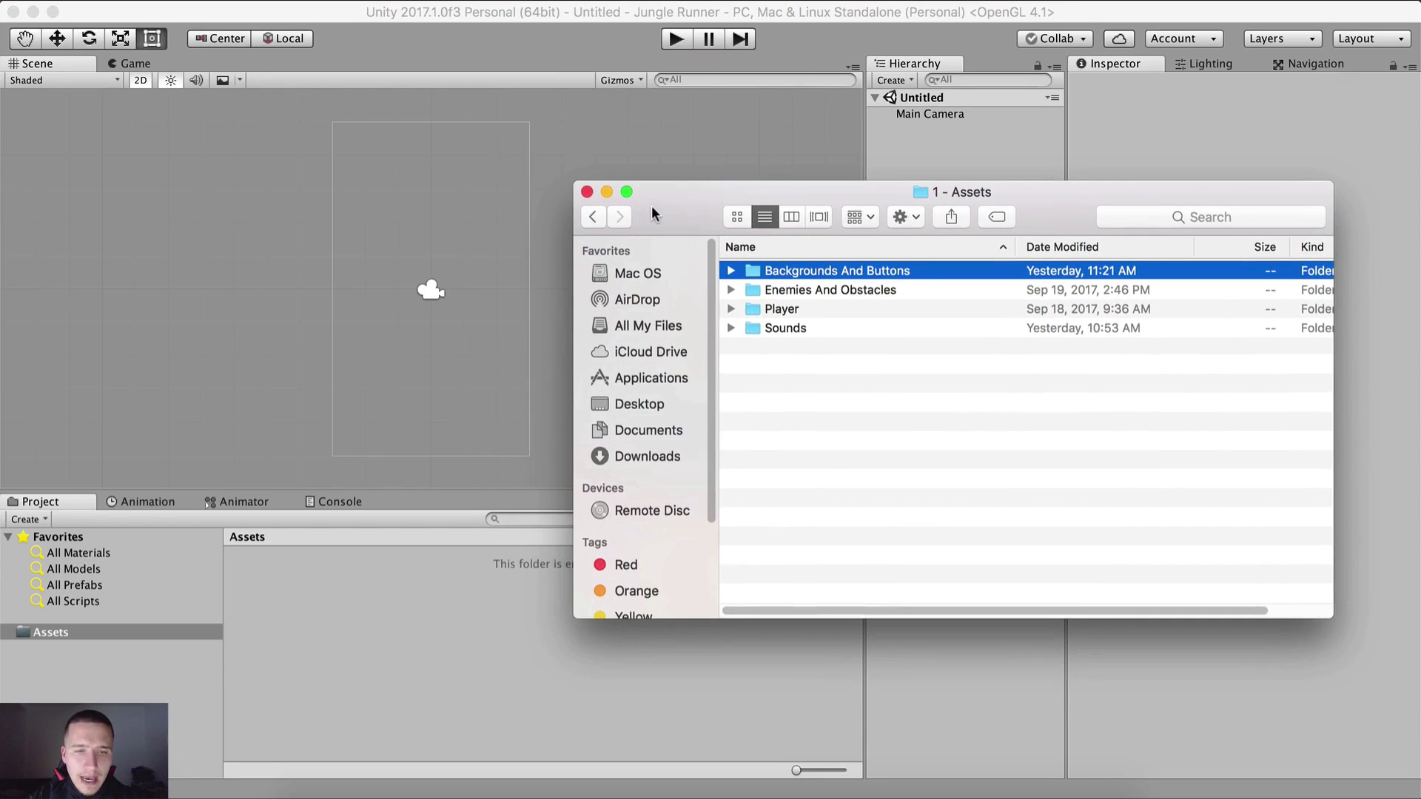
left_click_drag(856, 347, 832, 273)
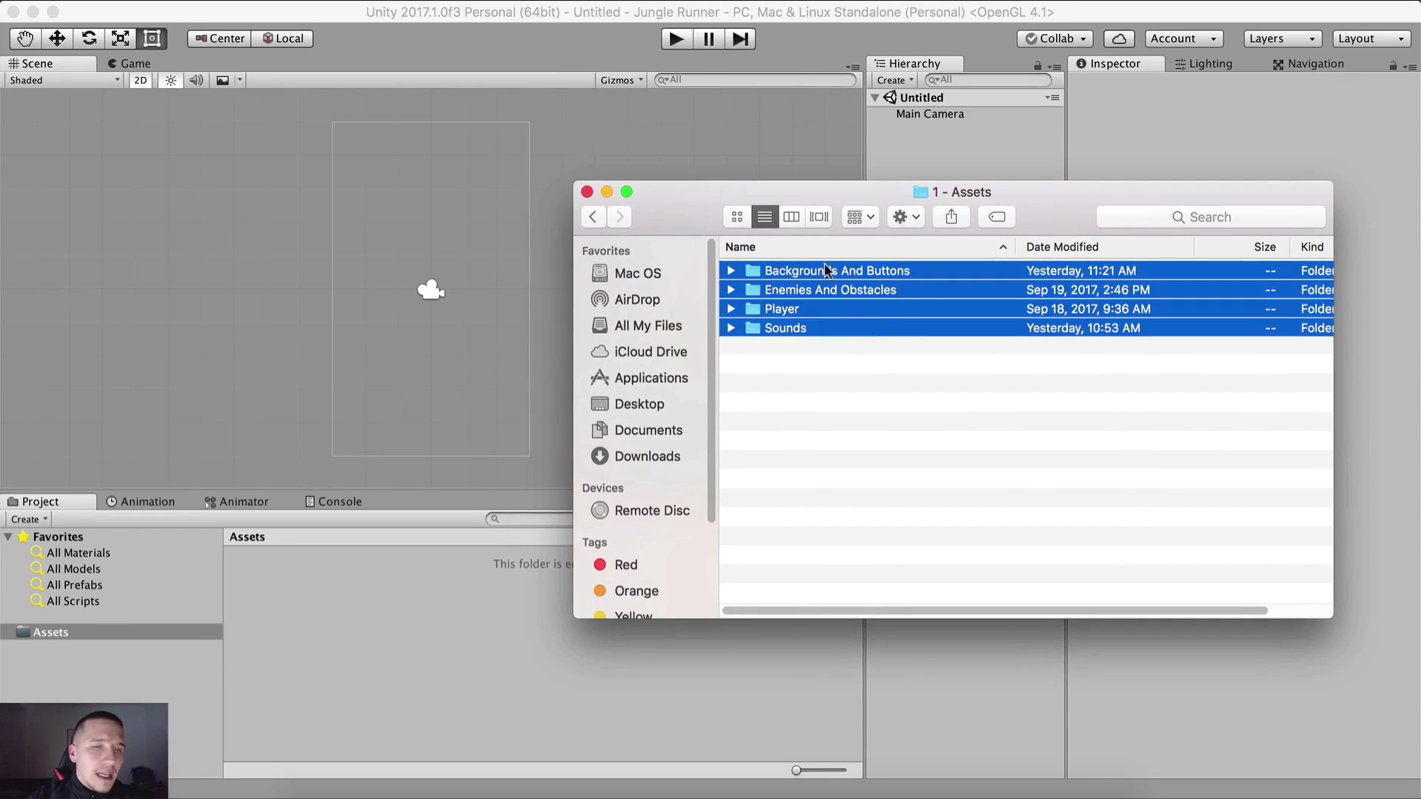
left_click(921, 374)
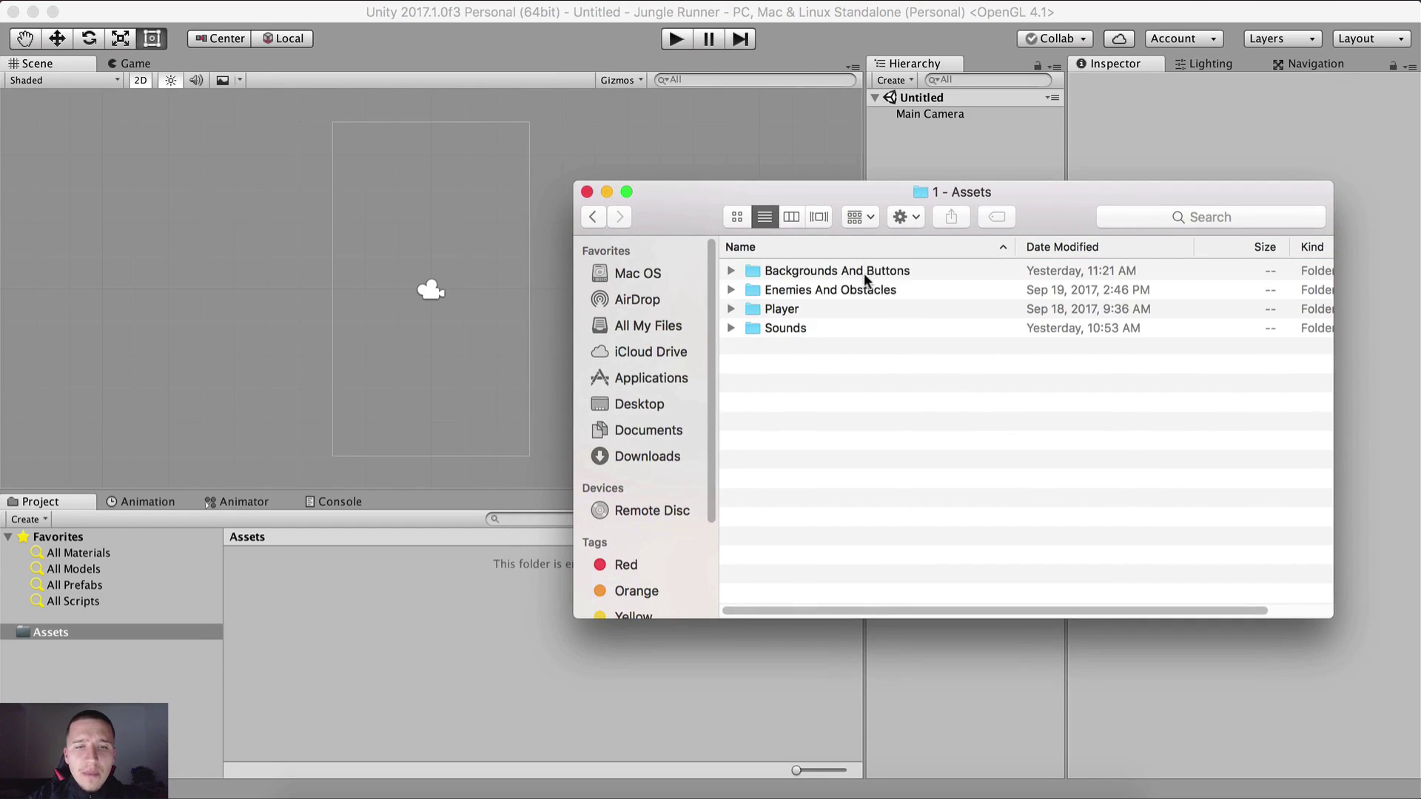
left_click(864, 273)
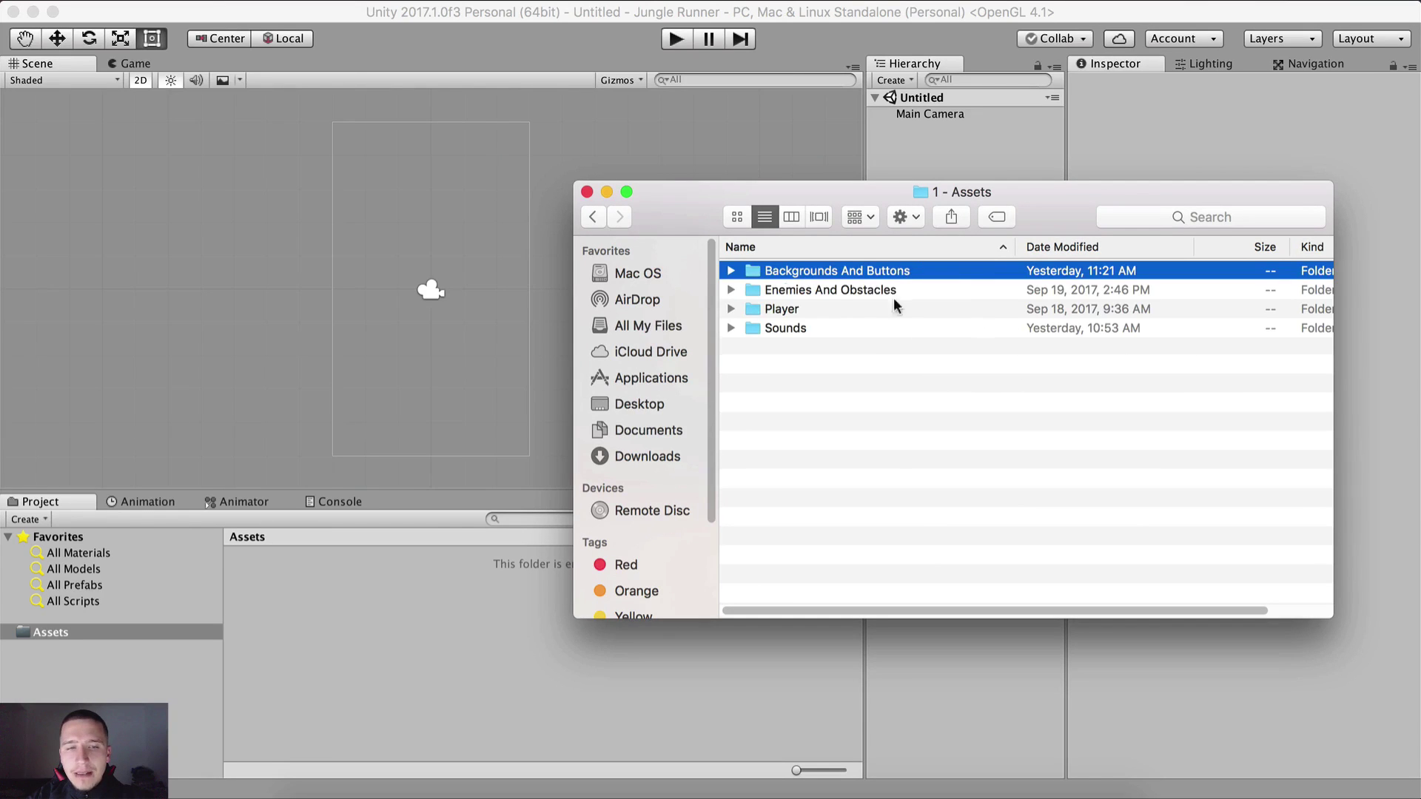
left_click(831, 292)
left_click(782, 311)
left_click(813, 330)
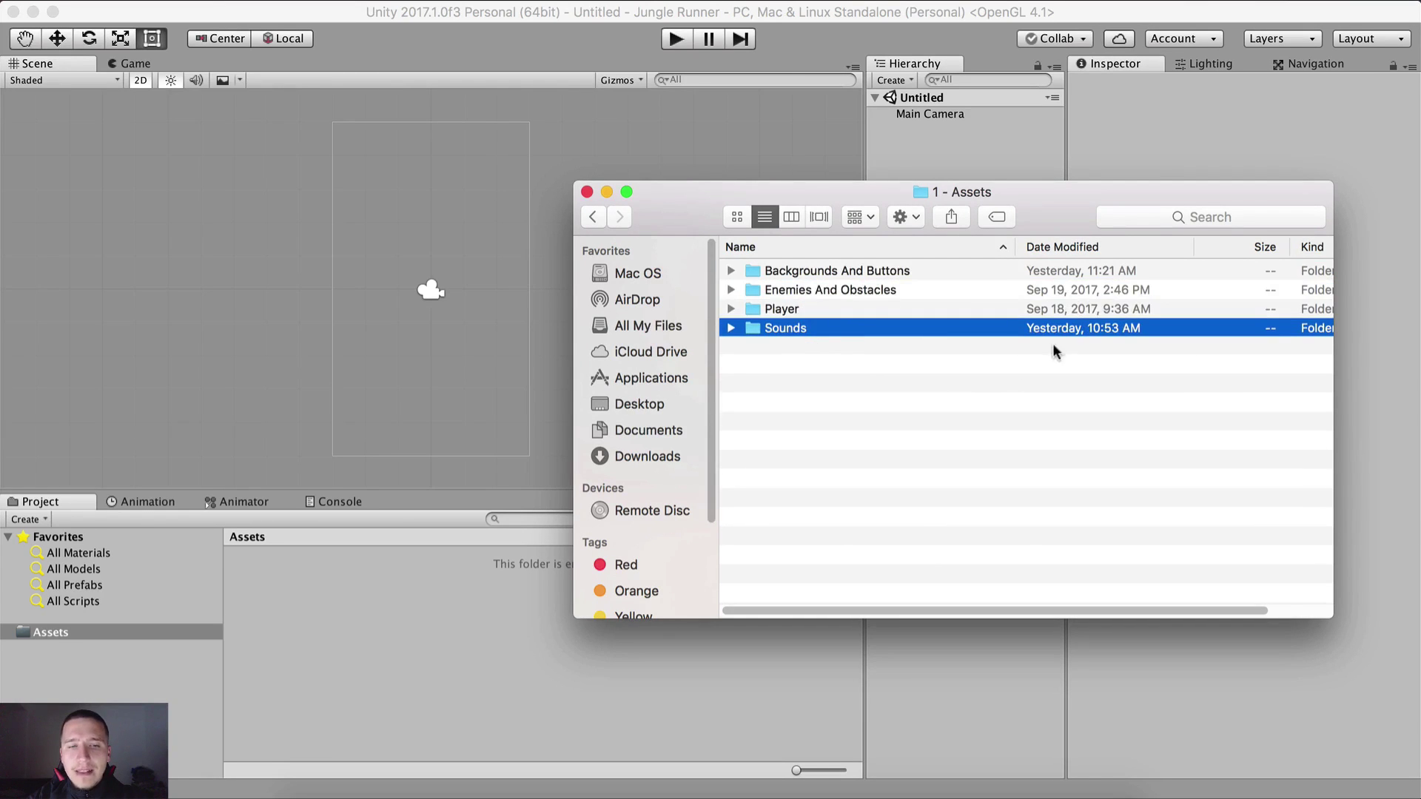
key("super+a")
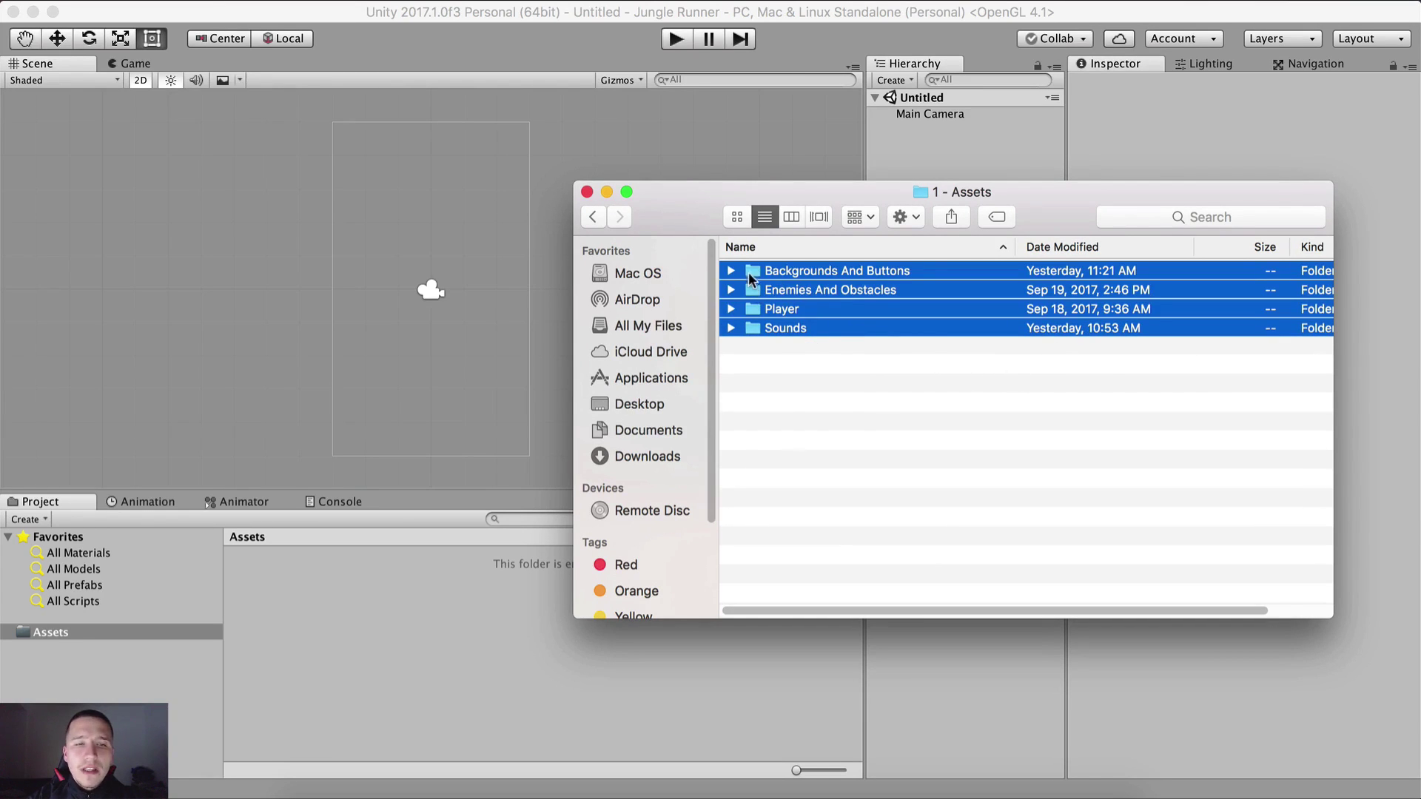
left_click_drag(754, 275, 270, 594)
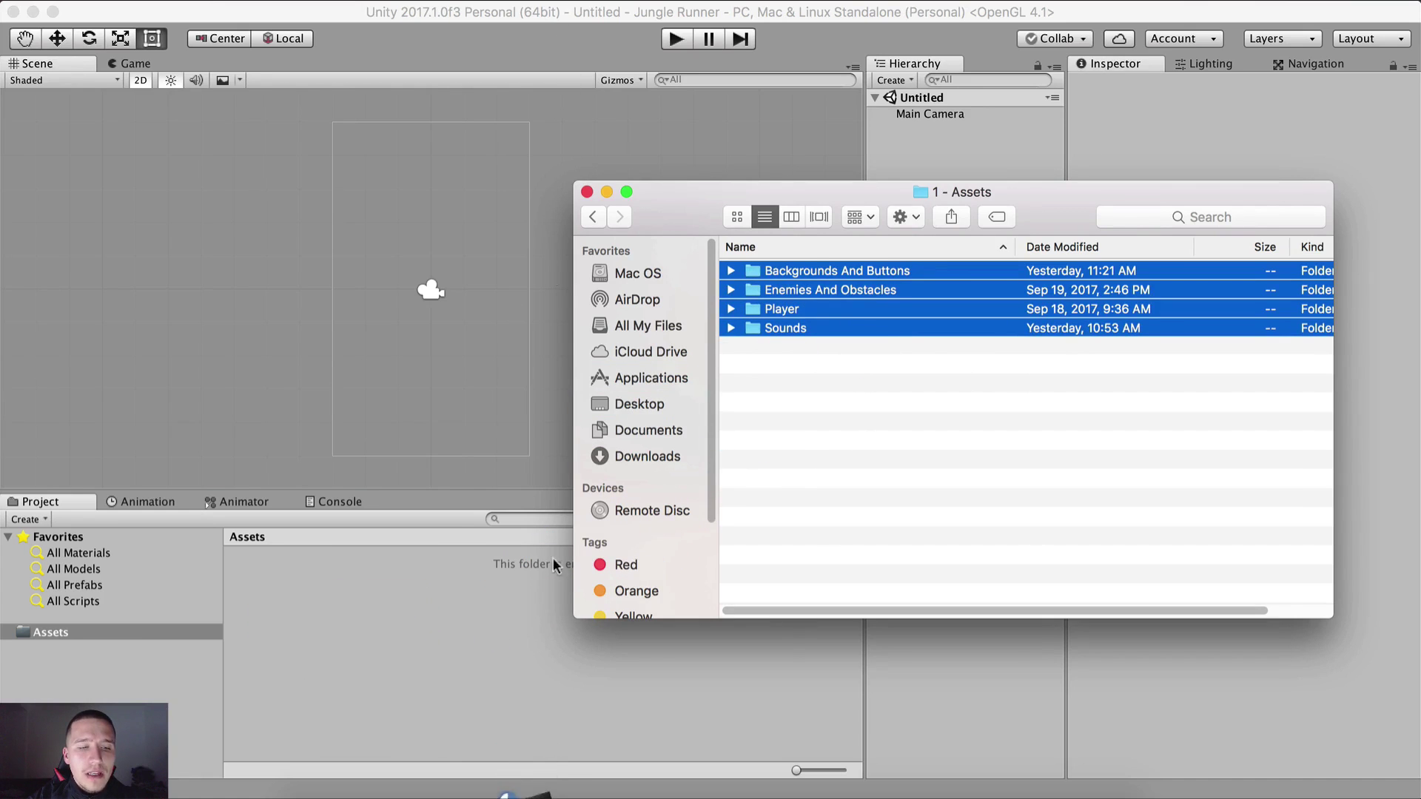
left_click(527, 783)
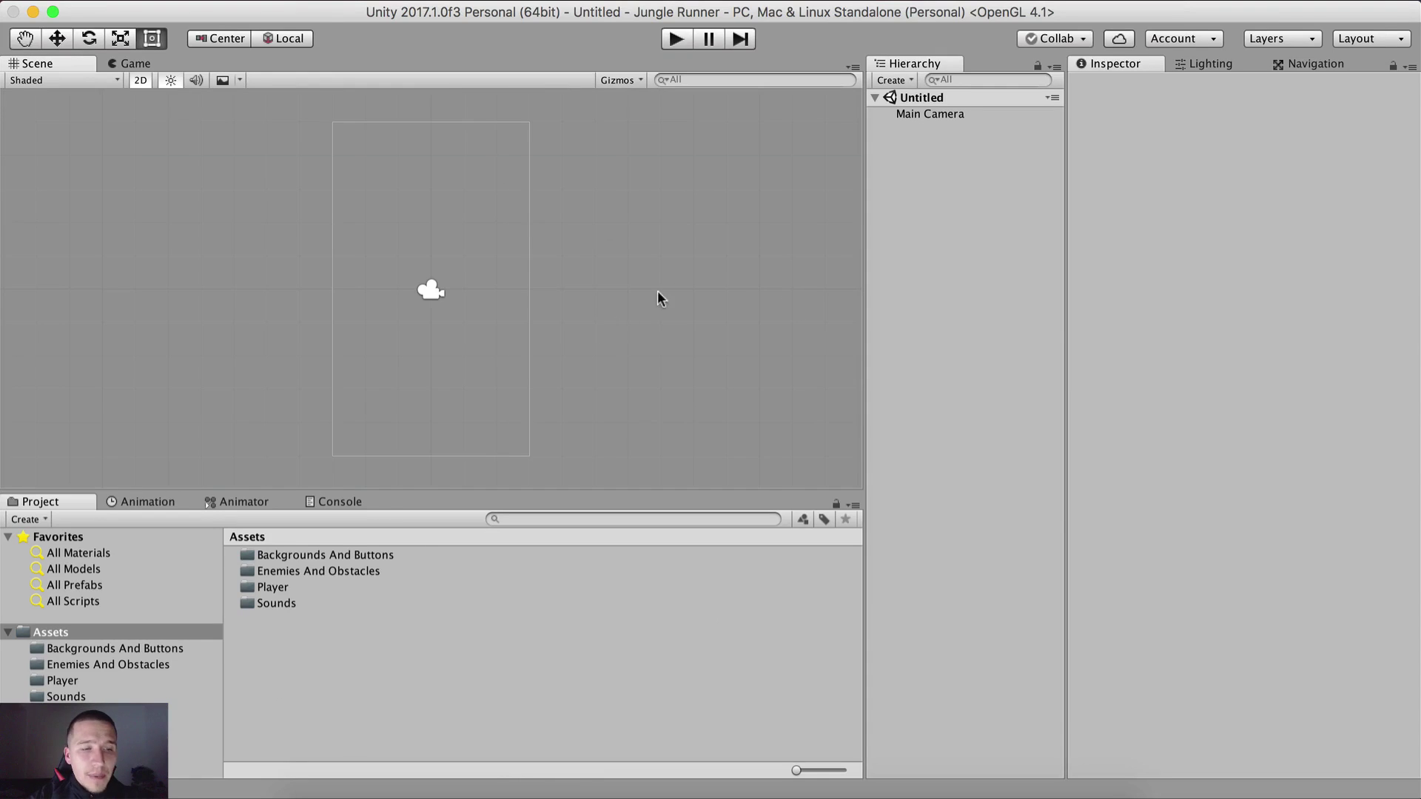
left_click_drag(598, 497, 598, 510)
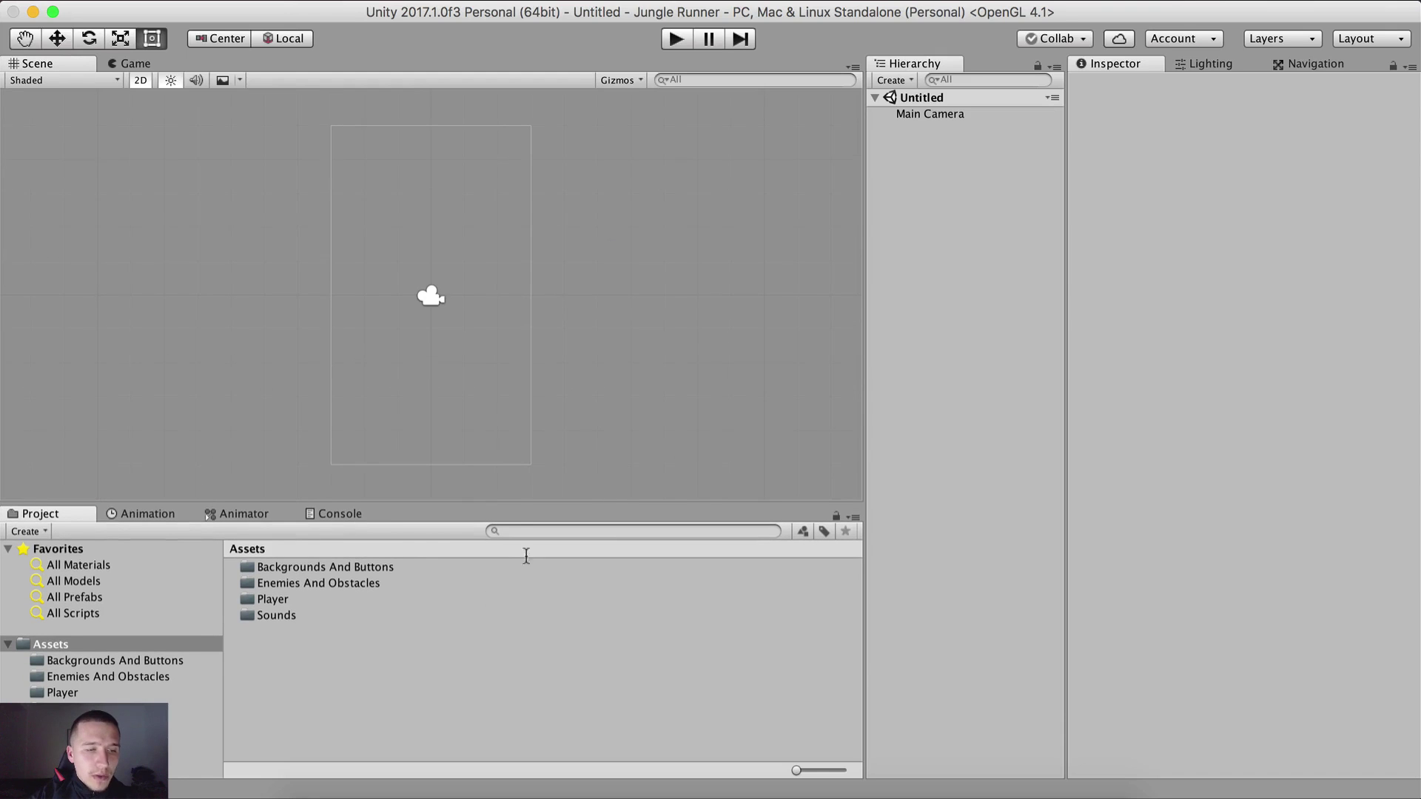
right_click(285, 662)
mouse_move(411, 441)
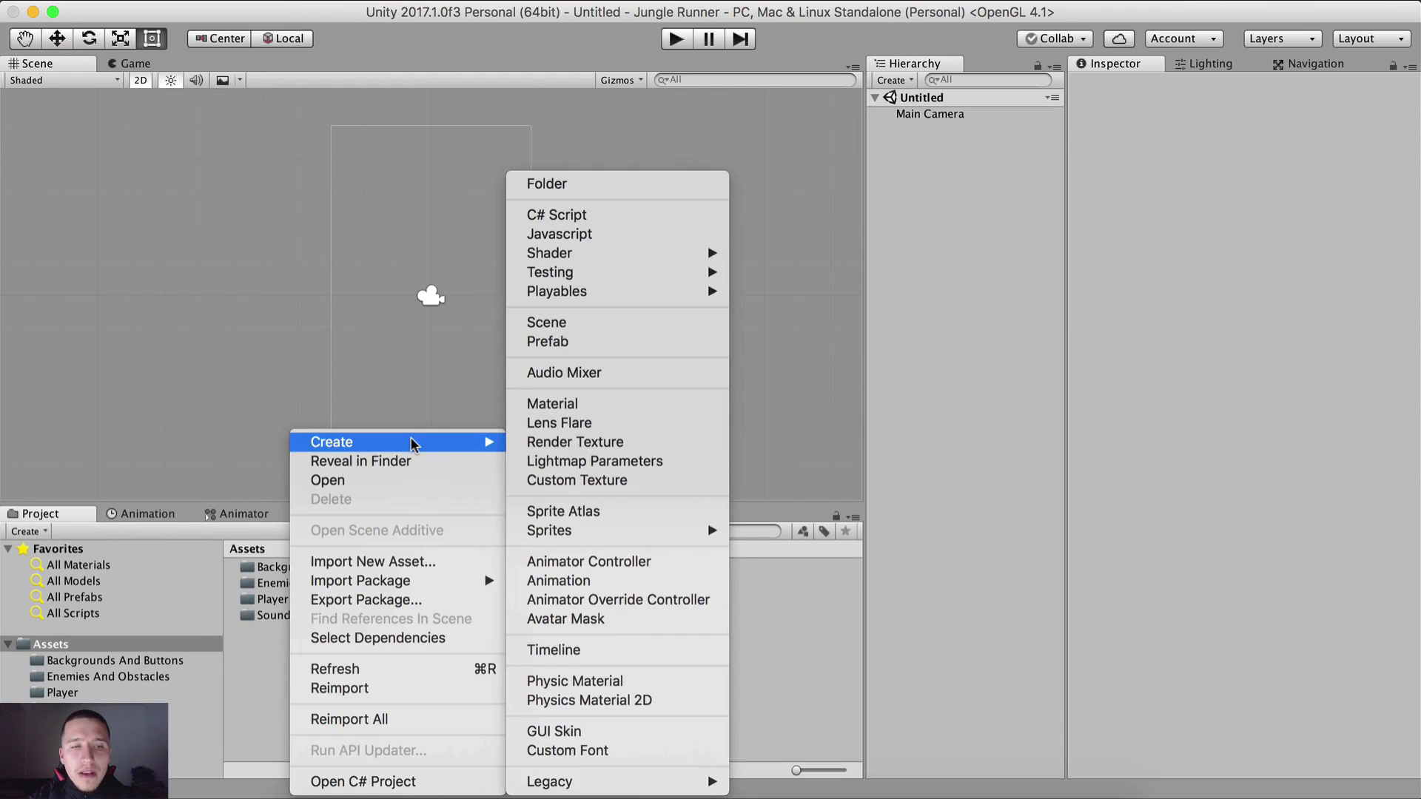
left_click(282, 663)
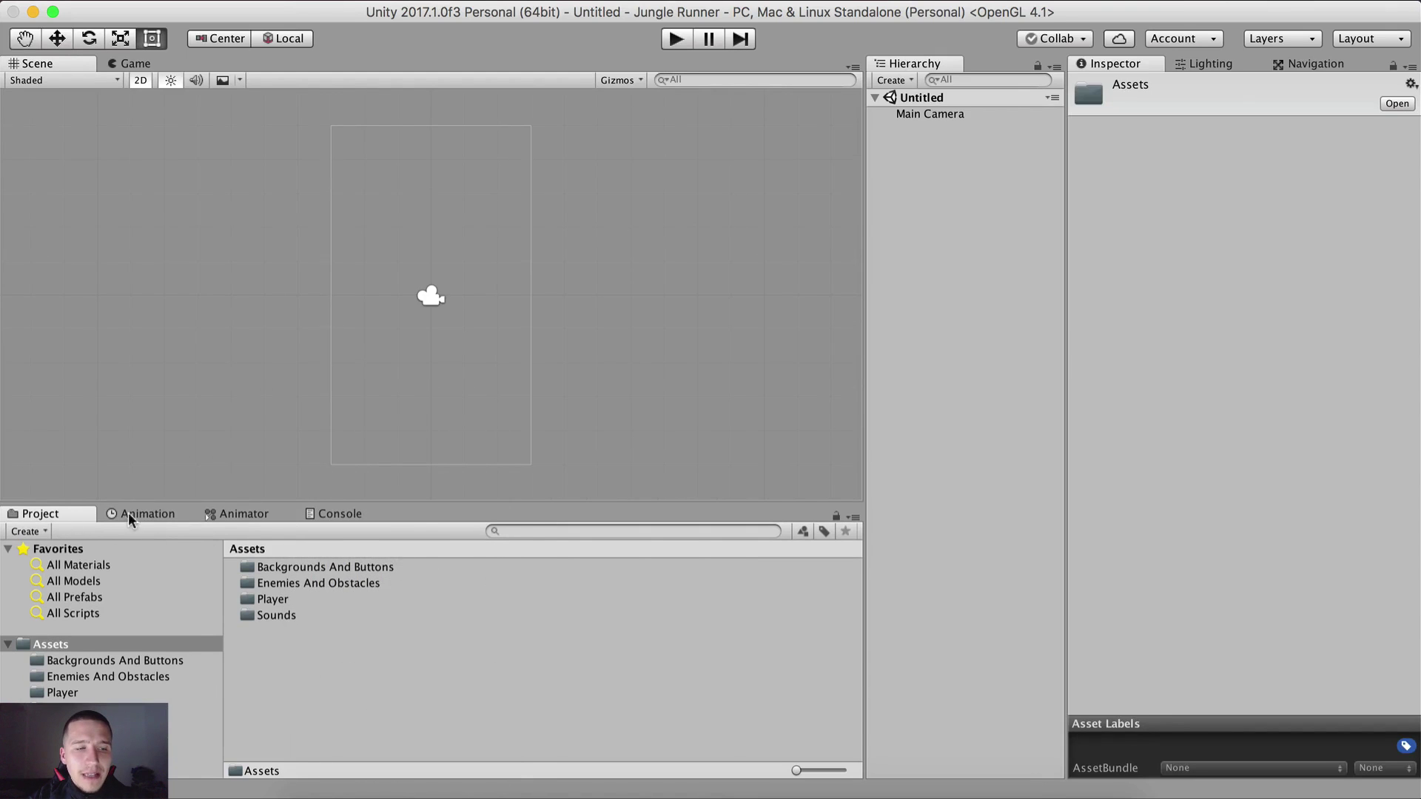
Create a new folder named Scenes in the project's Assets folder.
right_click(314, 678)
mouse_move(393, 442)
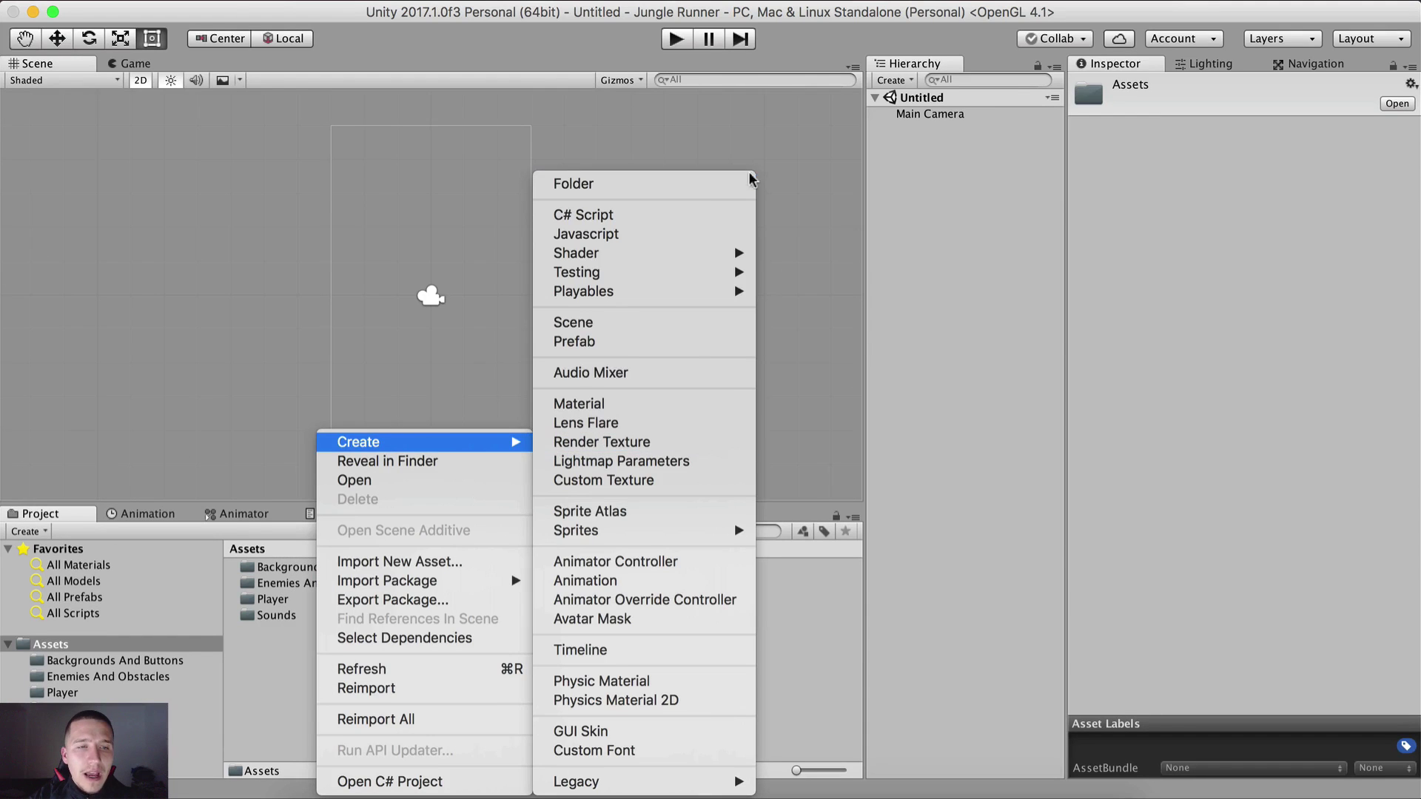
left_click(701, 191)
type("Scene")
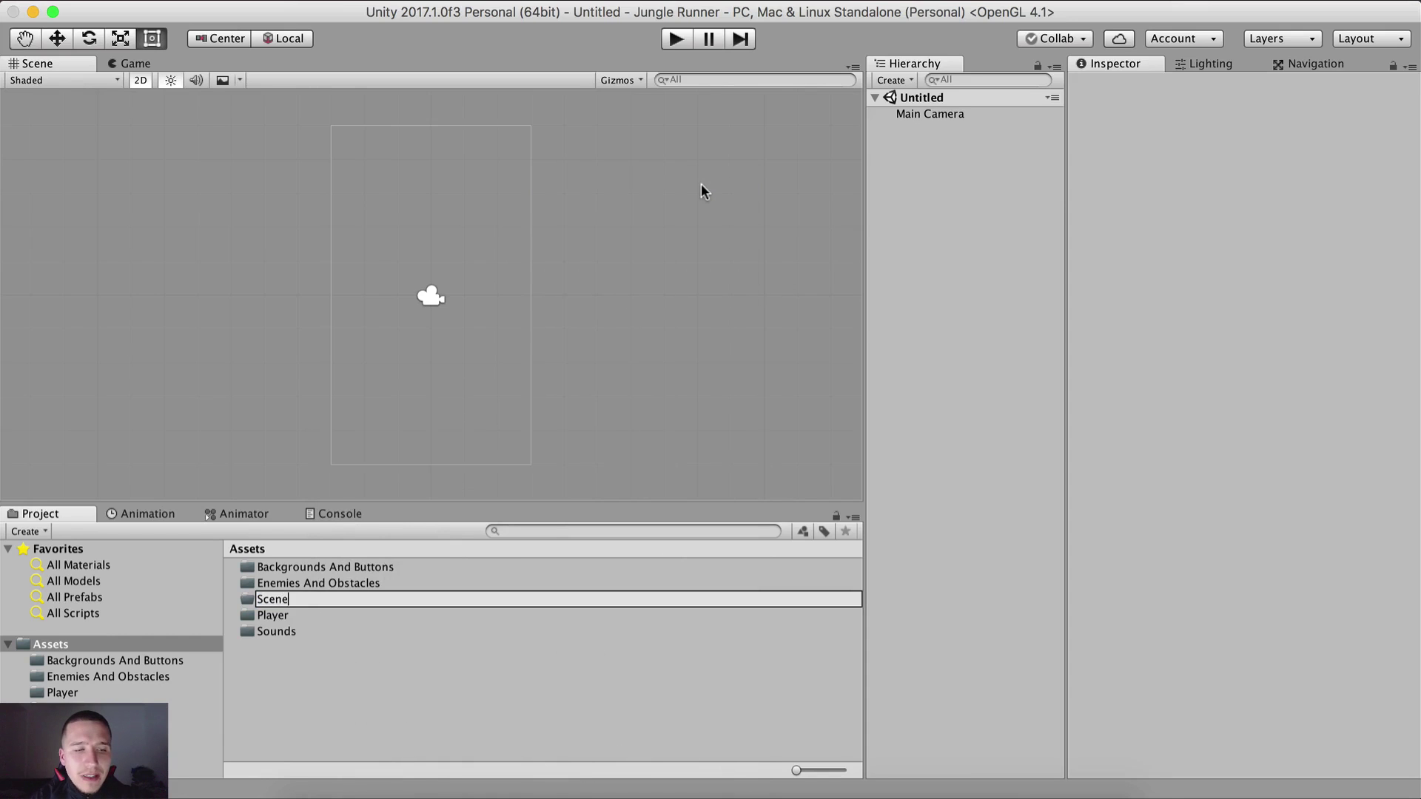
key("Return")
key("Return")
key("Right")
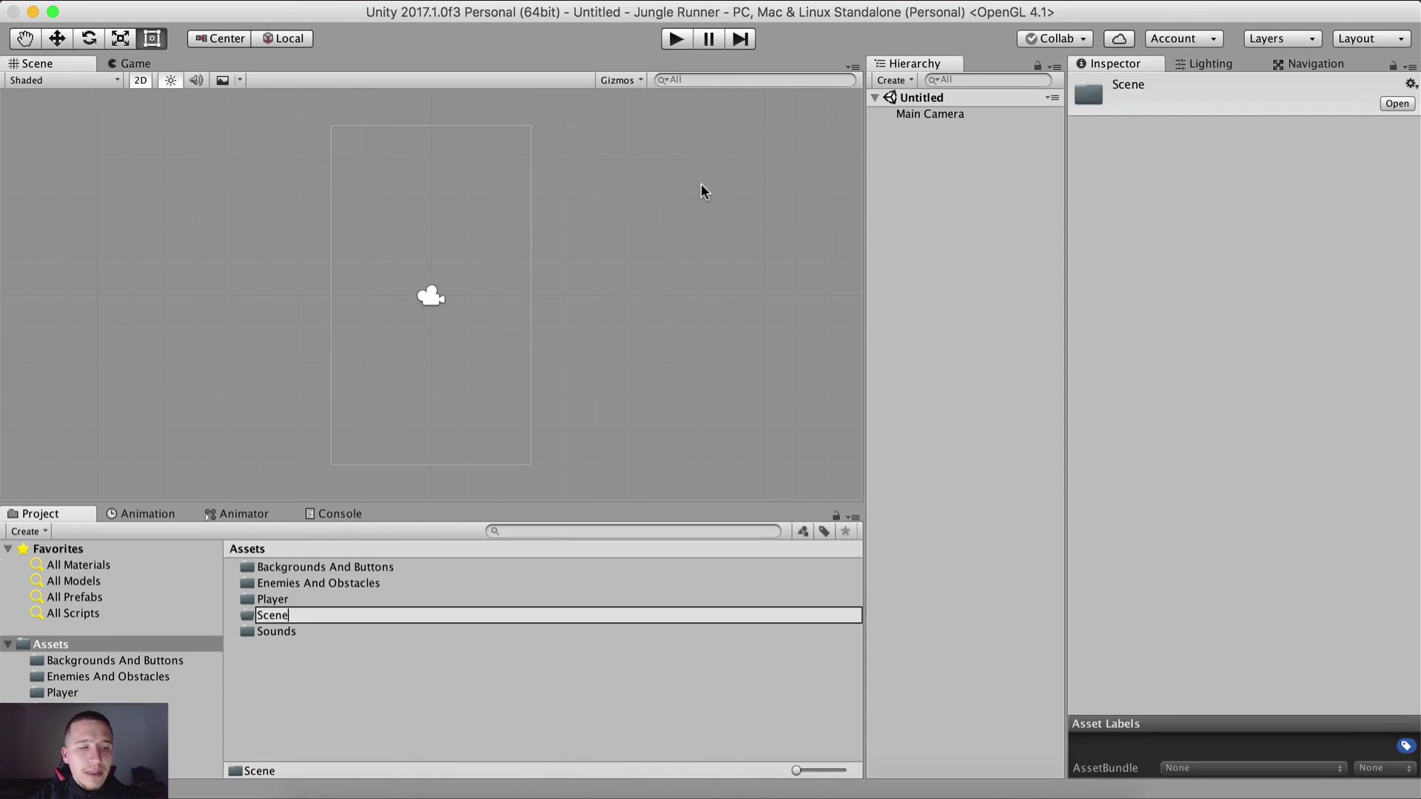
type("s")
key("Return")
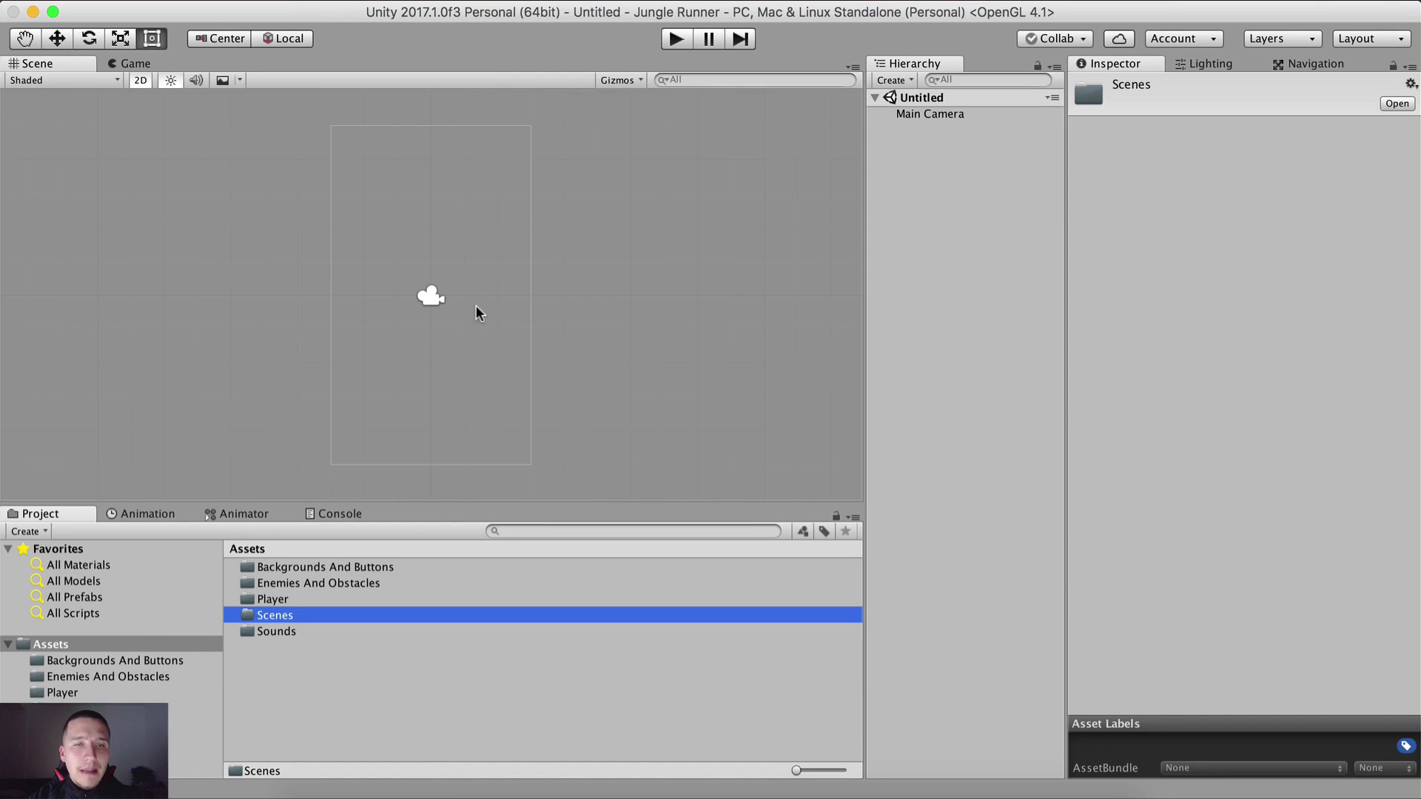
Save the current untitled scene as MainMenu inside the Scenes folder.
key("super+s")
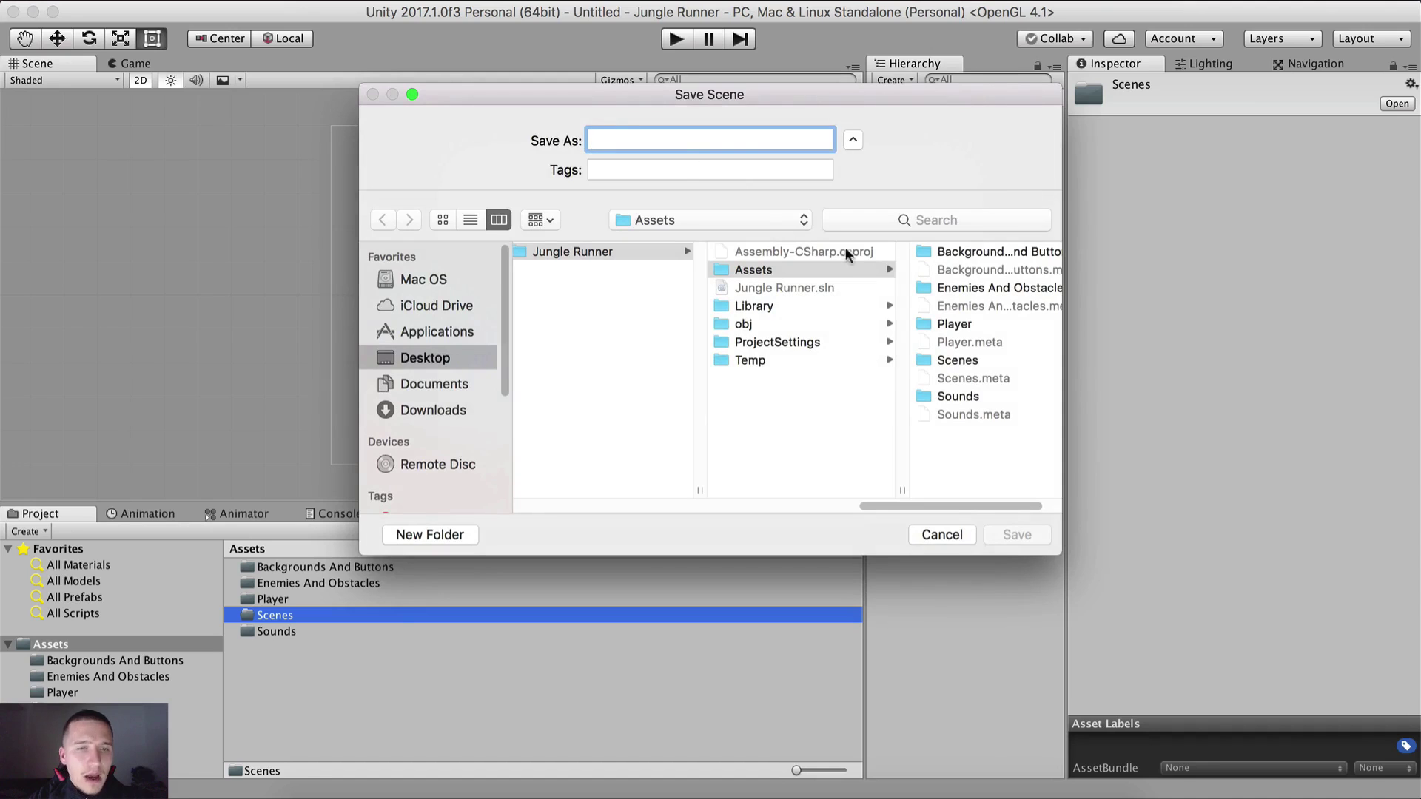
left_click(941, 536)
left_click(119, 0)
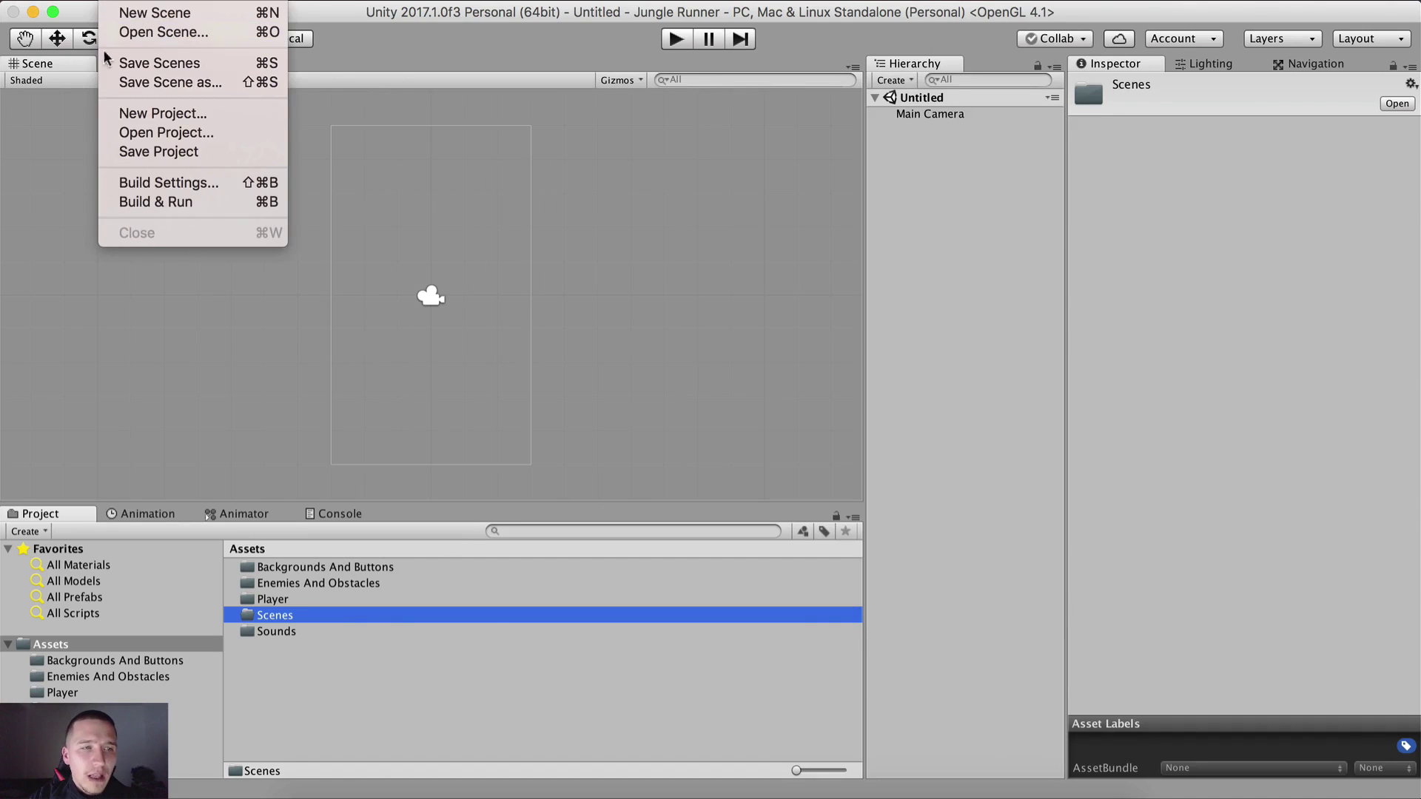
left_click(167, 64)
type("c")
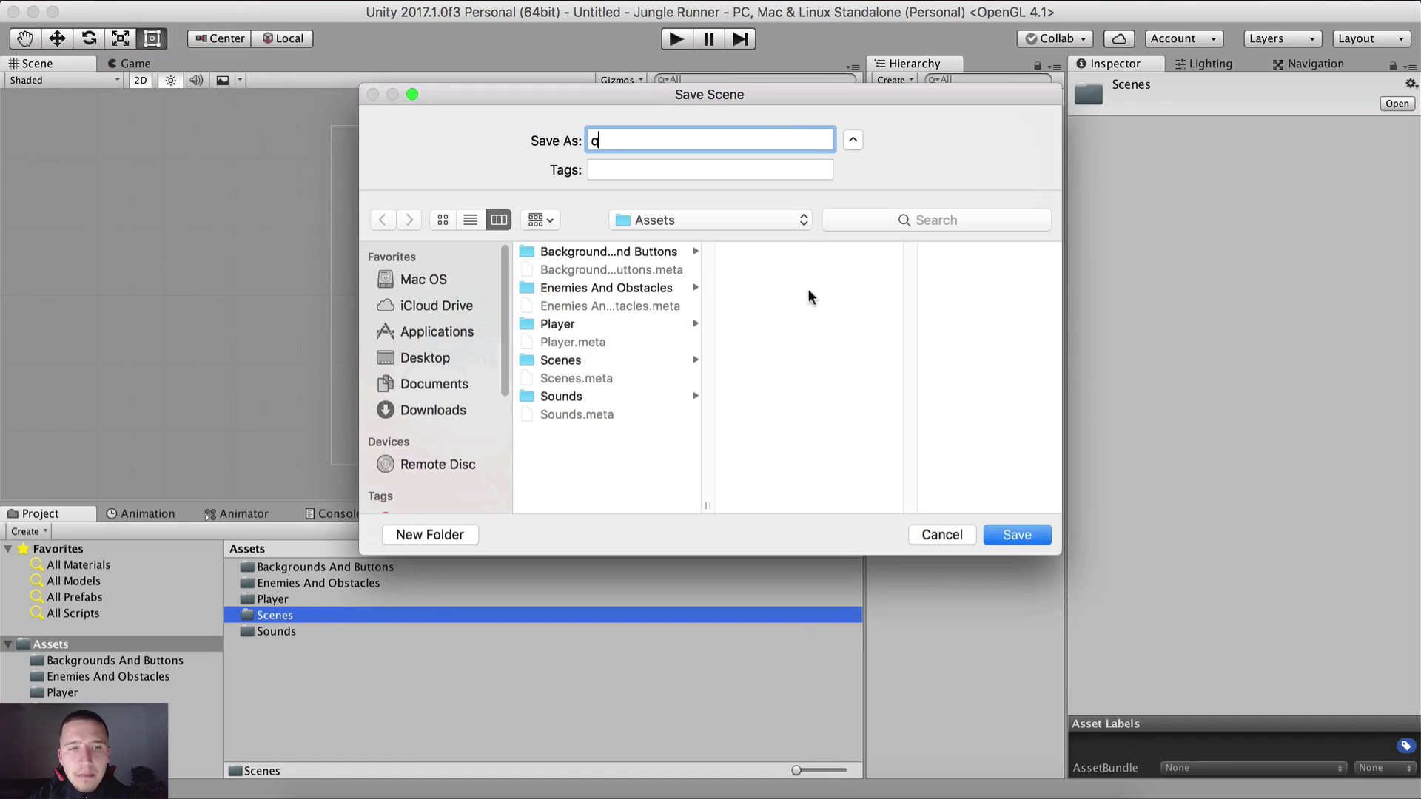
left_click(579, 368)
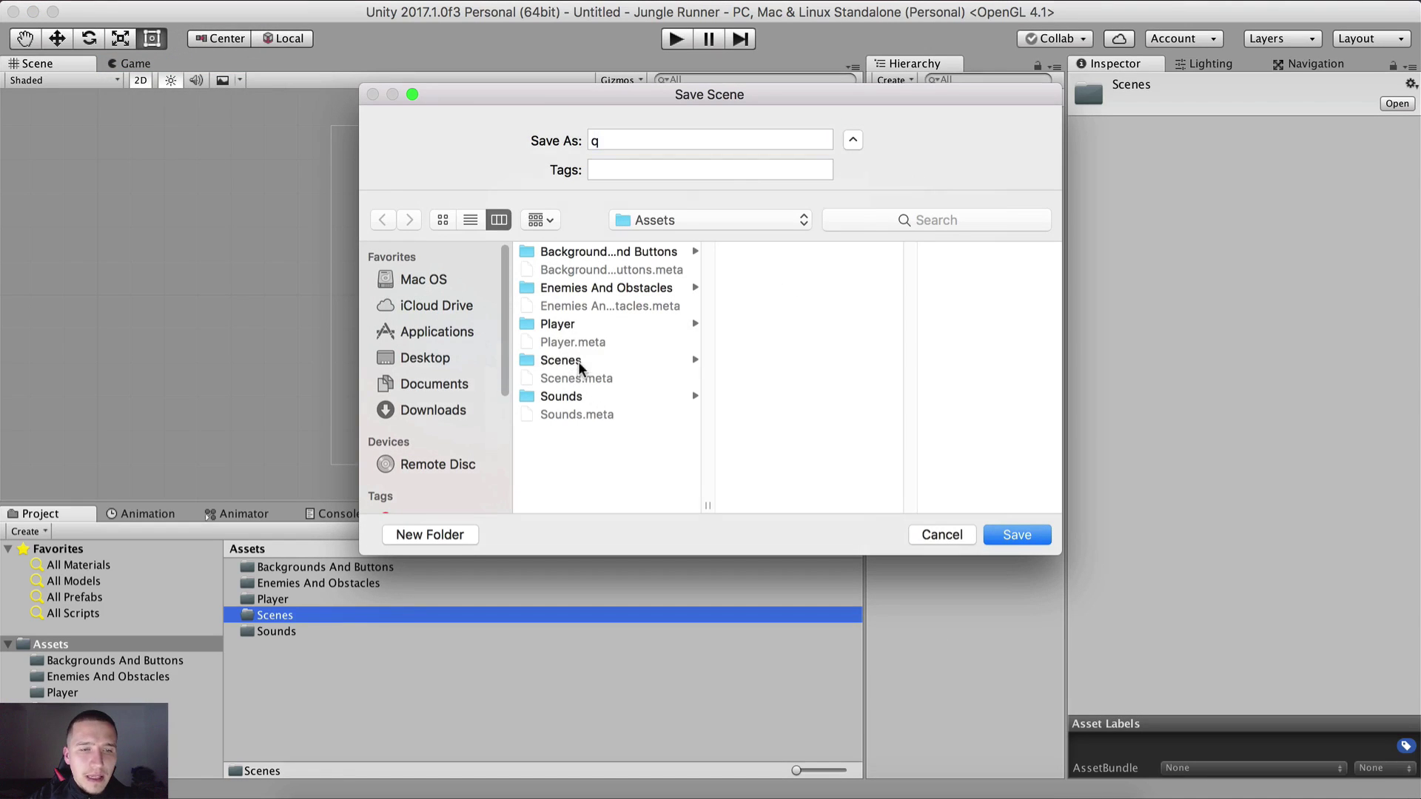
left_click(658, 138)
type("M")
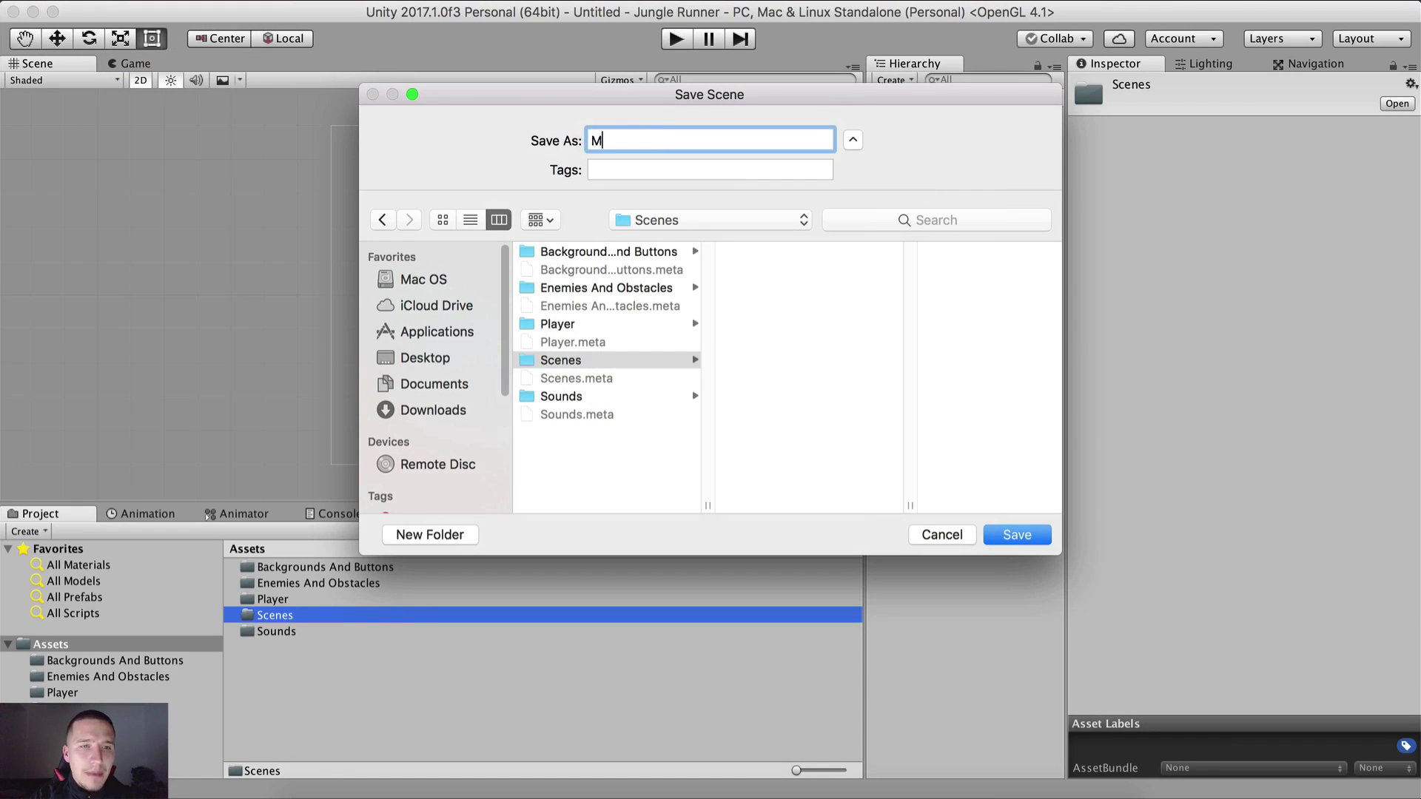
type("ainMen")
key("BackSpace")
type("enu")
key("Return")
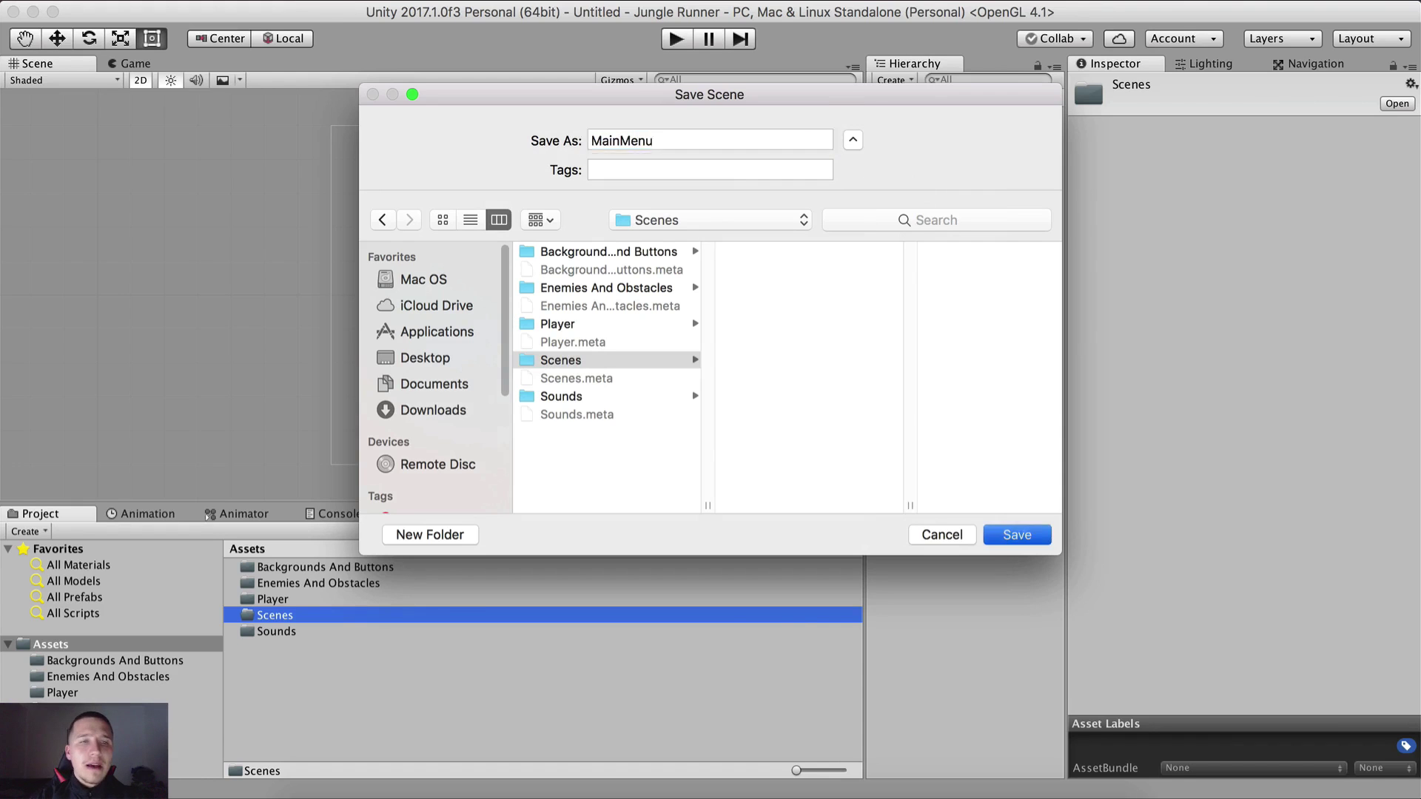
middle_click_drag(620, 159, 592, 238)
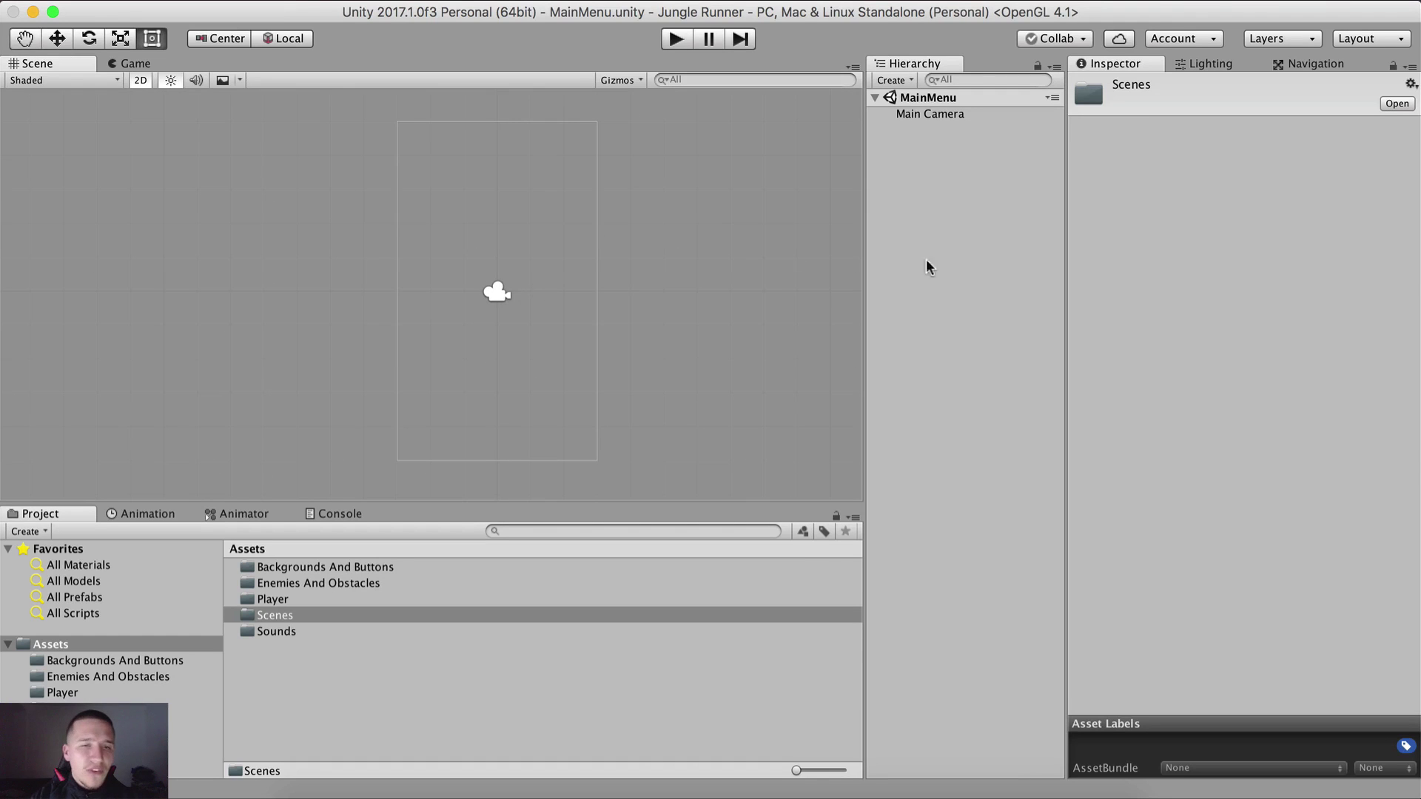
Rearrange the editor by undocking the Hierarchy and docking it beside the Scene view, above the Project panel, with a narrower width.
right_click(892, 173)
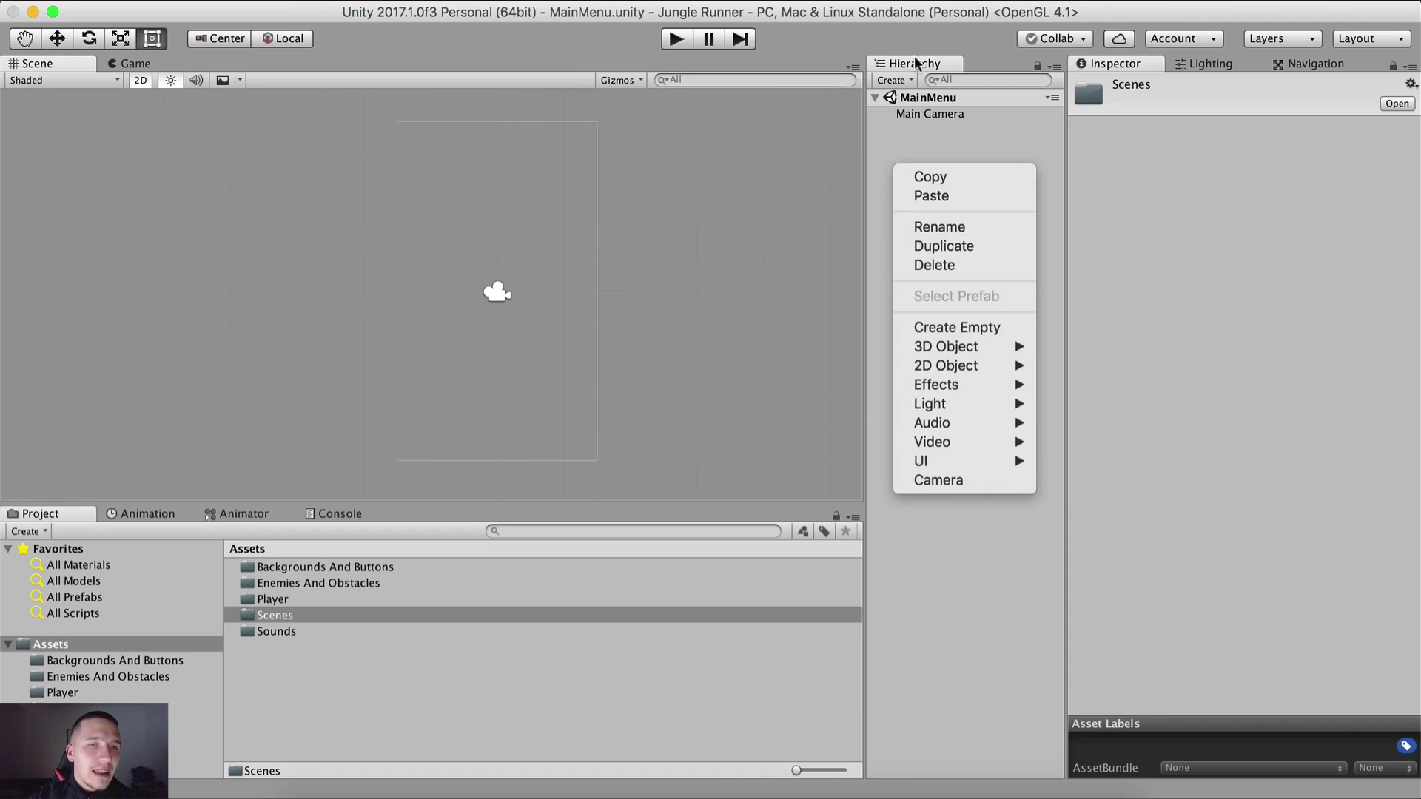
key("Escape")
left_click_drag(864, 111, 790, 111)
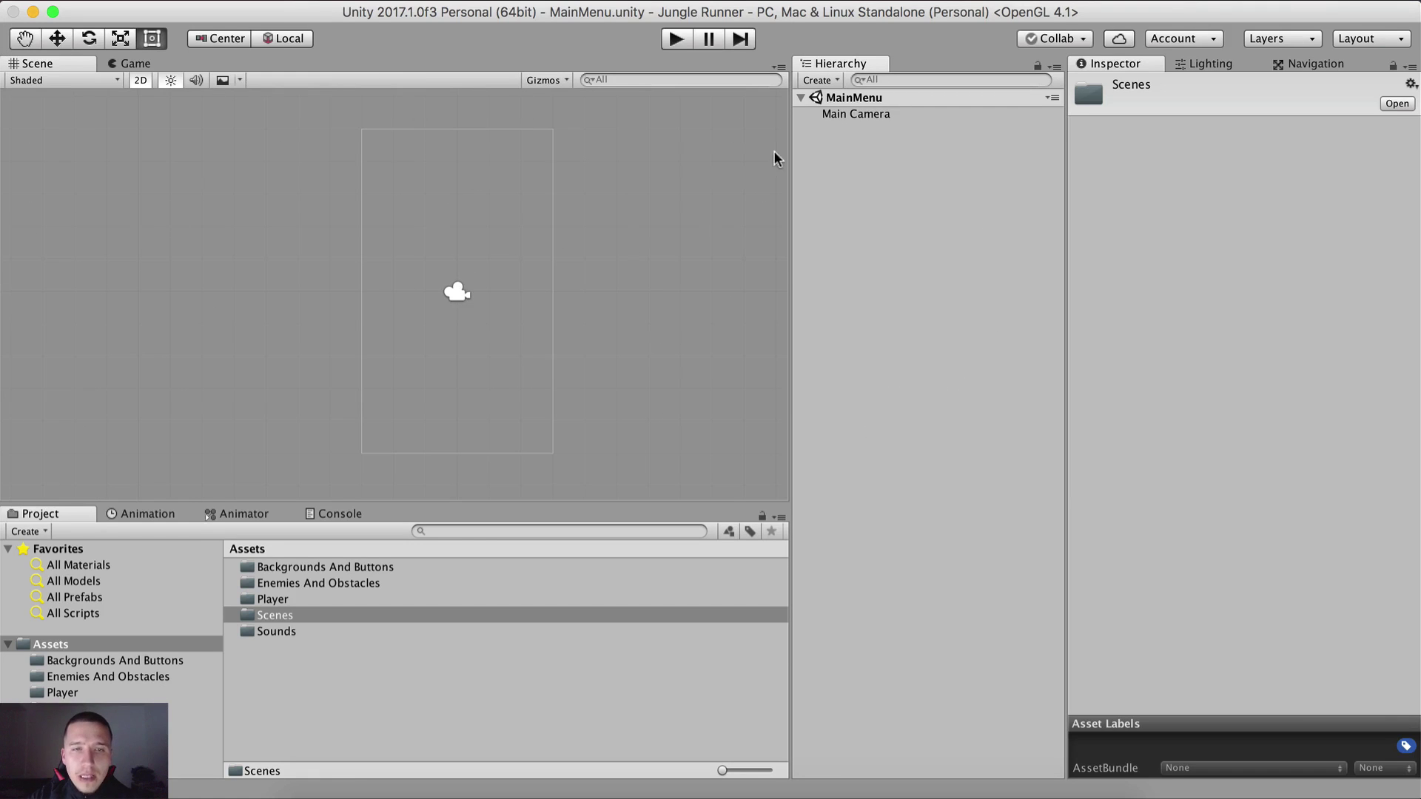
left_click_drag(824, 66, 723, 267)
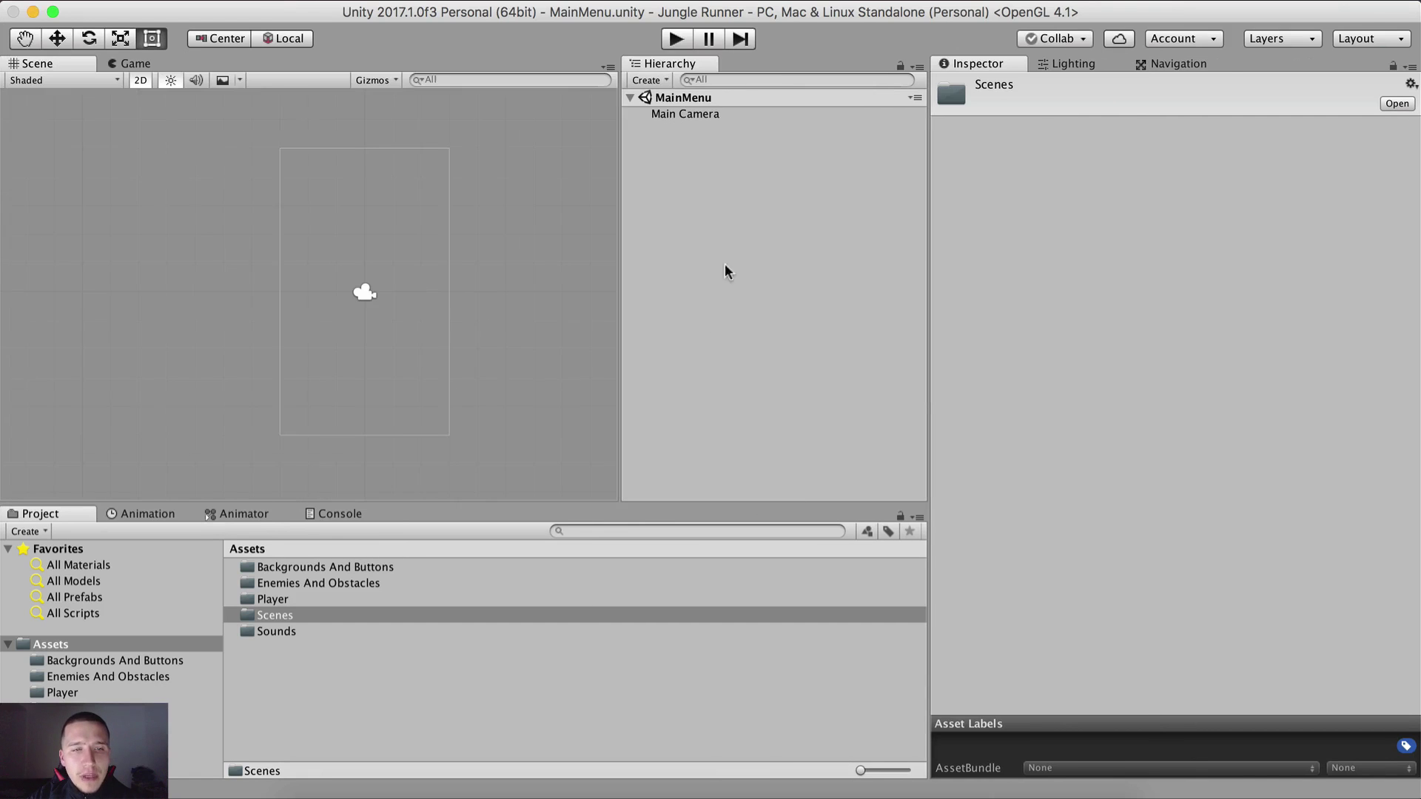
left_click(634, 80)
left_click(592, 105)
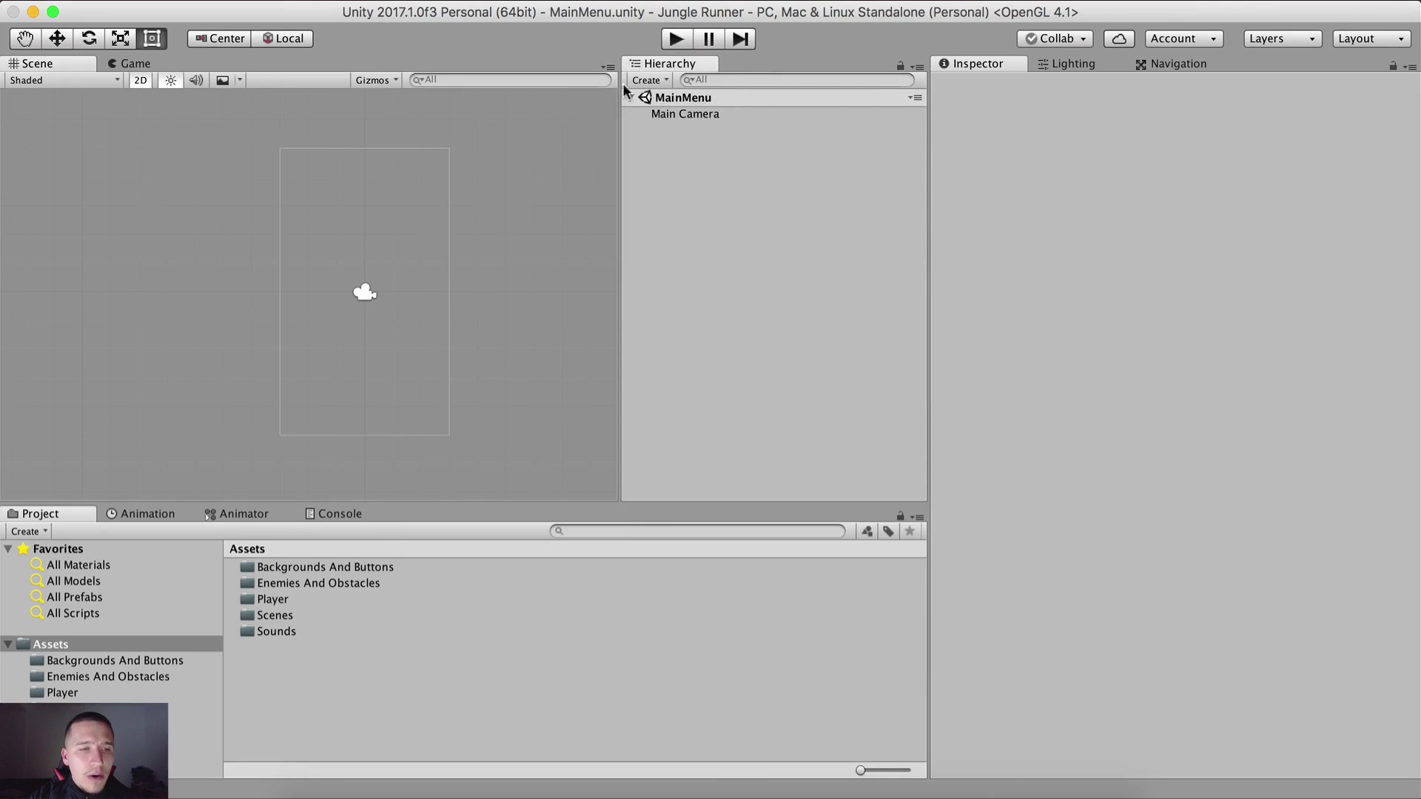
left_click_drag(666, 64, 553, 332)
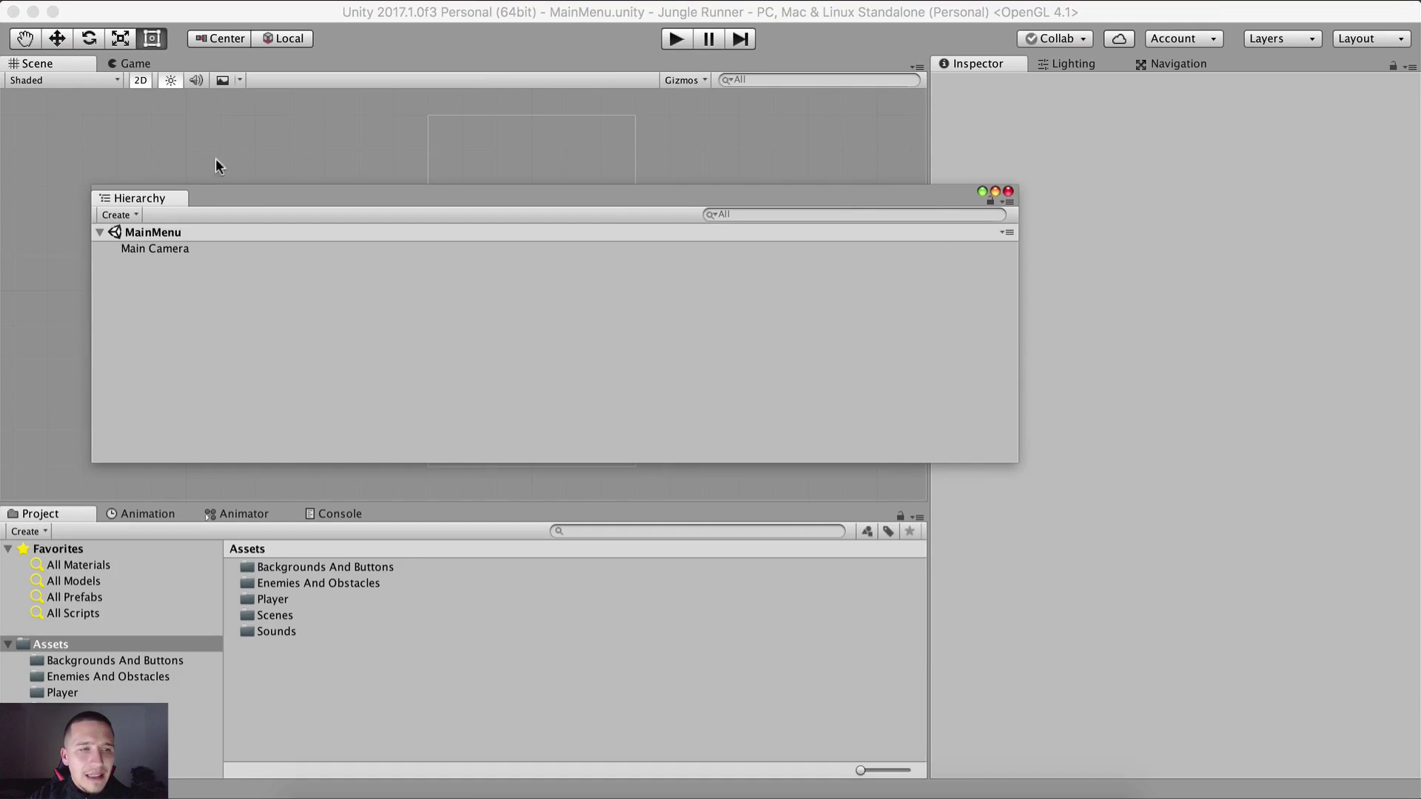
left_click_drag(148, 198, 881, 75)
left_click_drag(207, 65, 715, 325)
left_click_drag(626, 251, 726, 248)
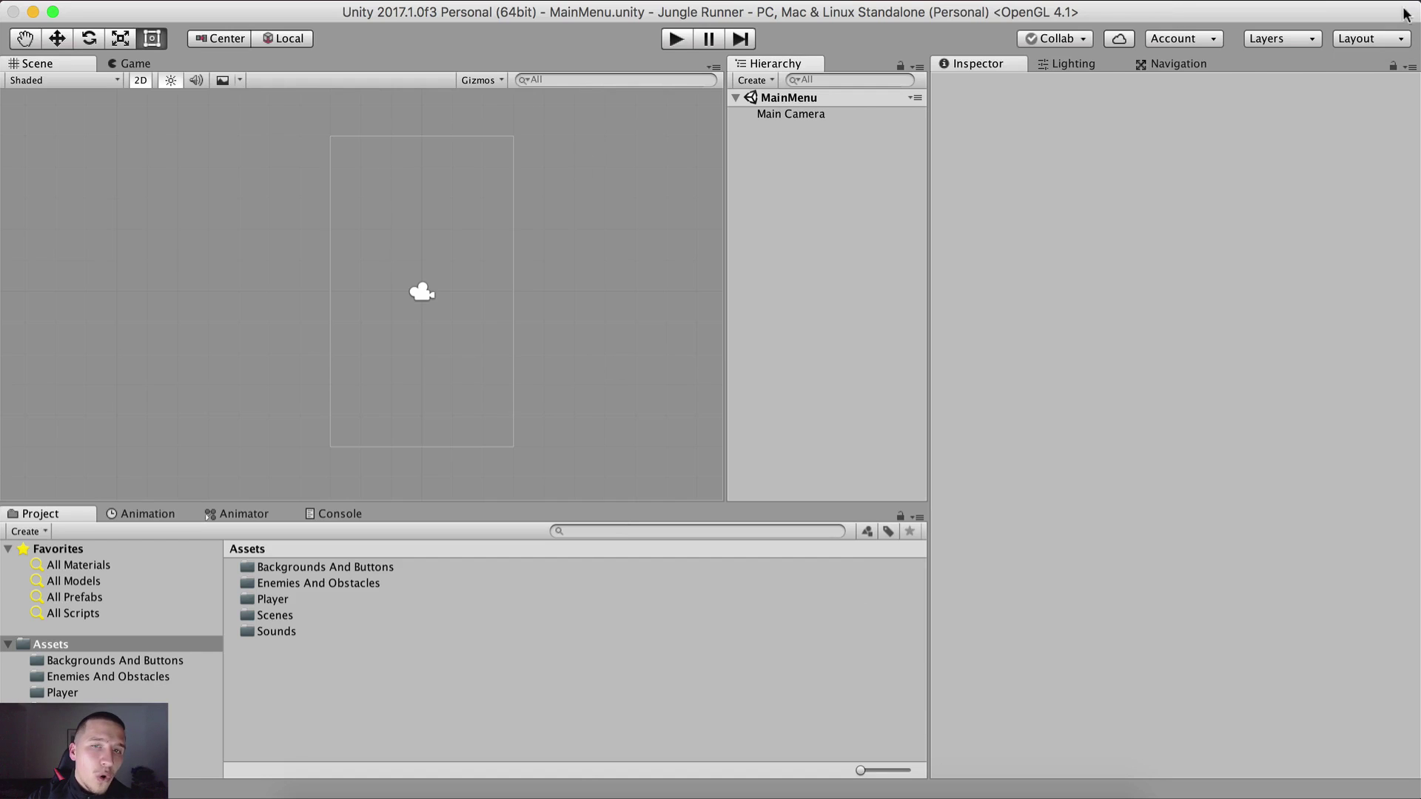
left_click(1402, 39)
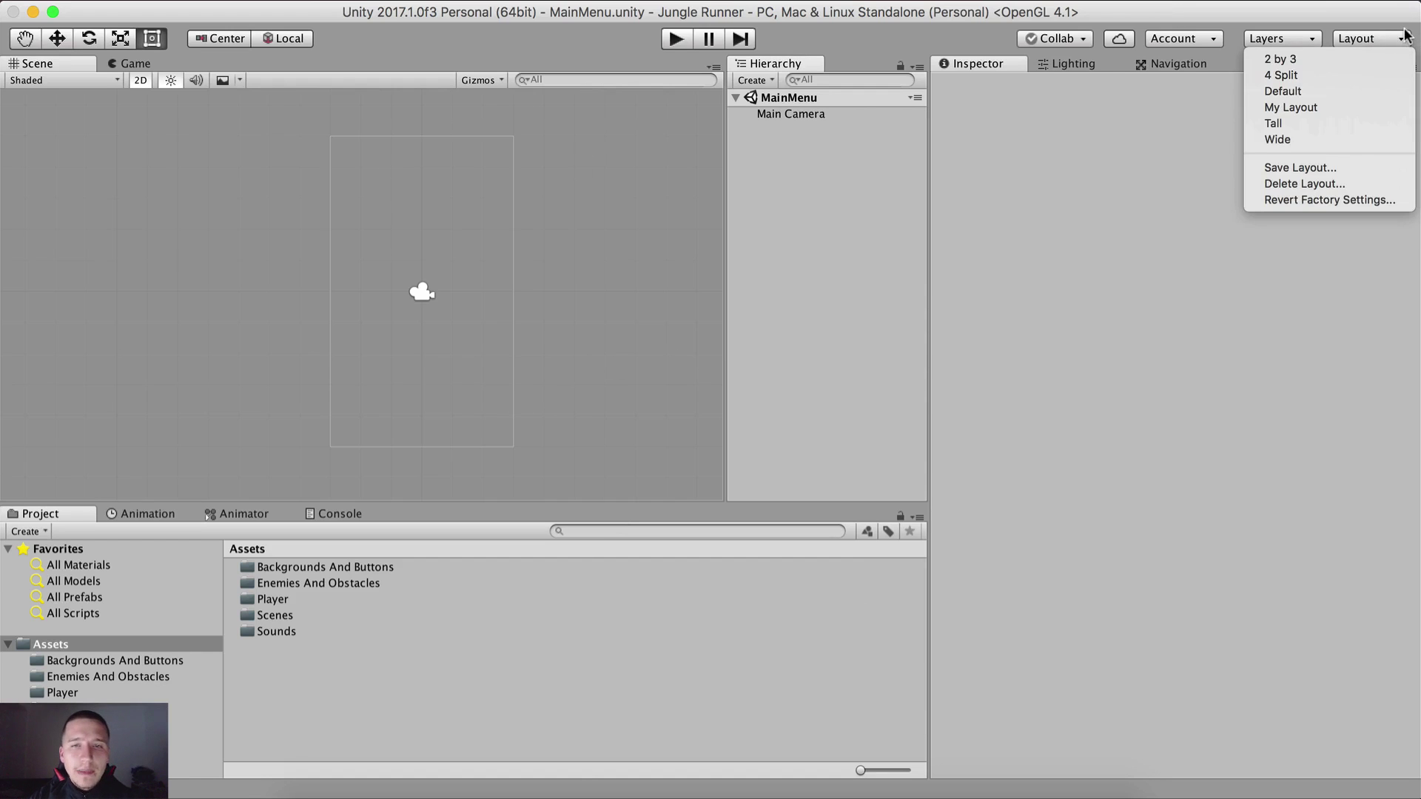
left_click(1300, 170)
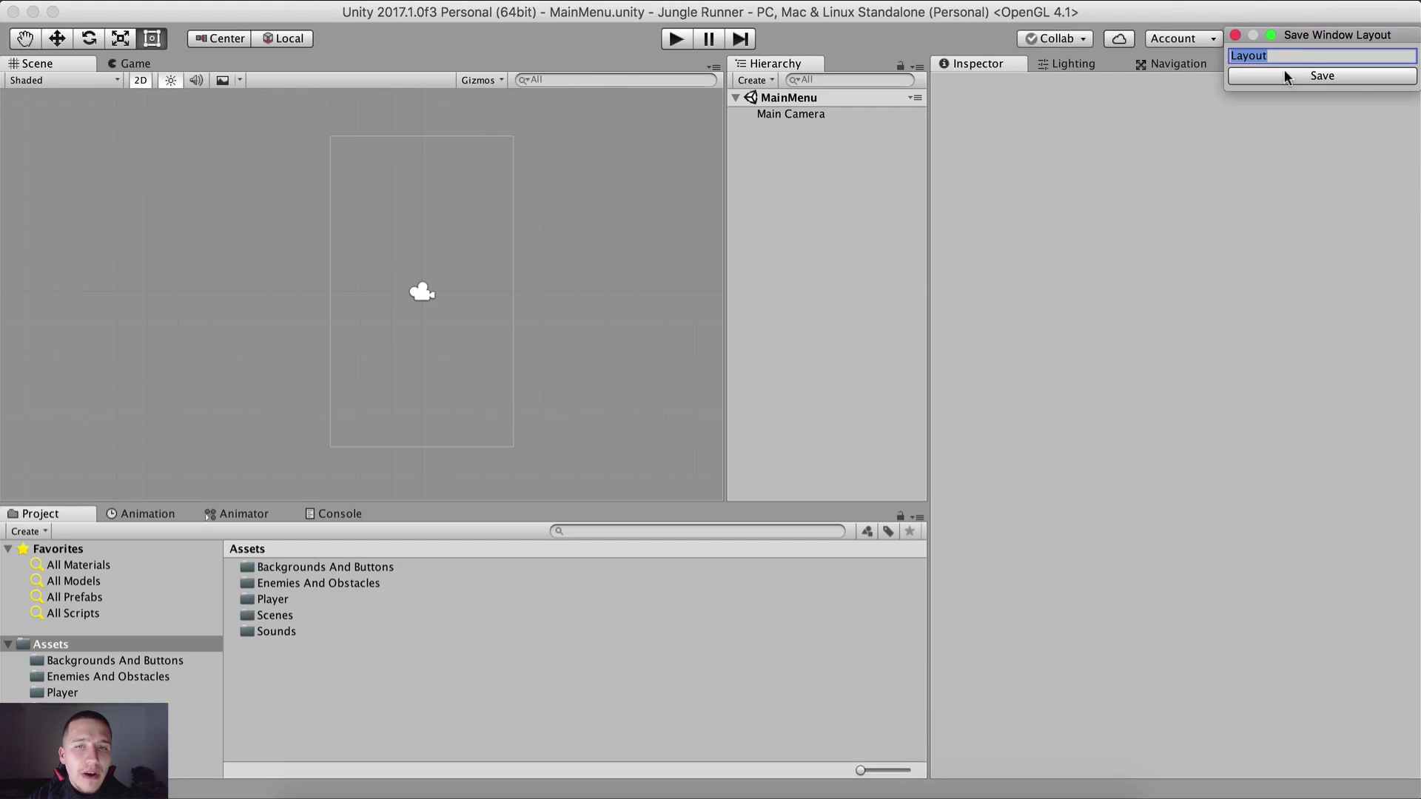
left_click(1236, 35)
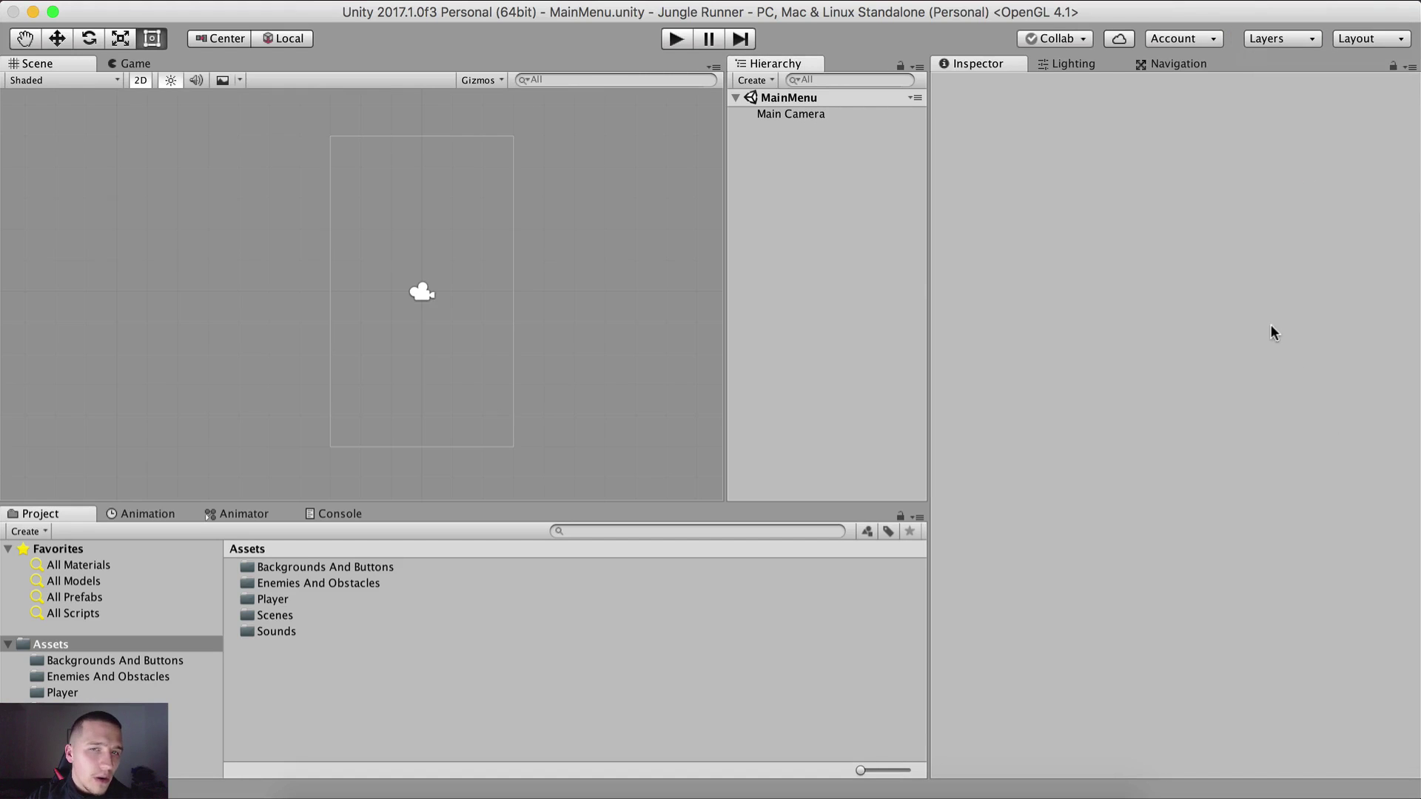
Apply the saved My Layout window arrangement and set the Game view resolution to 480x800.
left_click(1369, 43)
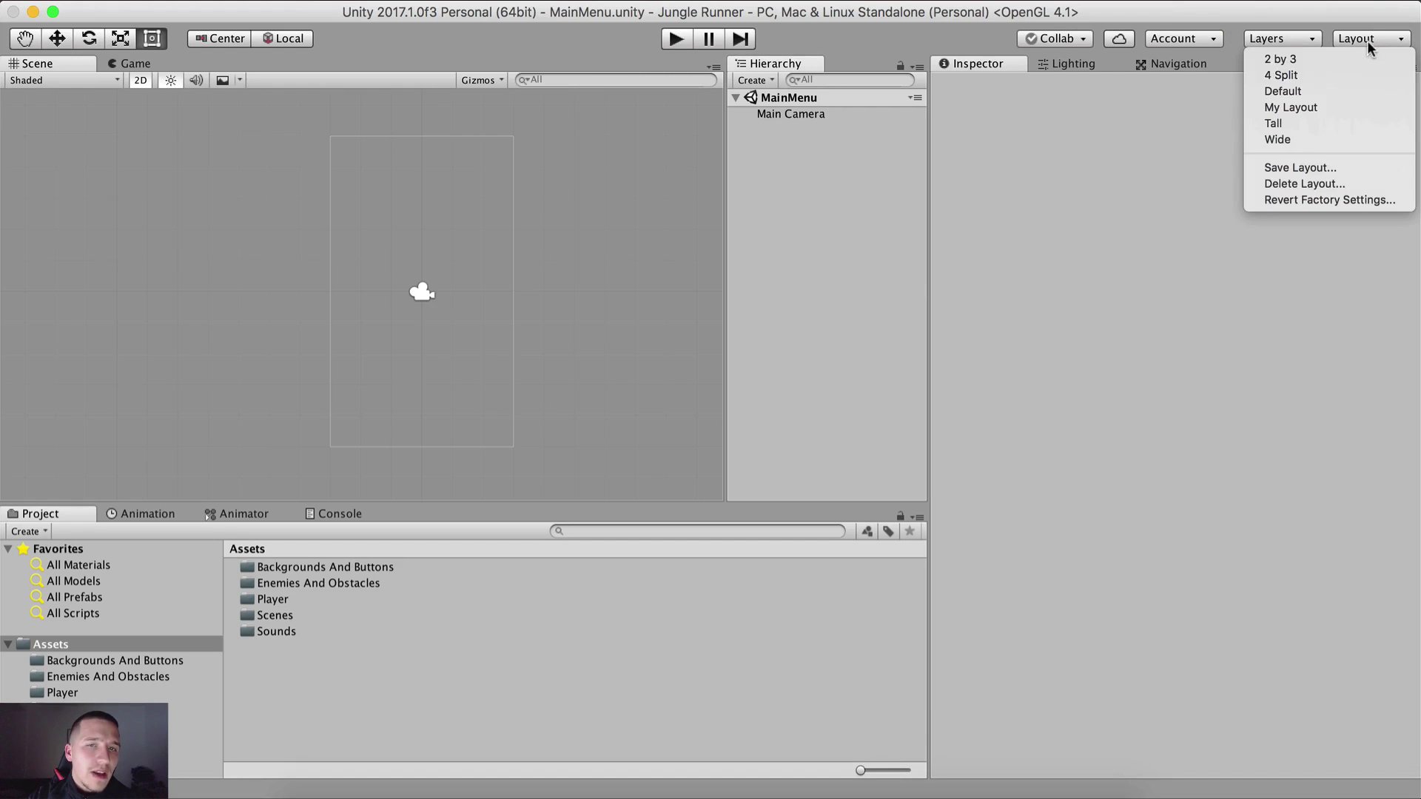
left_click(1376, 108)
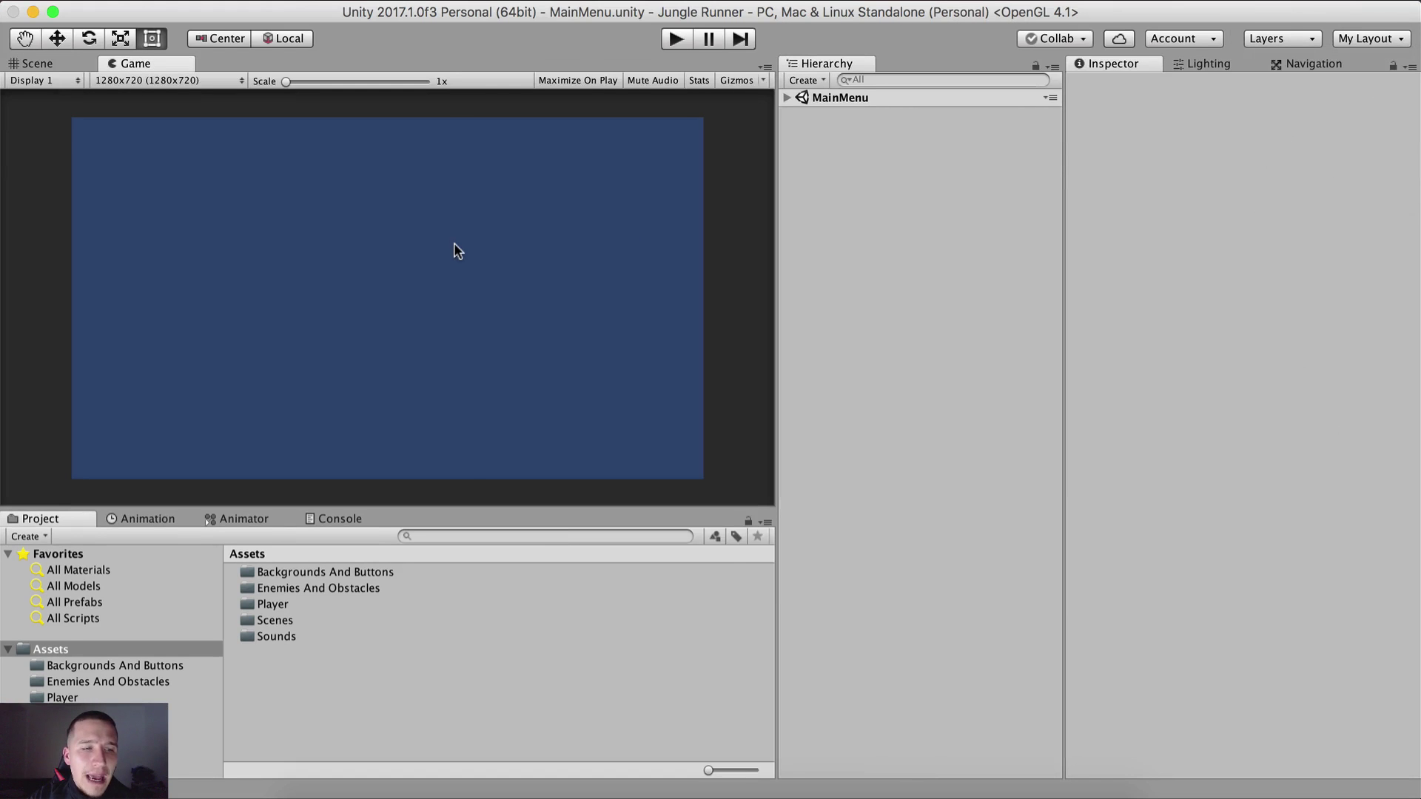
left_click(122, 80)
left_click(187, 263)
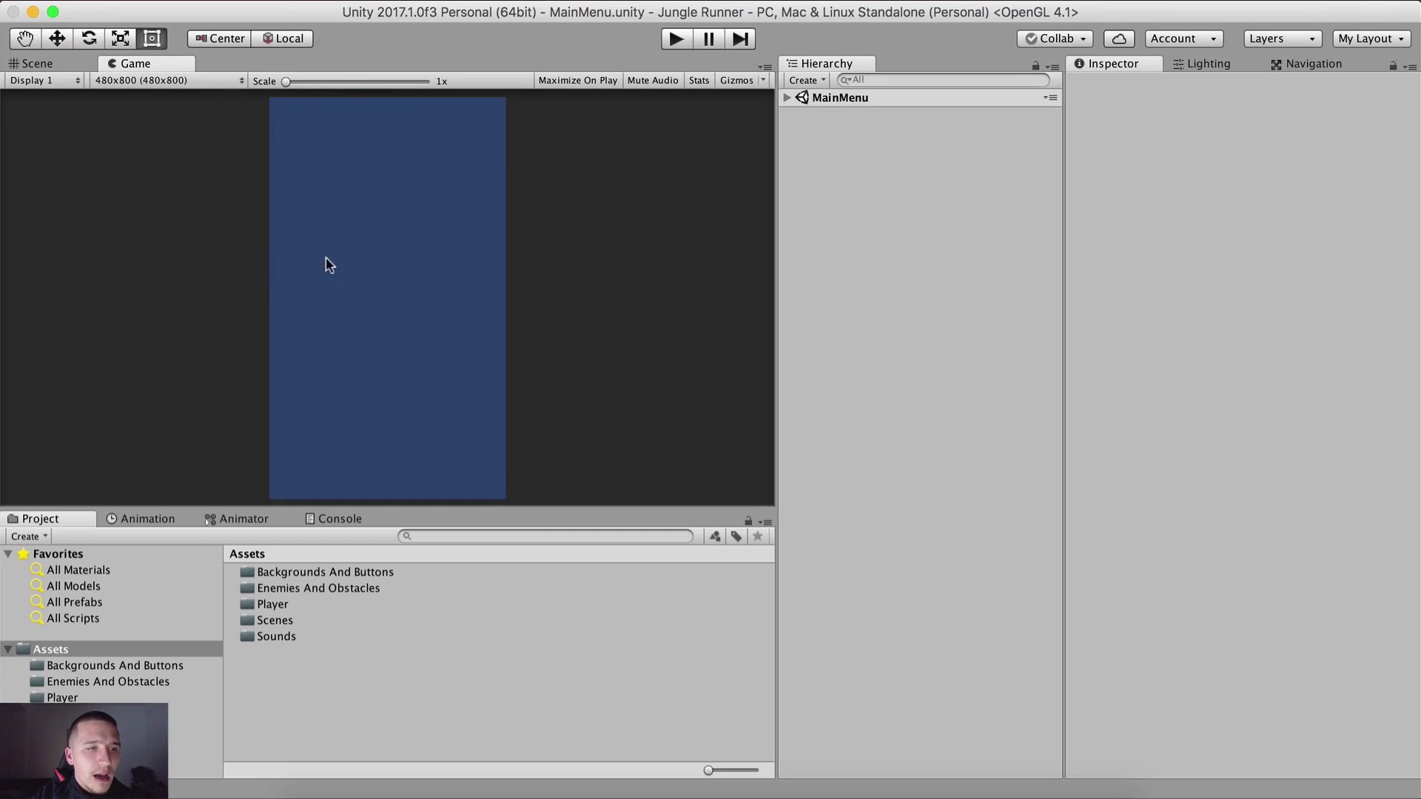
Review the Game view's available aspect ratios and resolutions, and expand the MainMenu scene's contents in the Hierarchy.
left_click(117, 80)
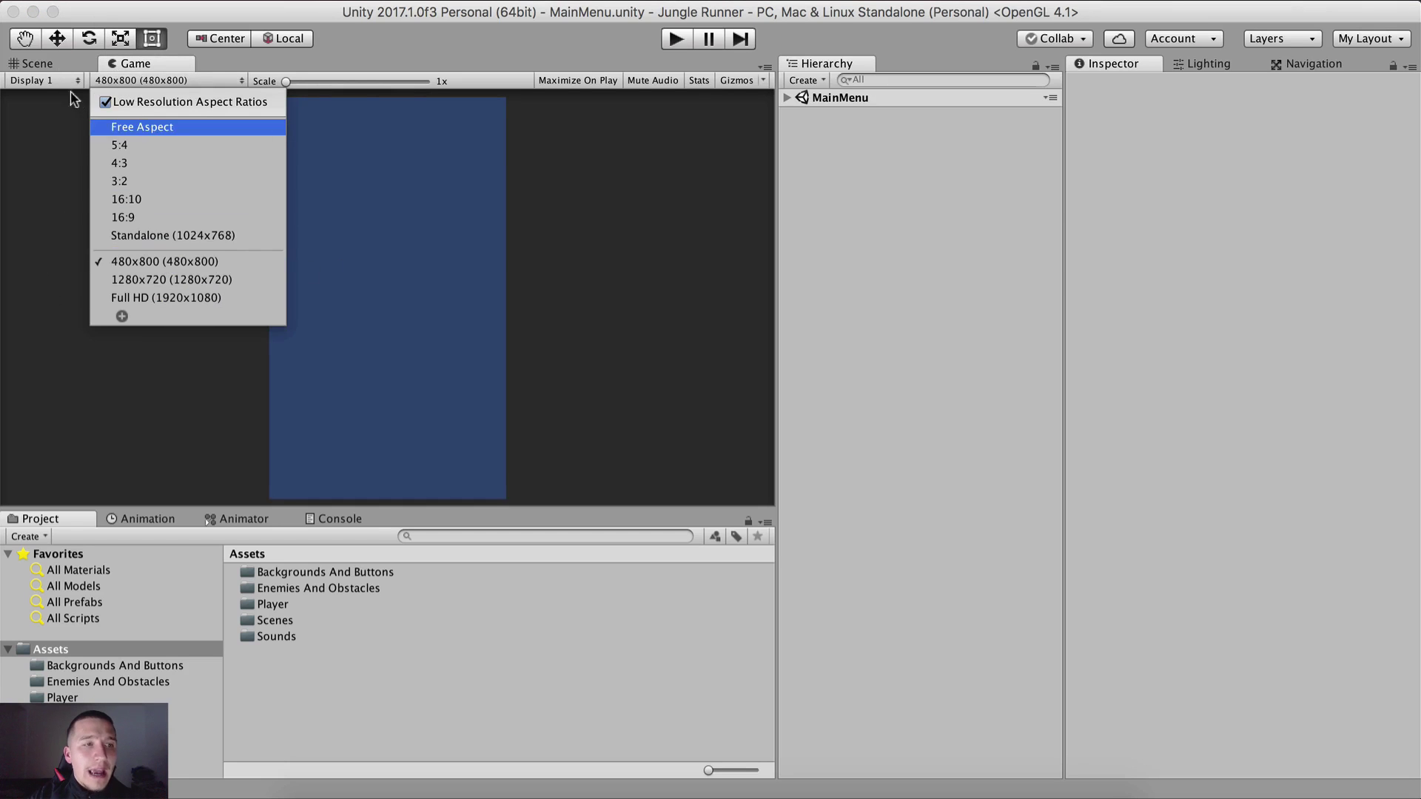
left_click(104, 127)
left_click(59, 66)
left_click(128, 63)
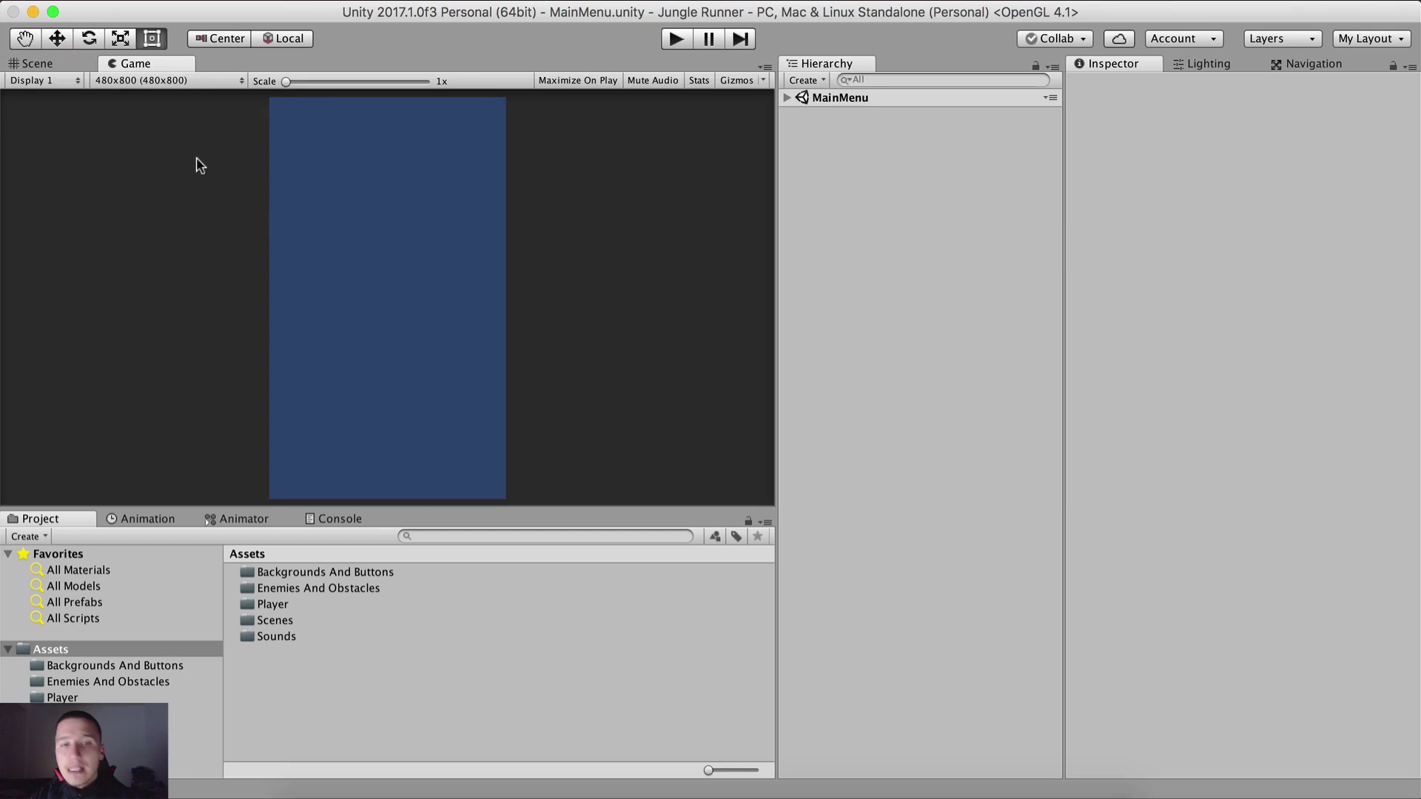
left_click(787, 96)
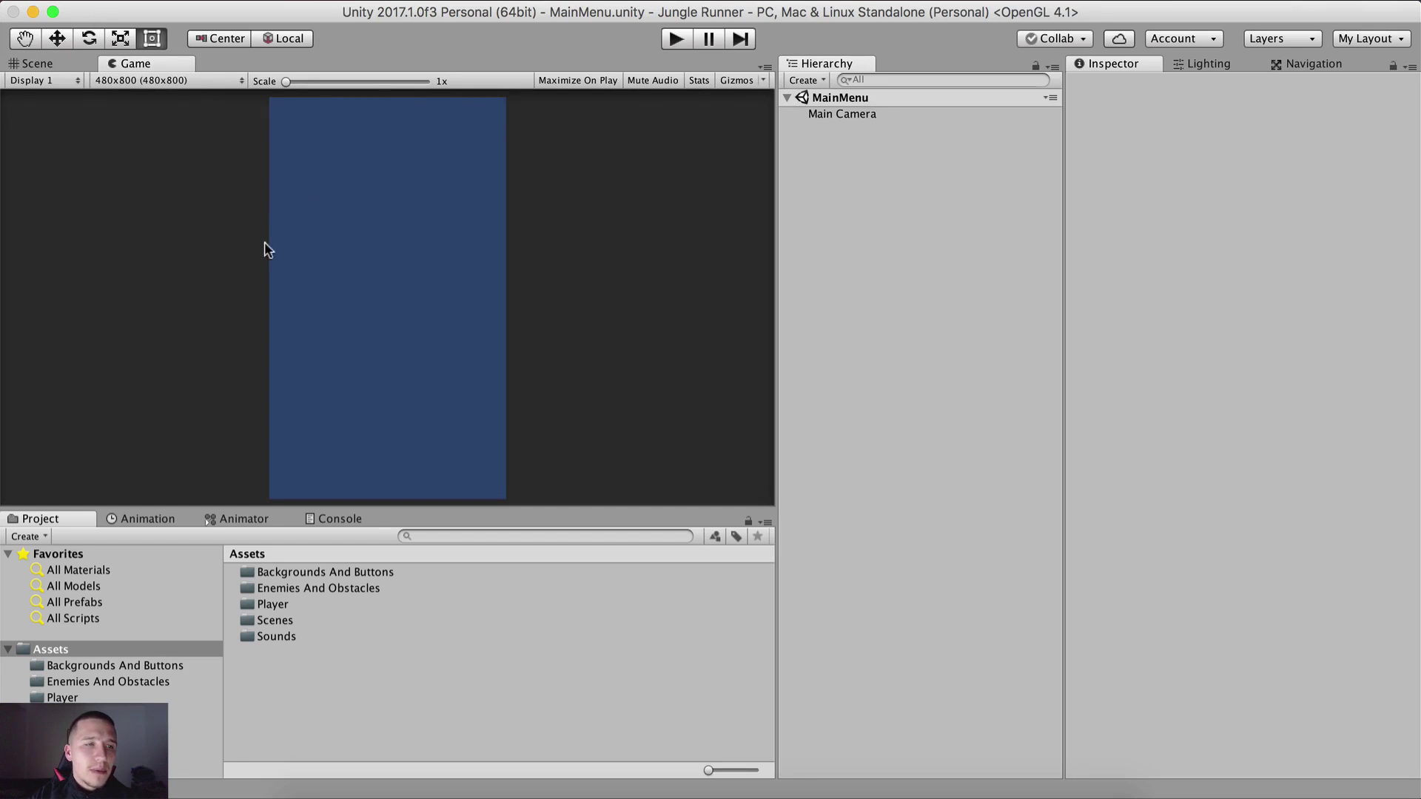
left_click(189, 83)
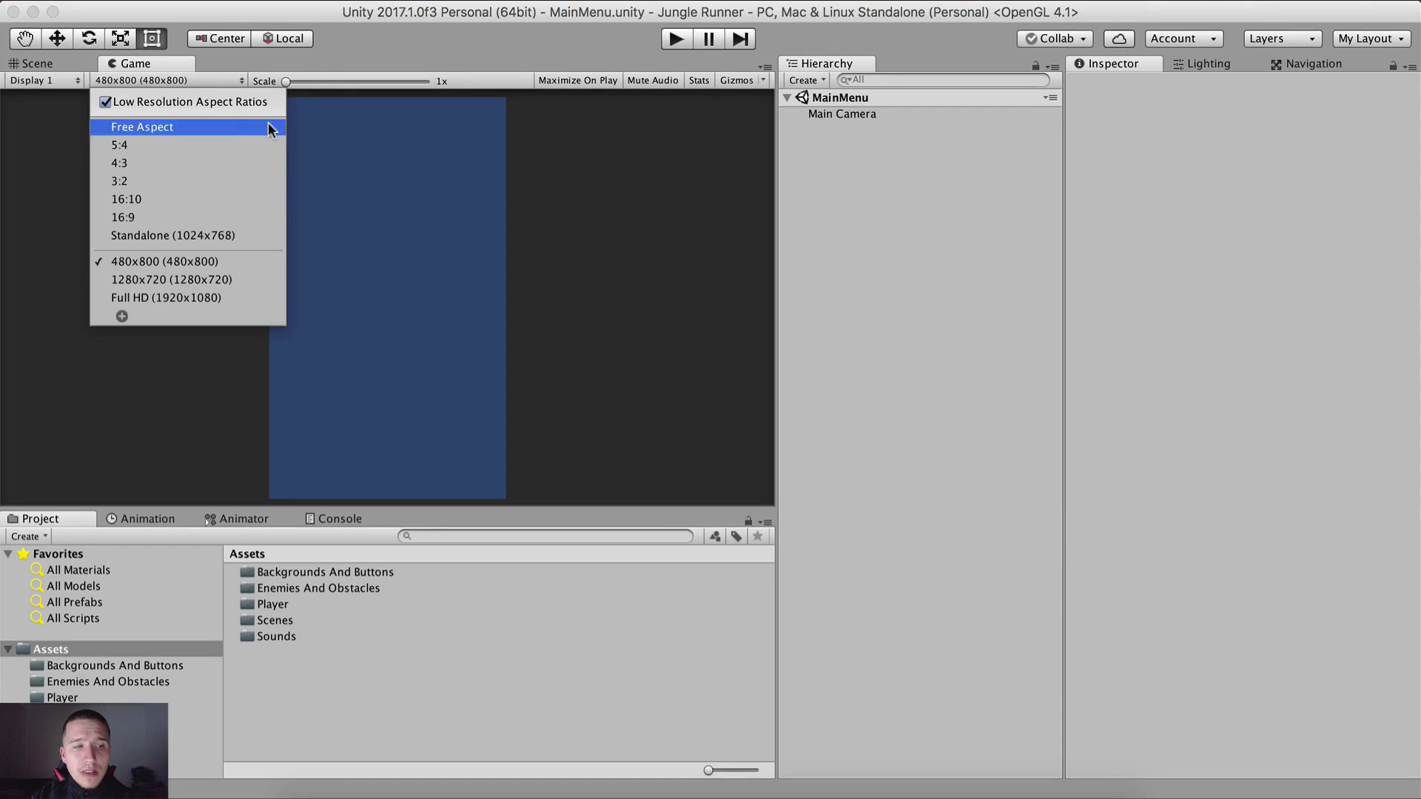
left_click(302, 257)
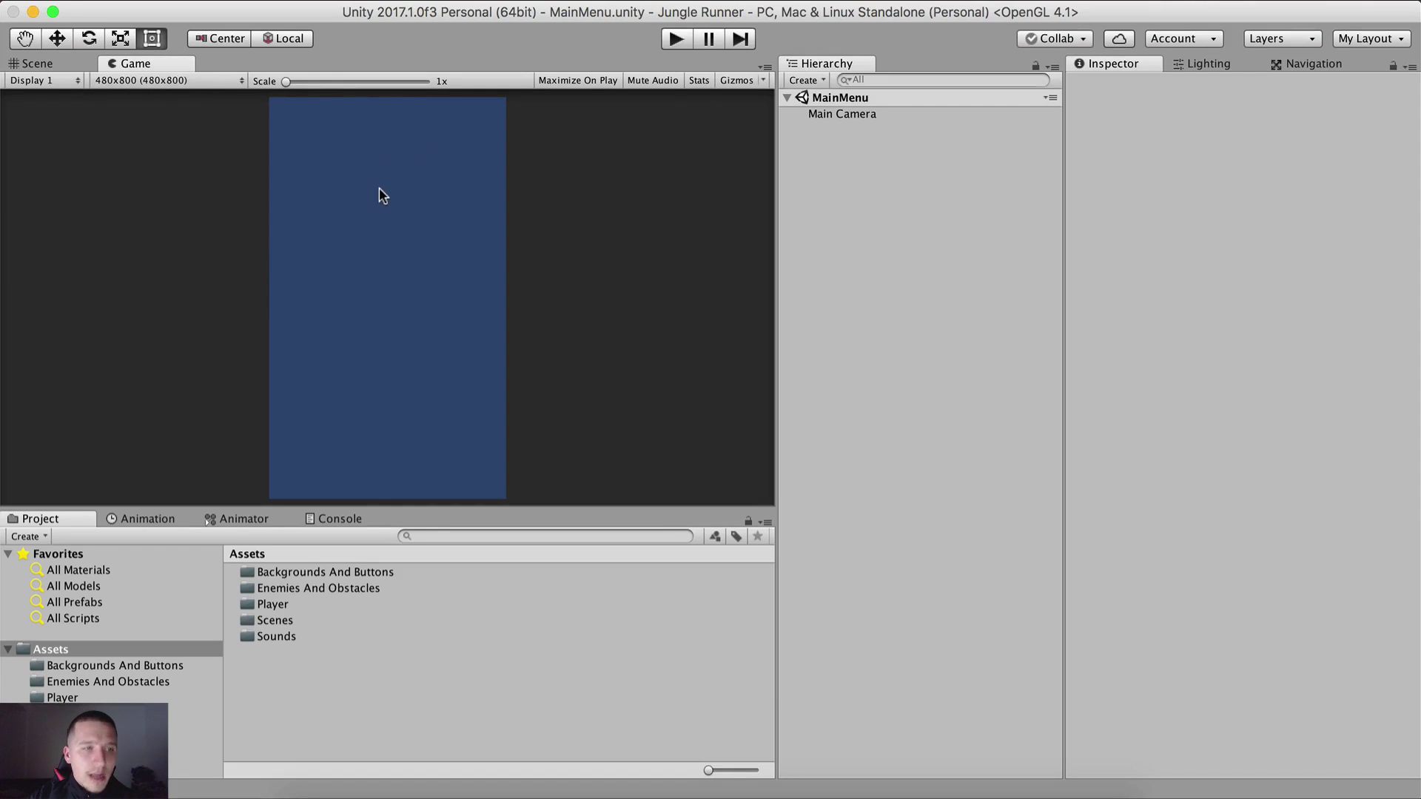
left_click(127, 81)
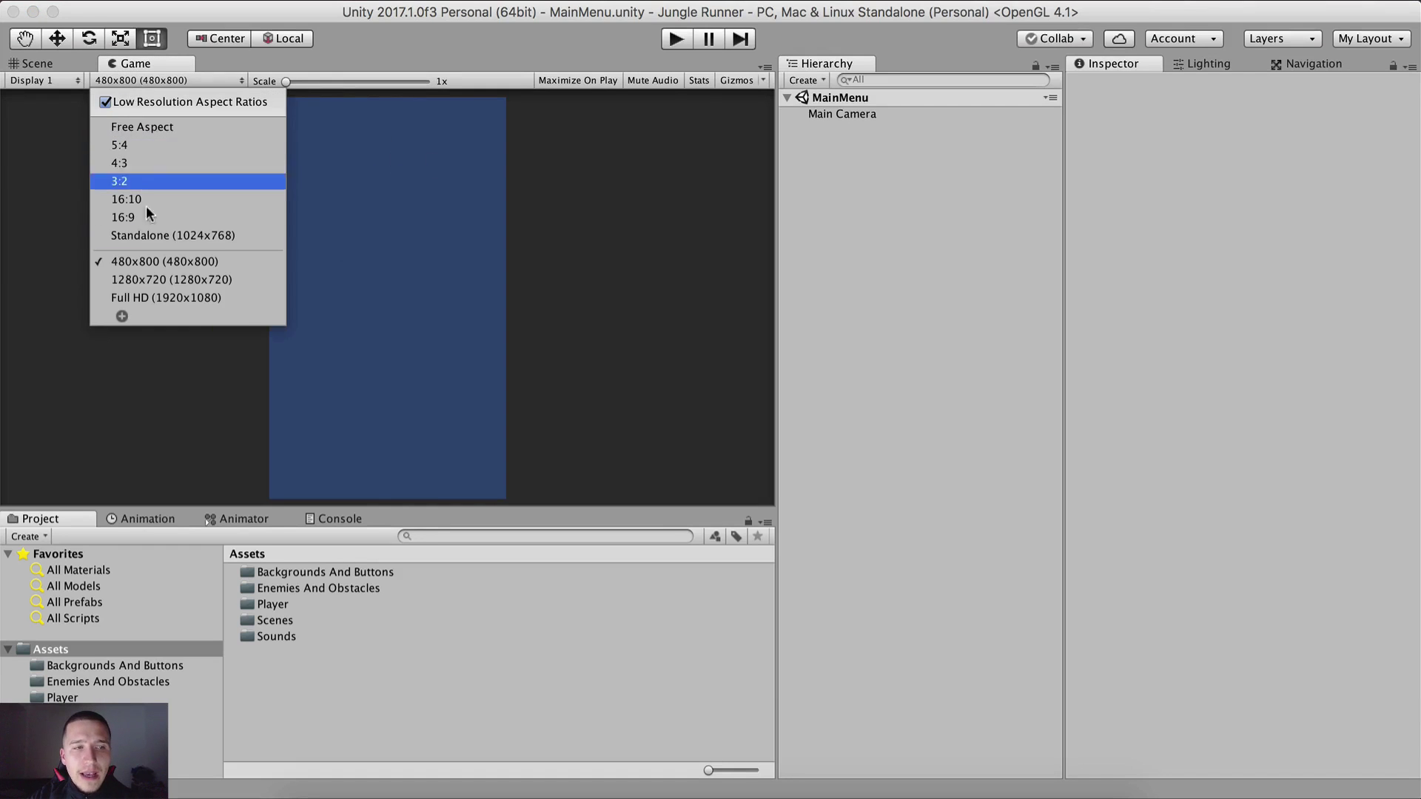
left_click(8, 159)
left_click(59, 65)
left_click(118, 62)
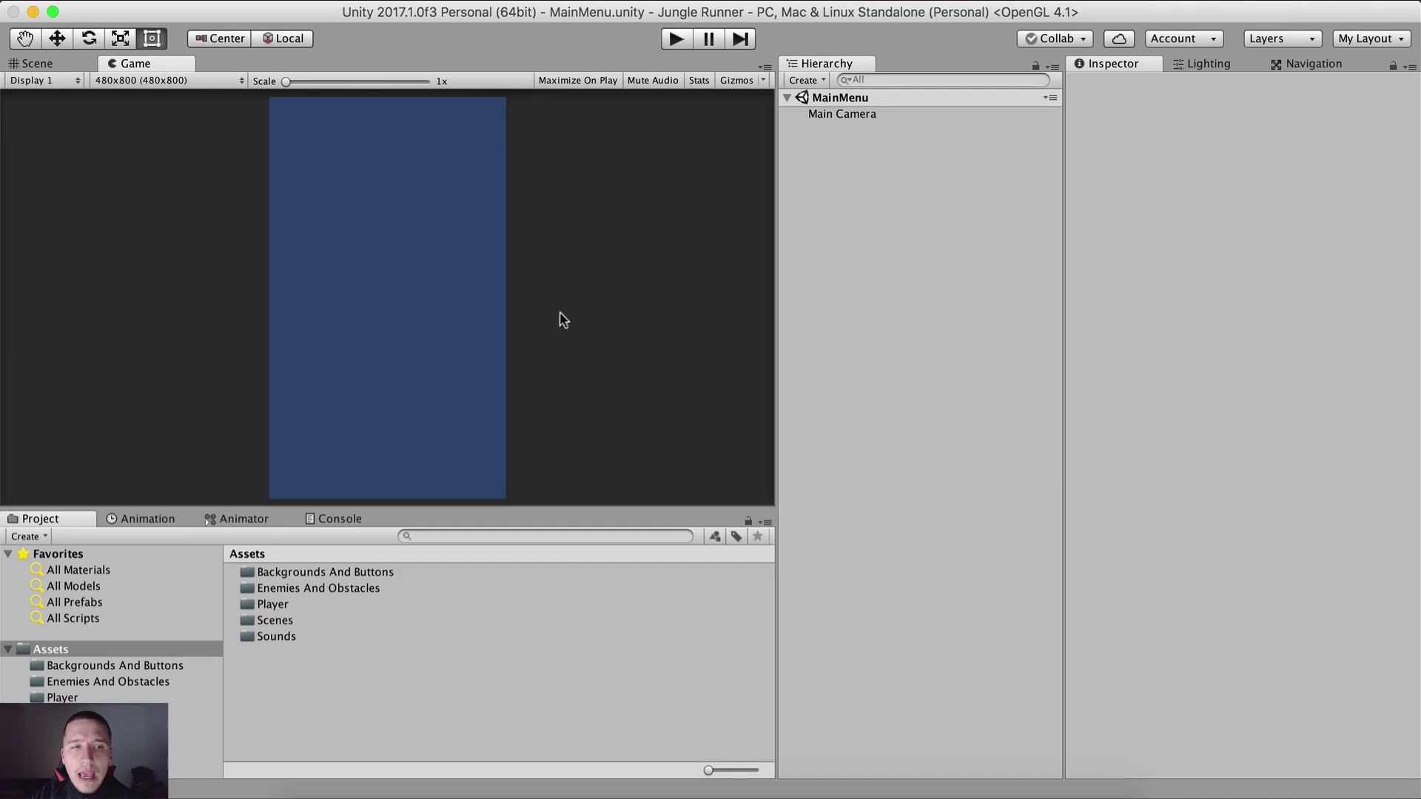
Look through the Animation, Animator and Console panels and the list of other editor windows that can be opened.
left_click(455, 10)
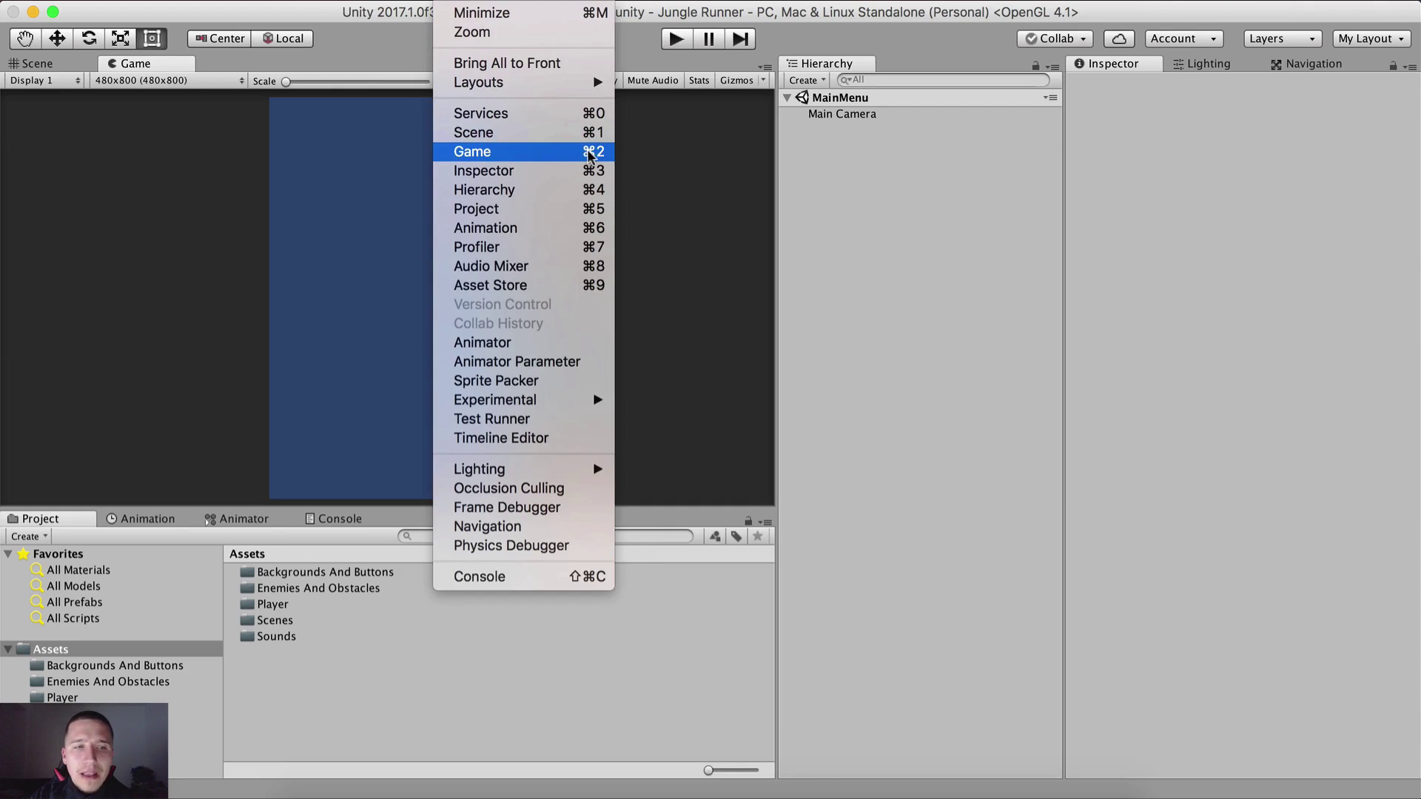
left_click(140, 518)
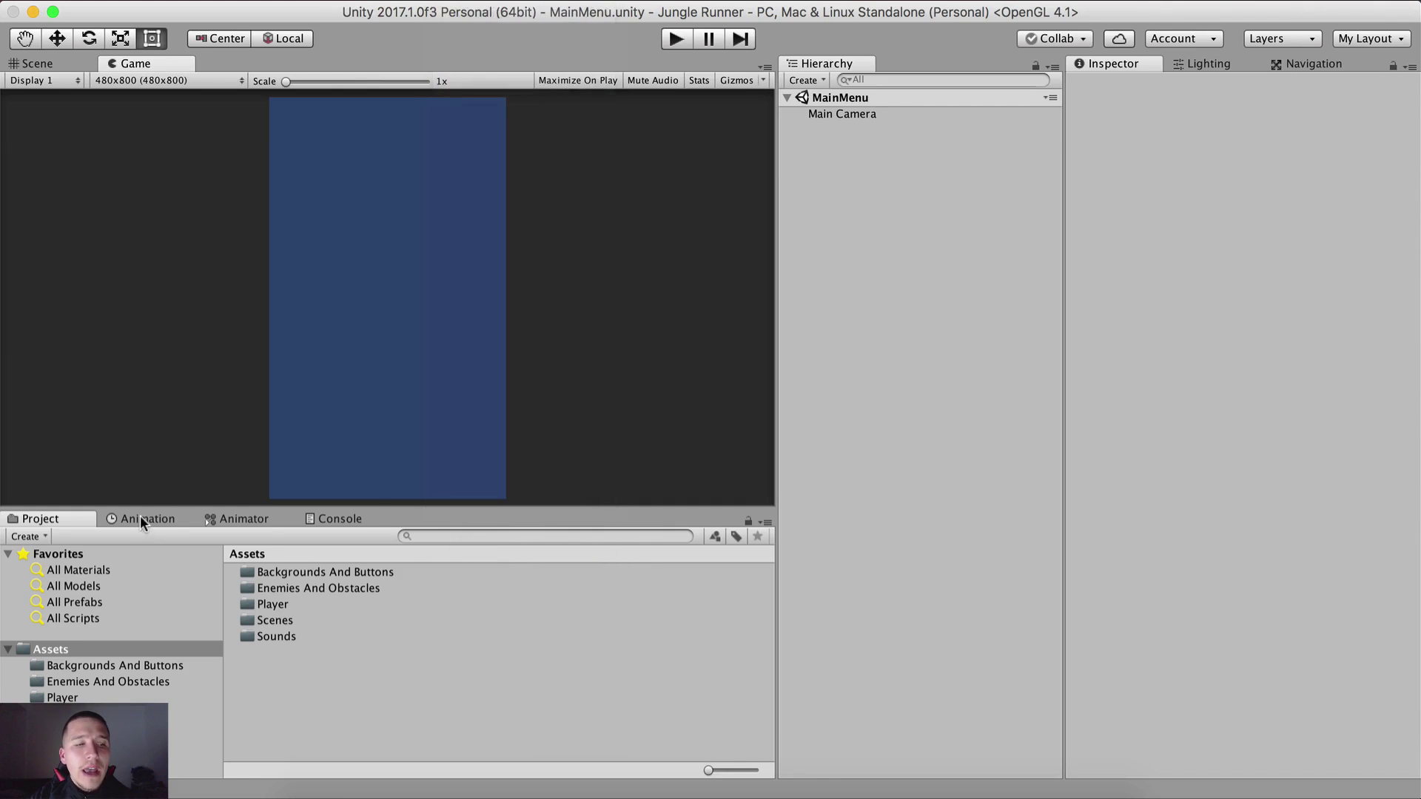
left_click(140, 518)
left_click(237, 518)
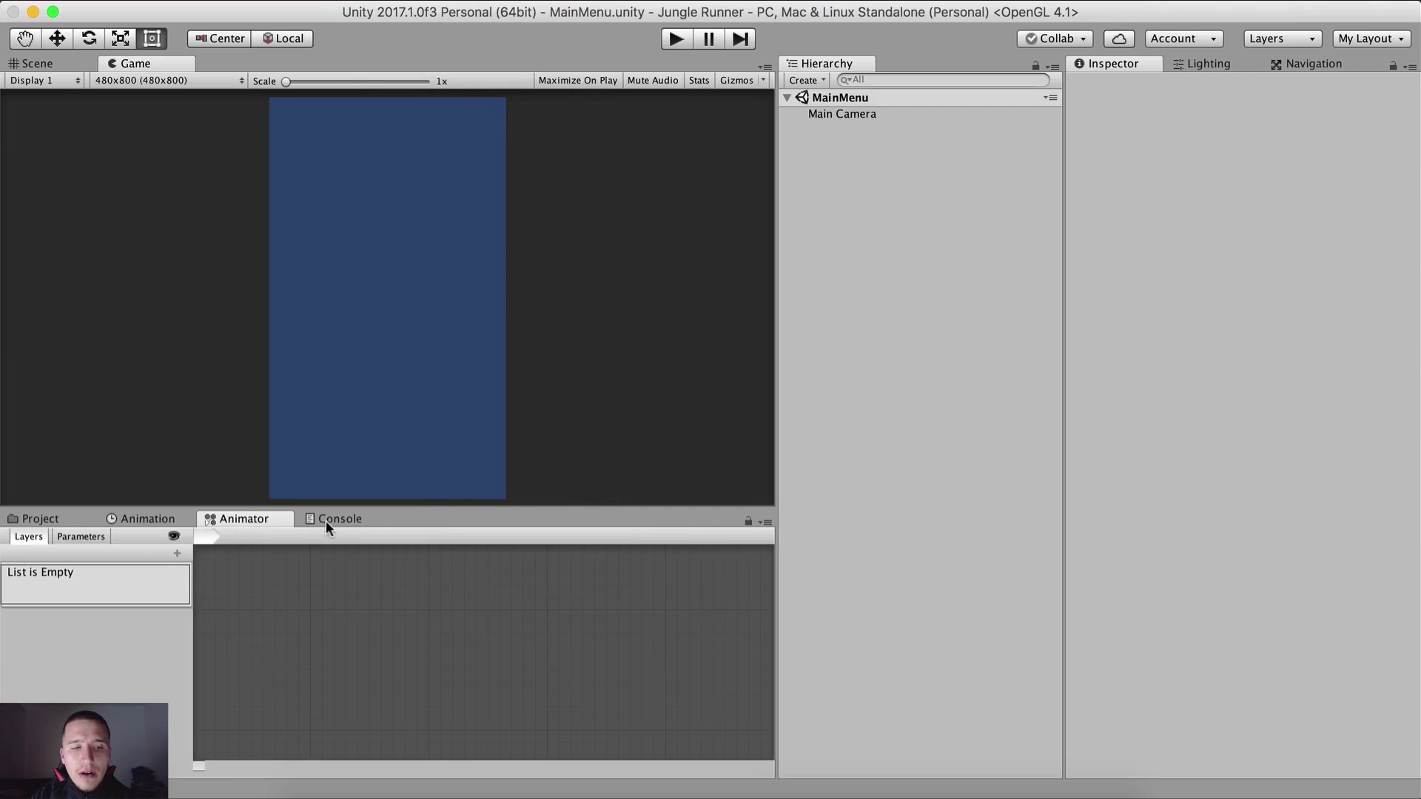
left_click(327, 521)
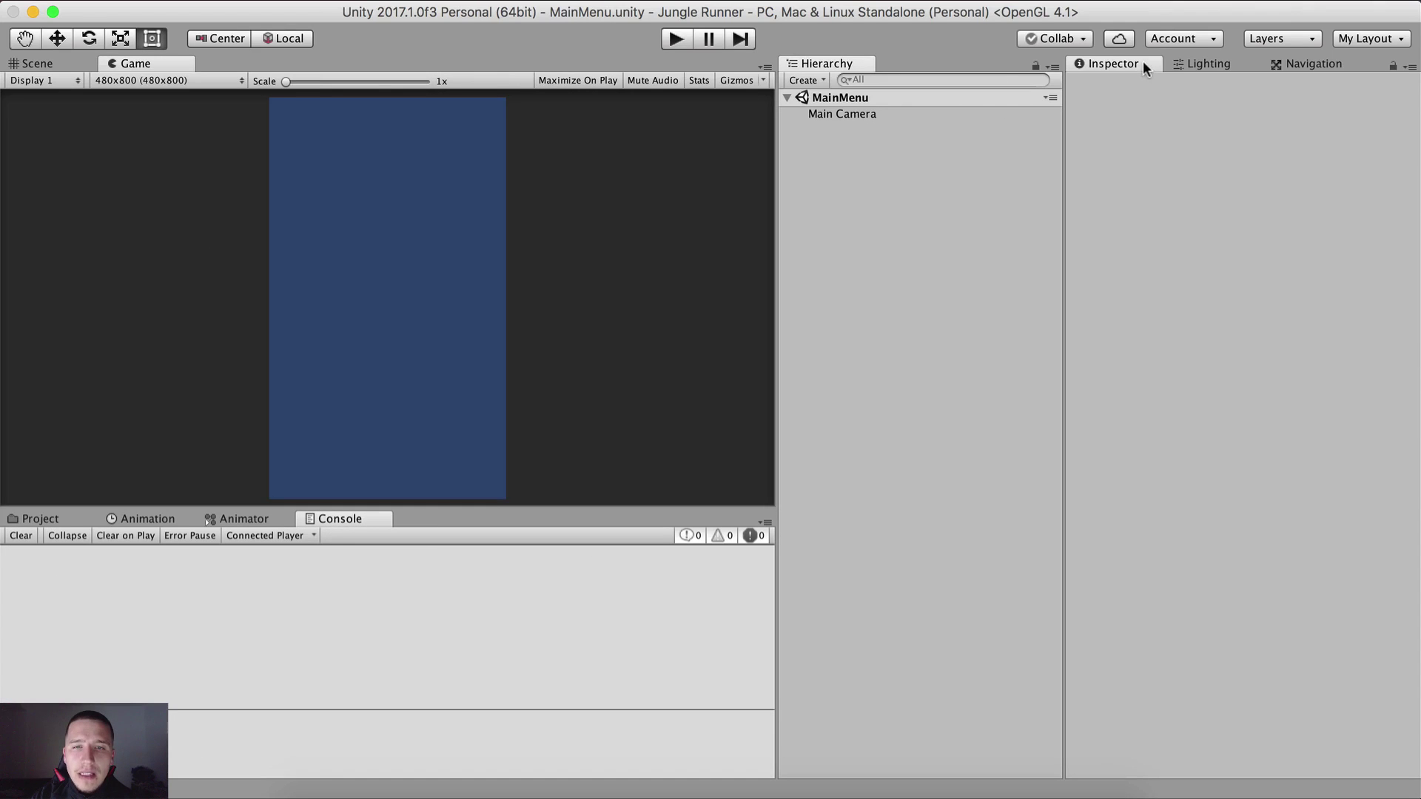
left_click(448, 1)
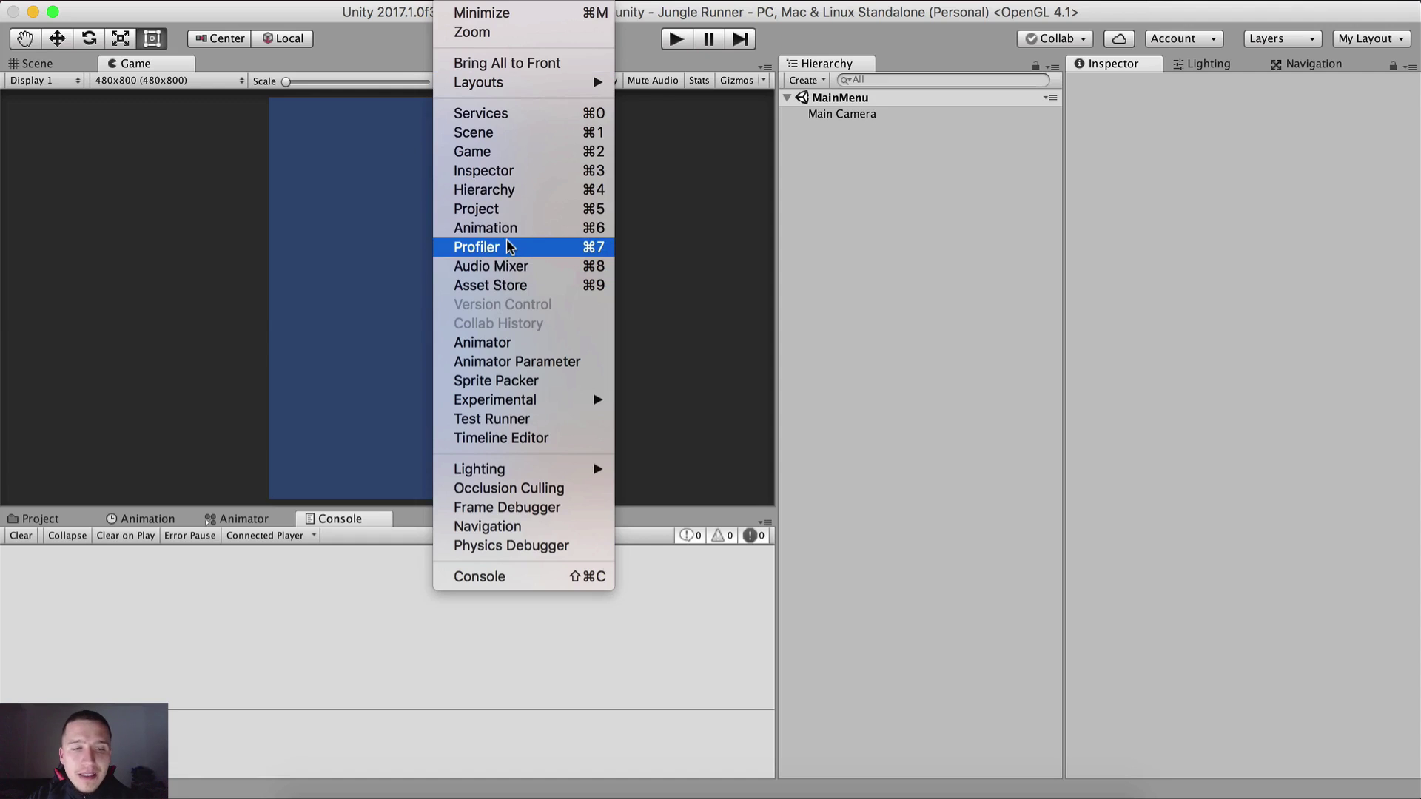
left_click(194, 83)
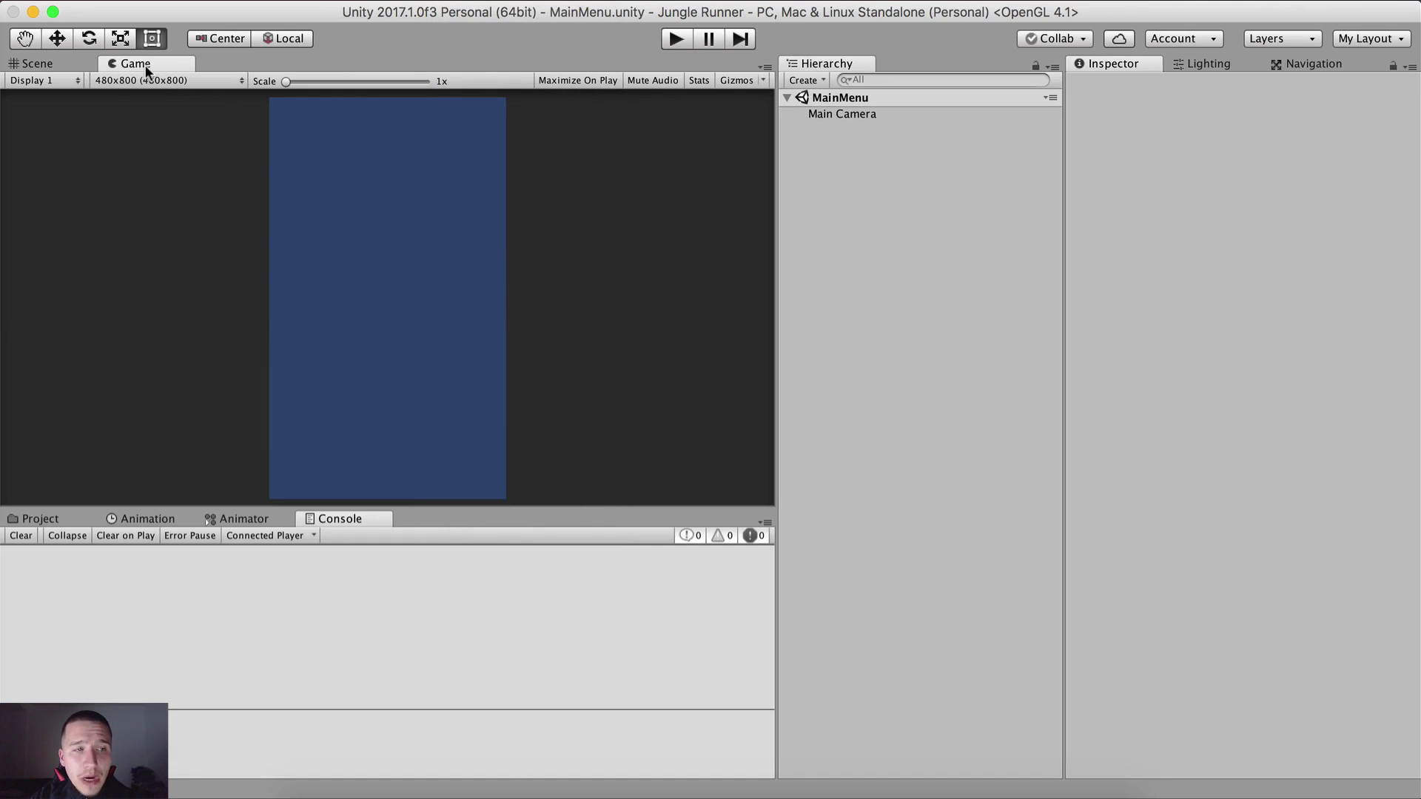
Add a custom Game view resolution labelled Full HD with type Fixed Resolution, width 480 and height 800.
left_click(238, 81)
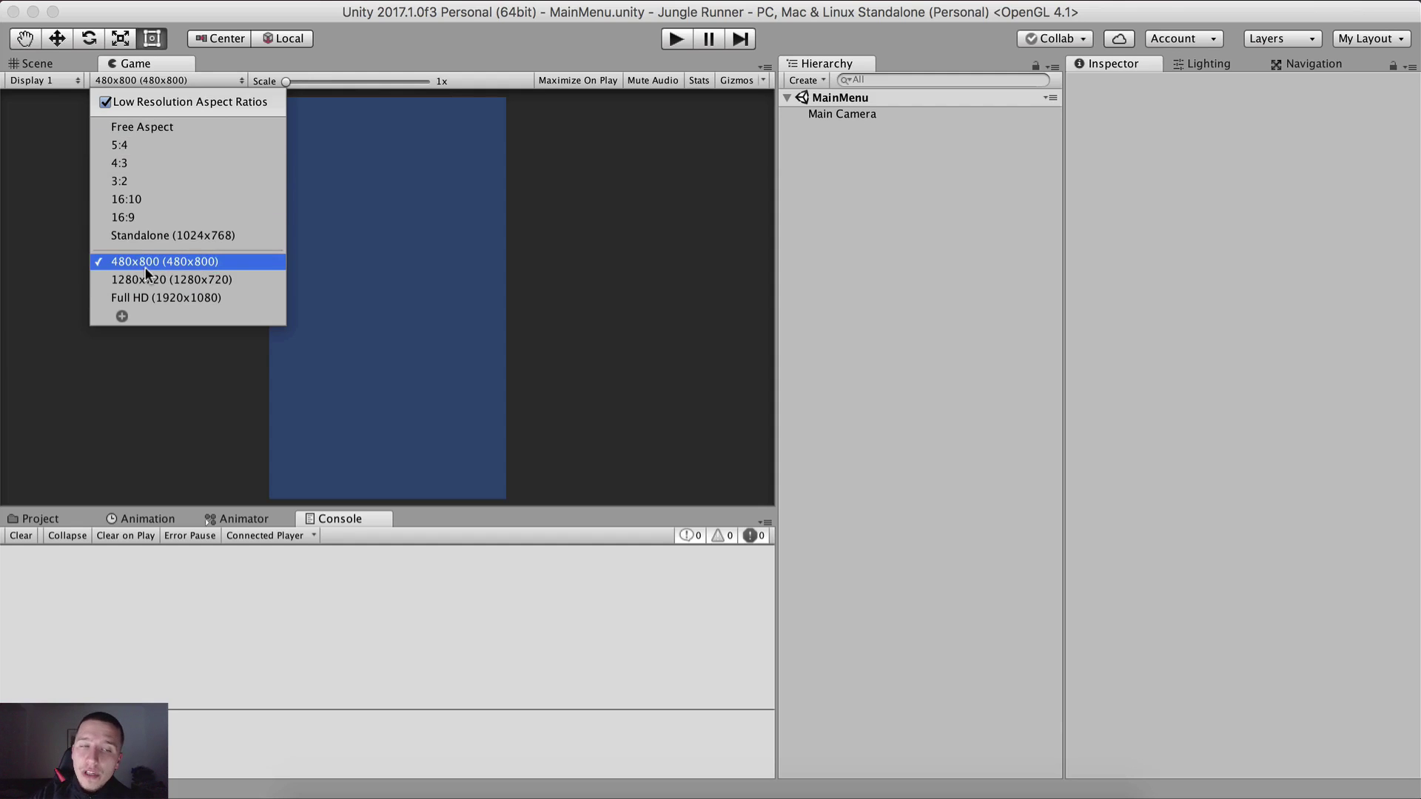
left_click(122, 317)
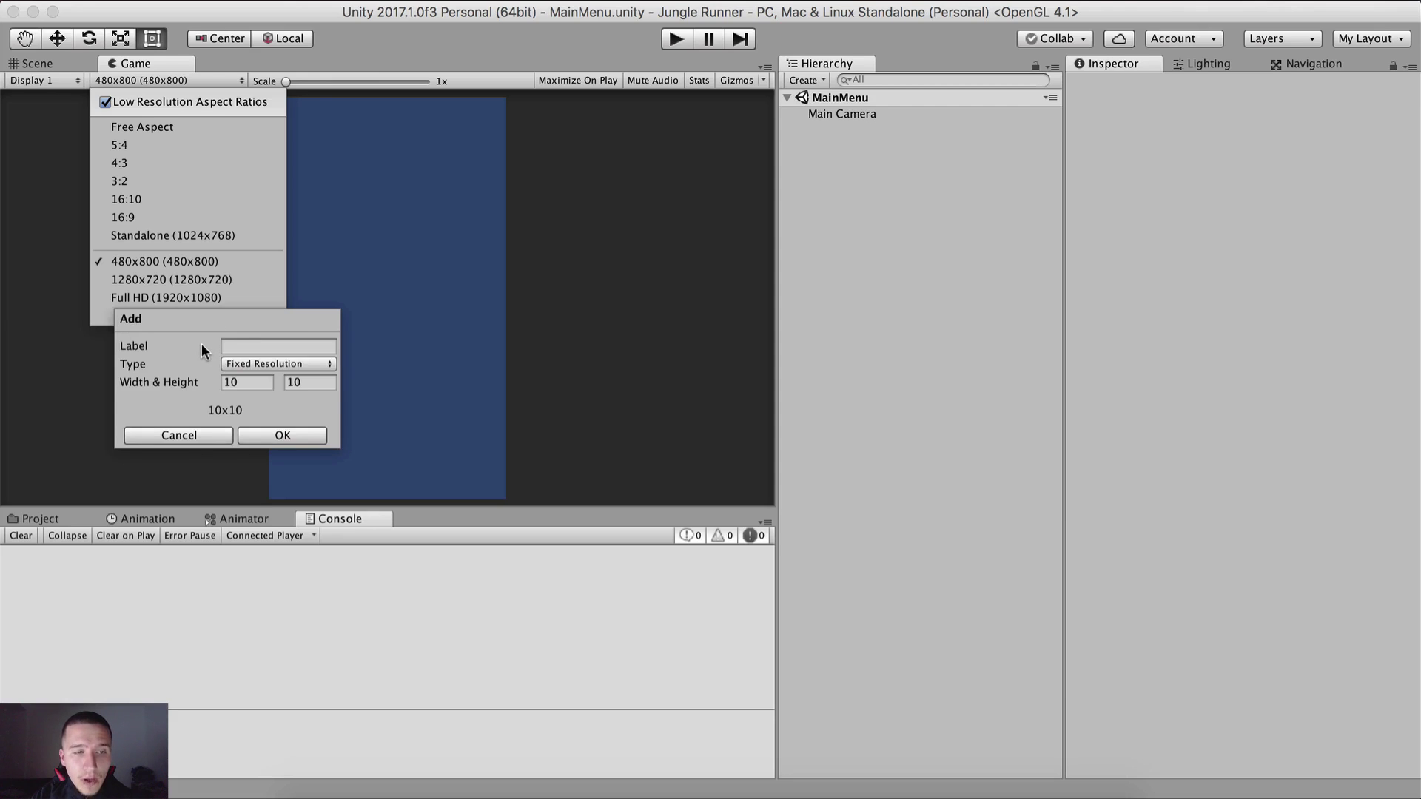
left_click(252, 364)
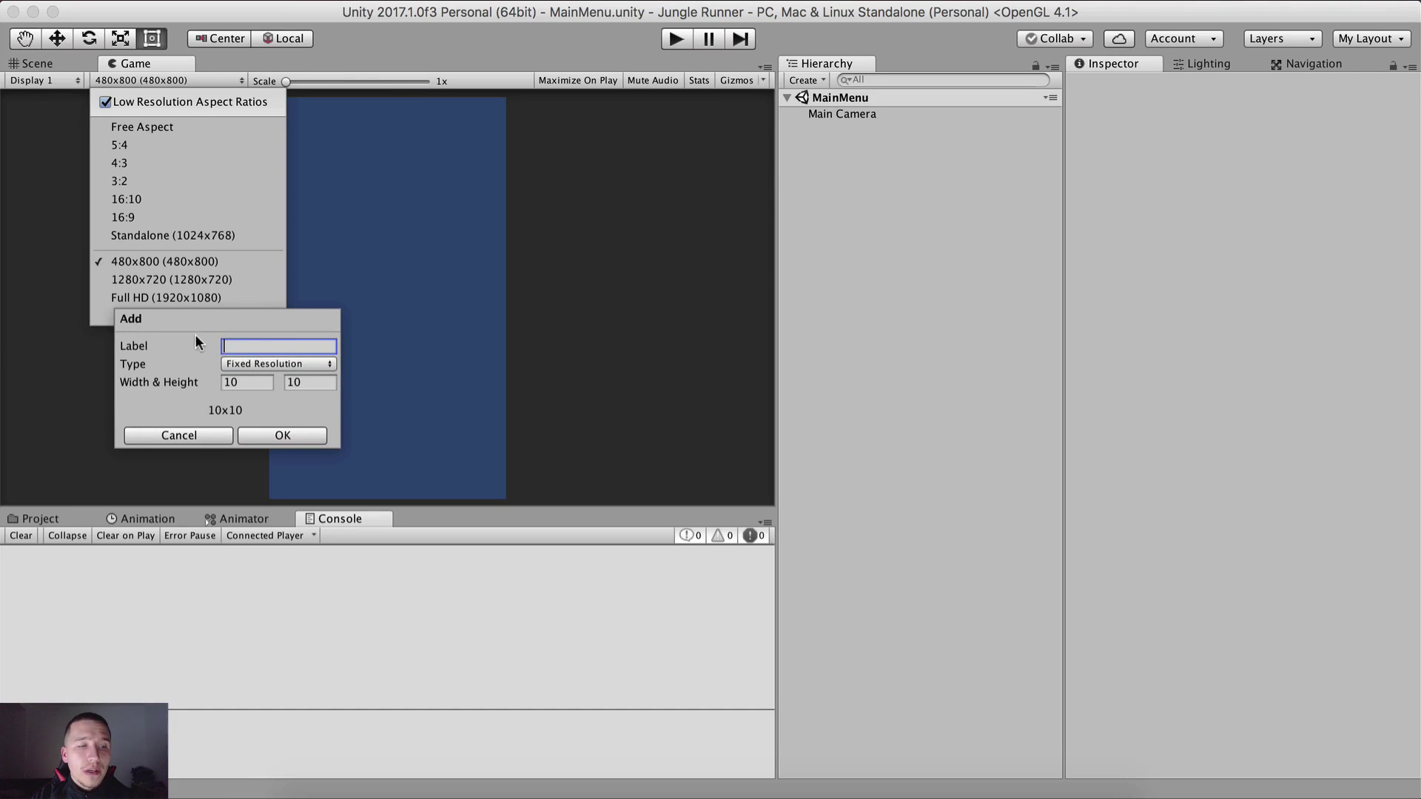
type("Full HD")
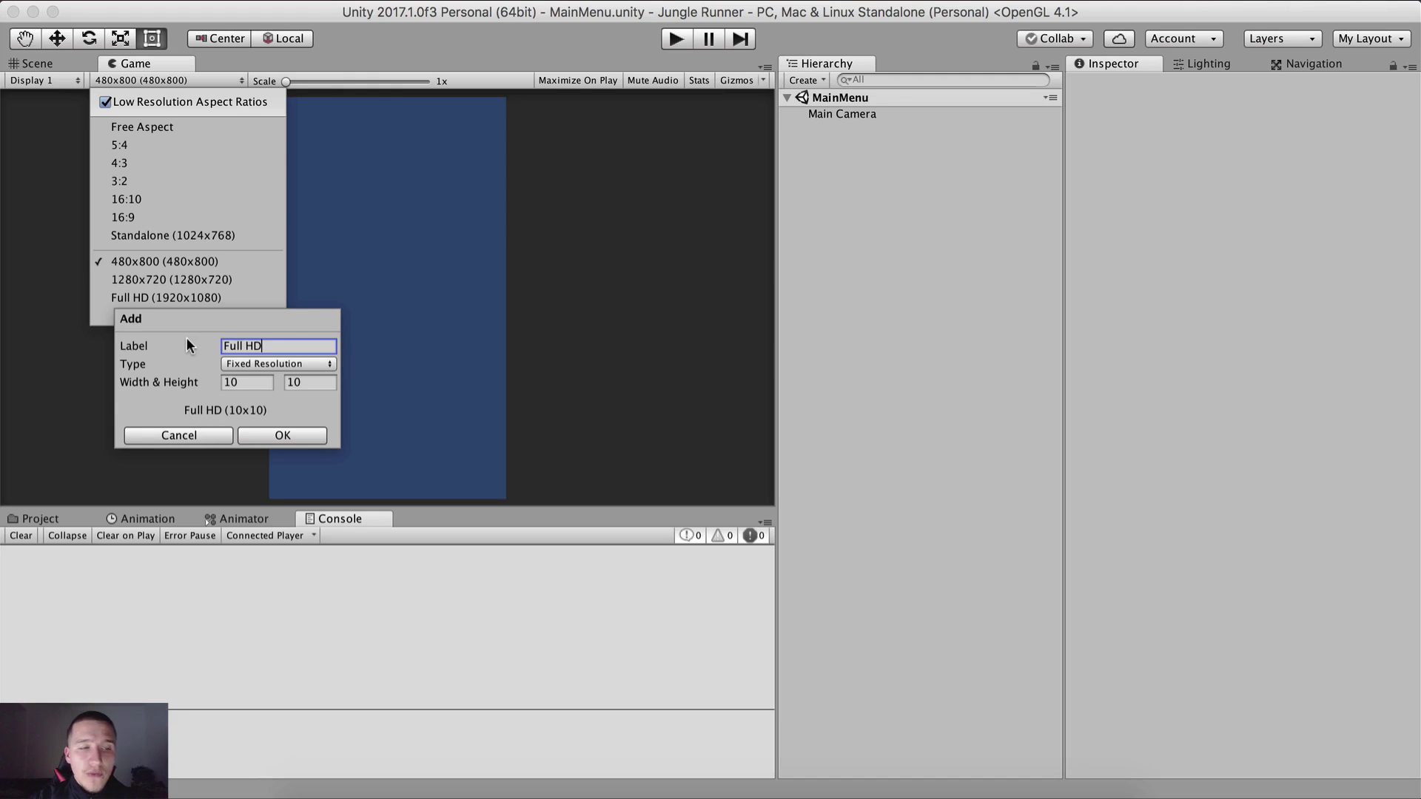
left_click(222, 365)
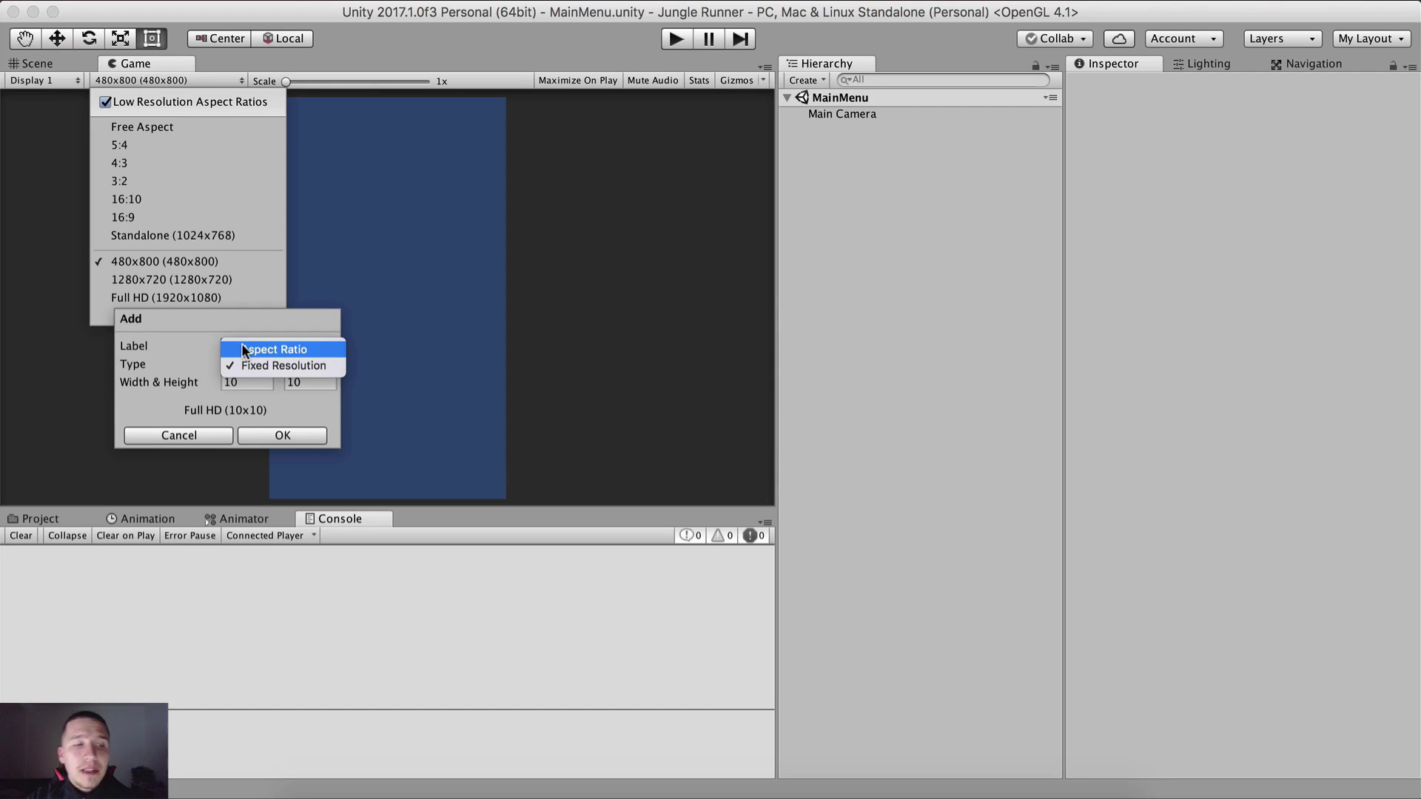
left_click(286, 364)
left_click(260, 380)
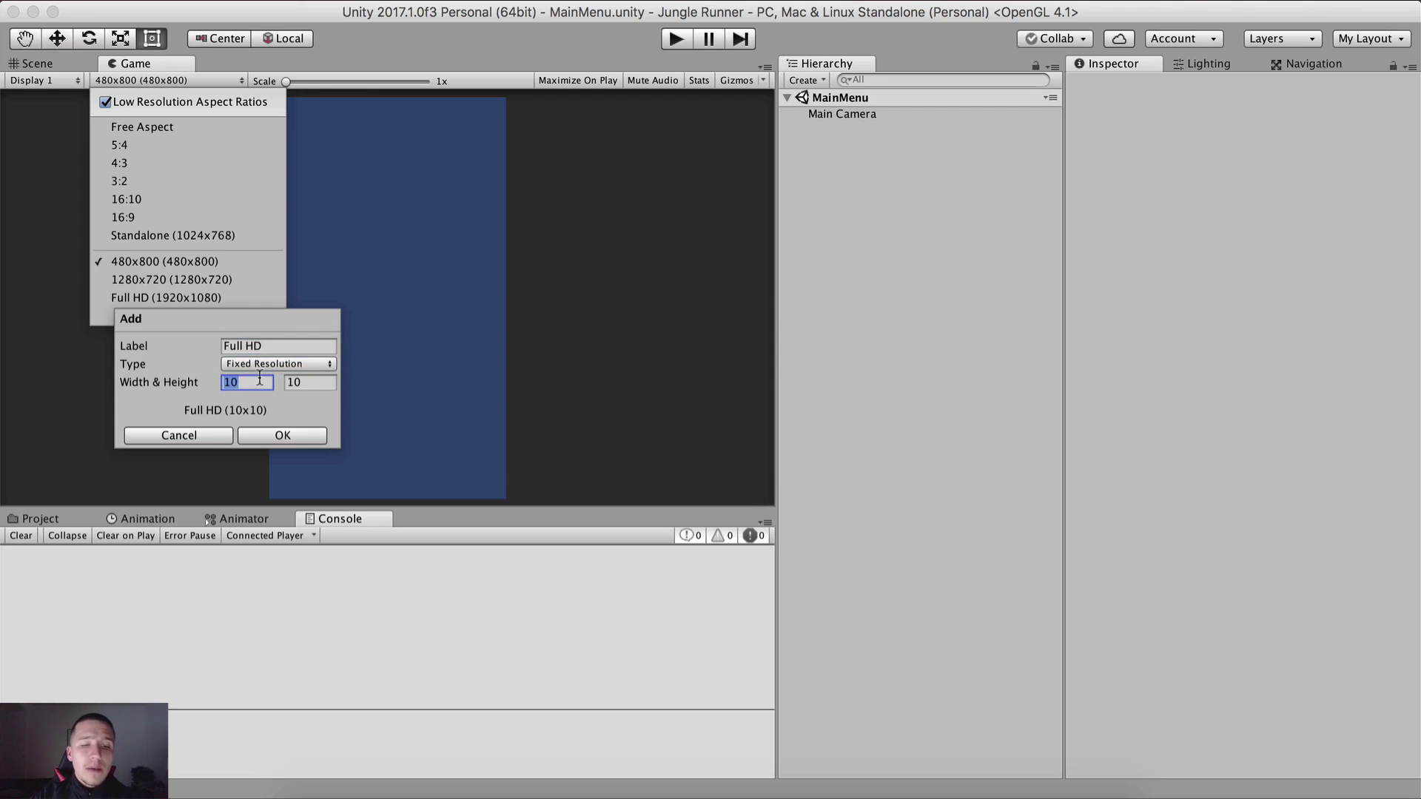
type("480")
key("Tab")
type("800")
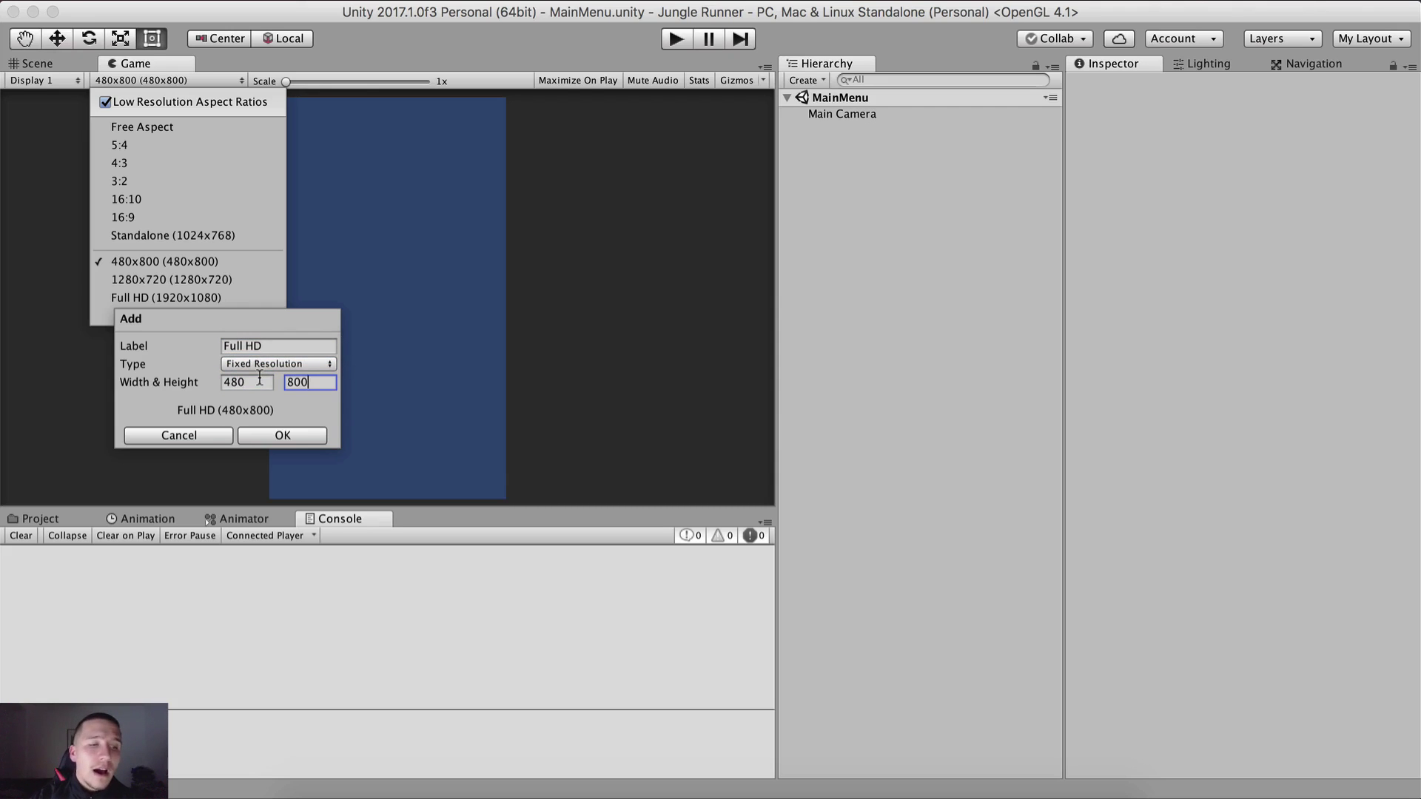
left_click(272, 435)
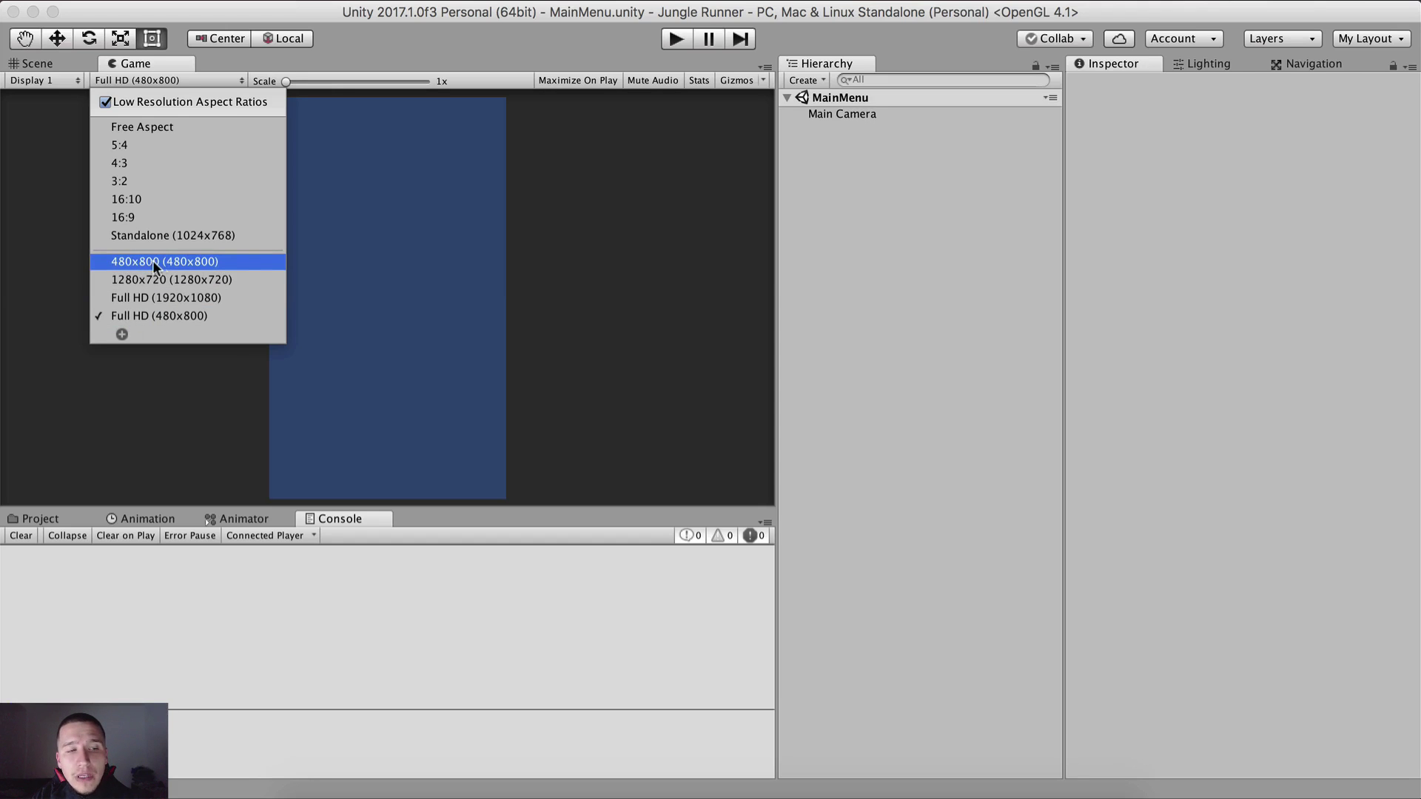
Switch the Game view back to the 480x800 preset and delete the custom Full HD (480x800) resolution.
left_click(196, 260)
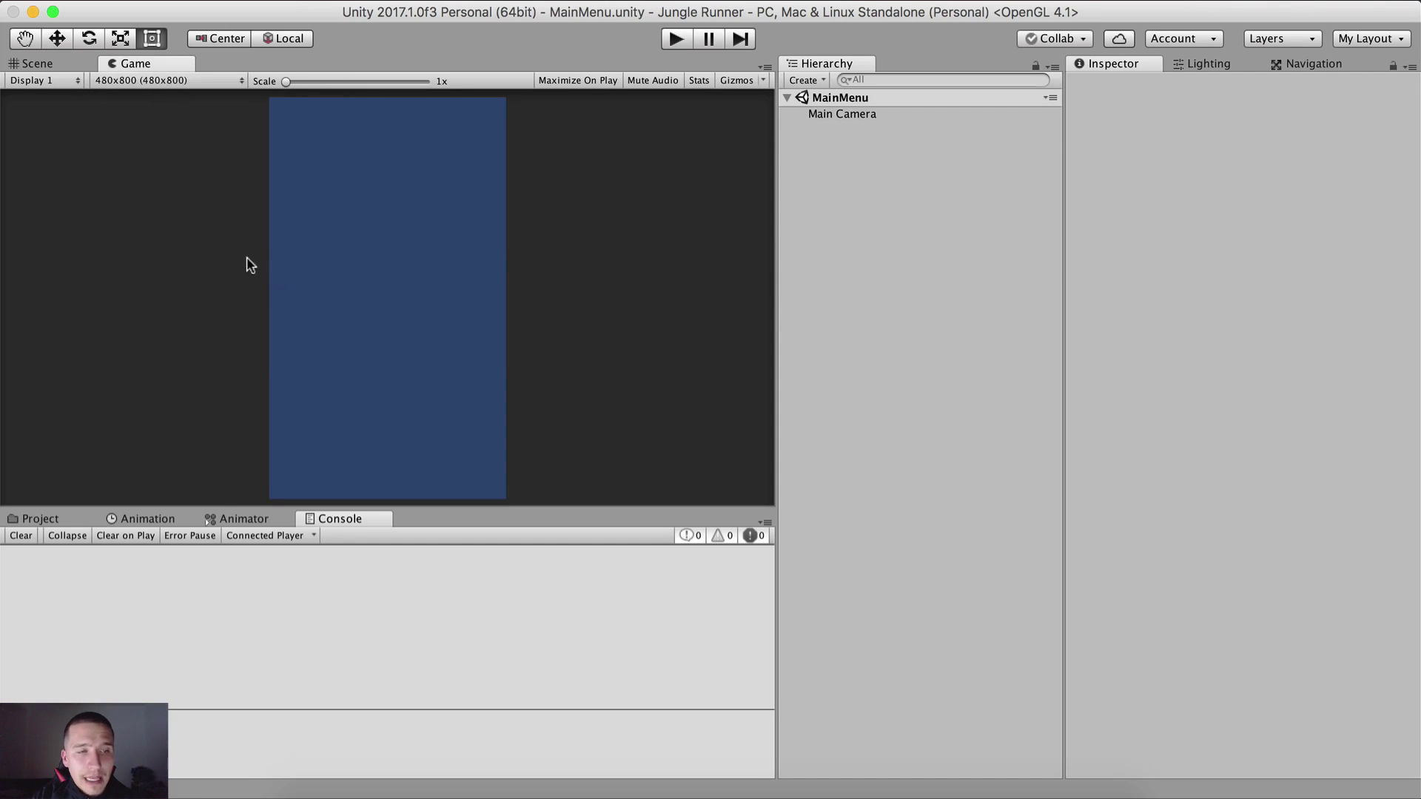
left_click(172, 79)
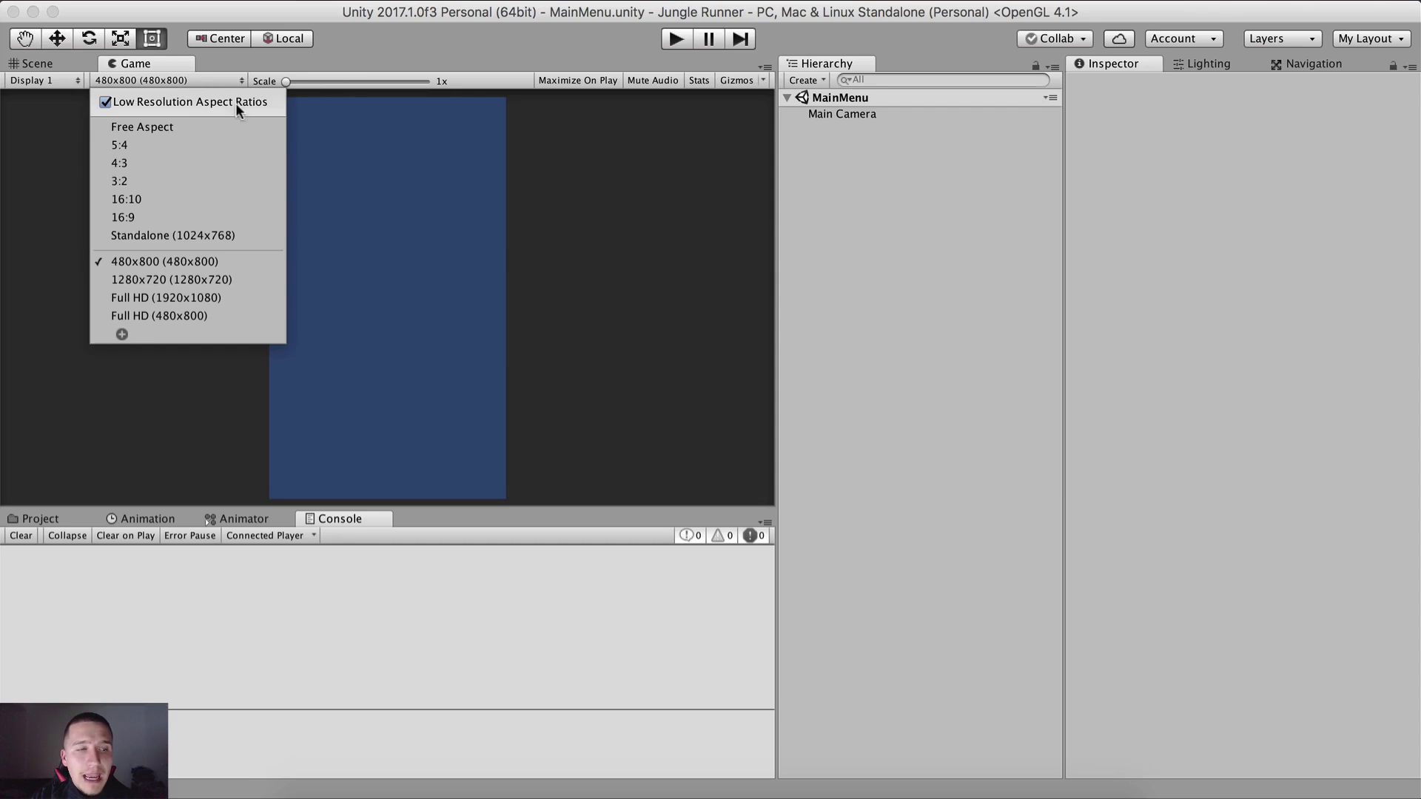
right_click(160, 316)
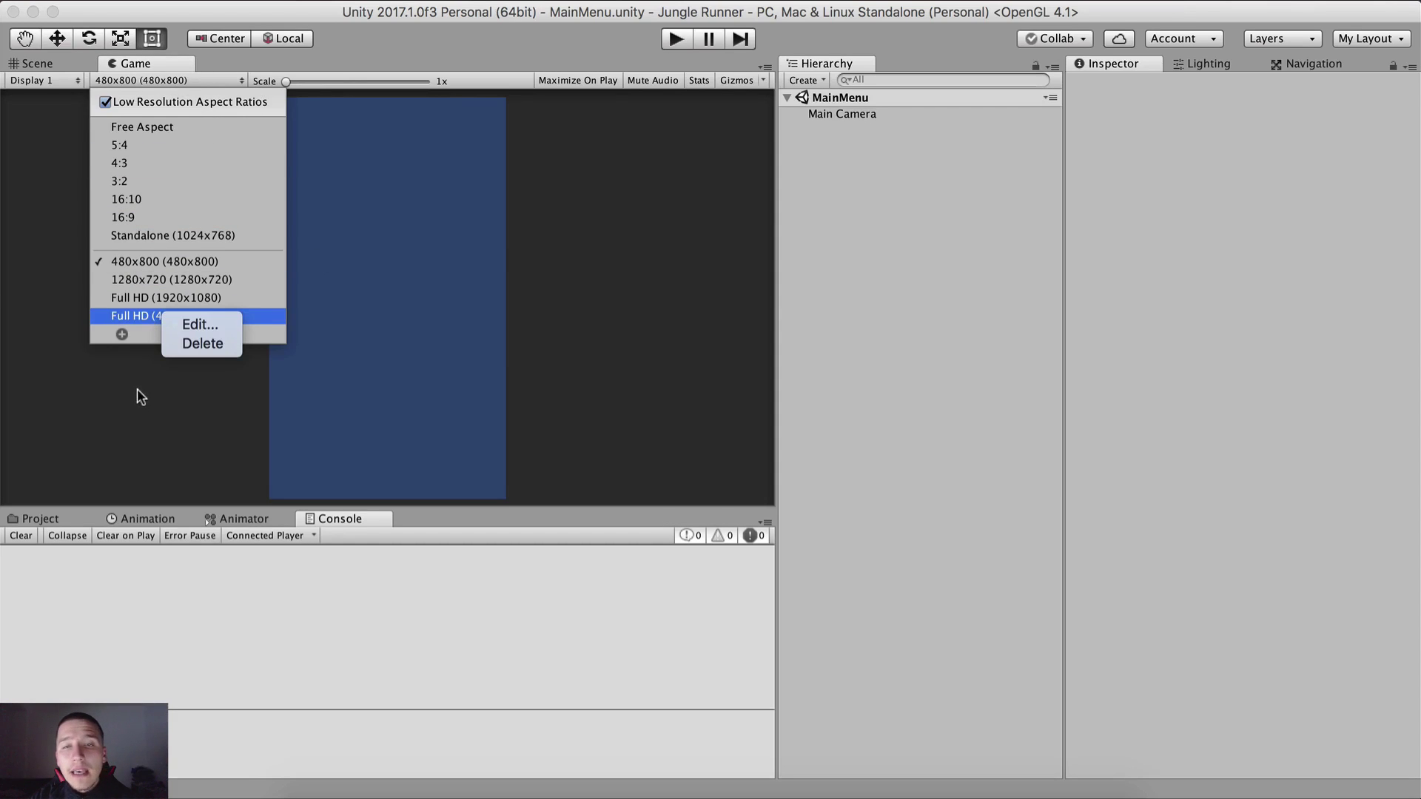
left_click(181, 344)
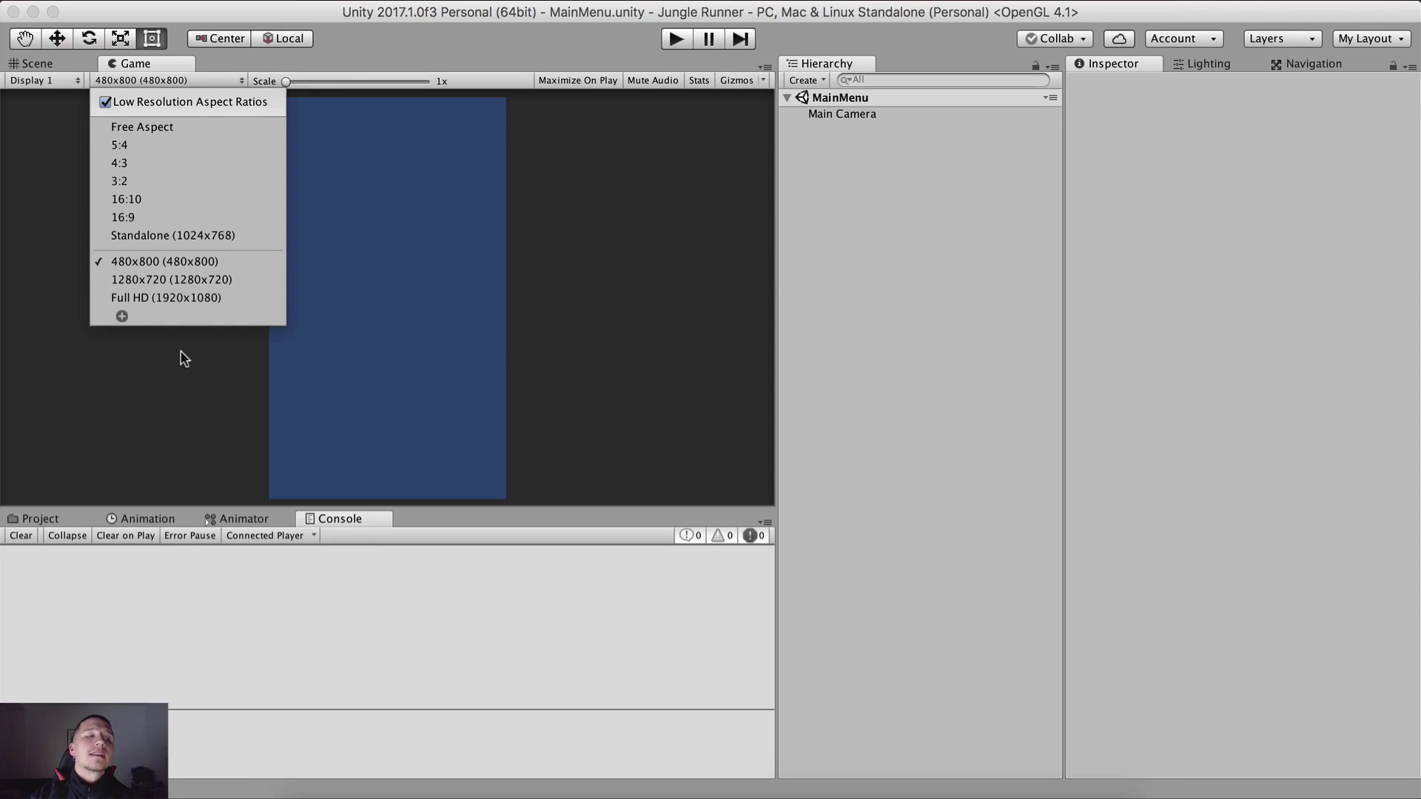
left_click(181, 352)
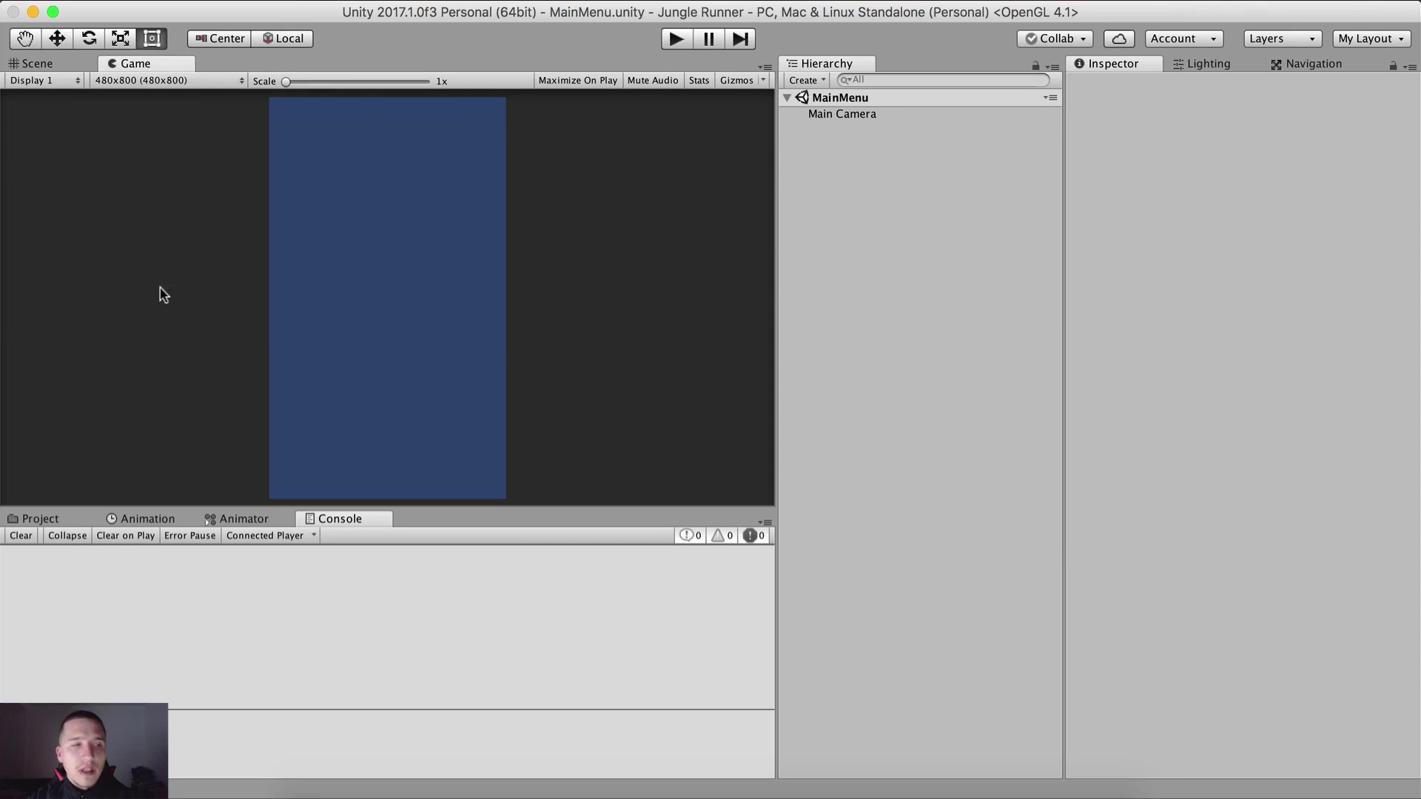
Switch to the Scene view and add a UI Image to the MainMenu scene.
left_click(47, 62)
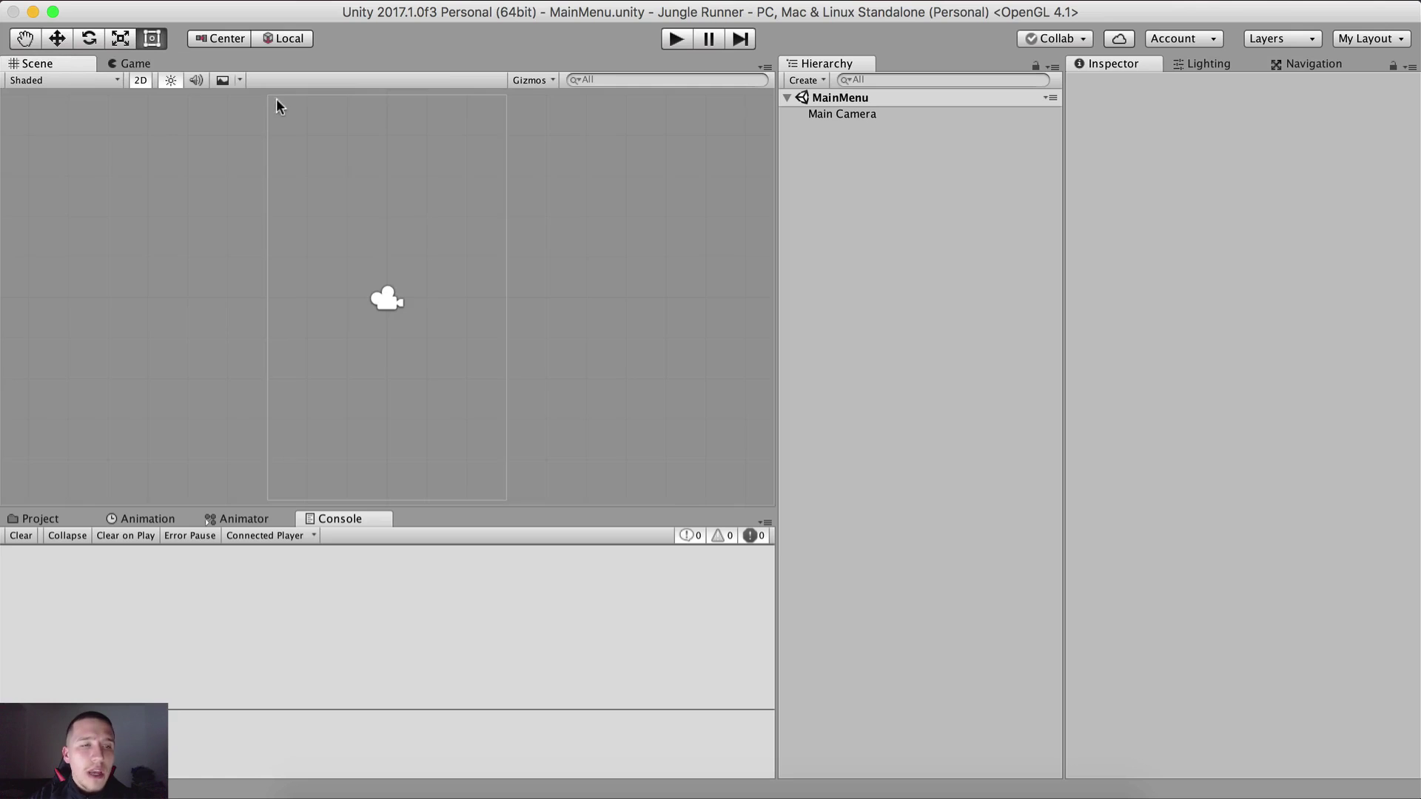
left_click(149, 63)
left_click(50, 64)
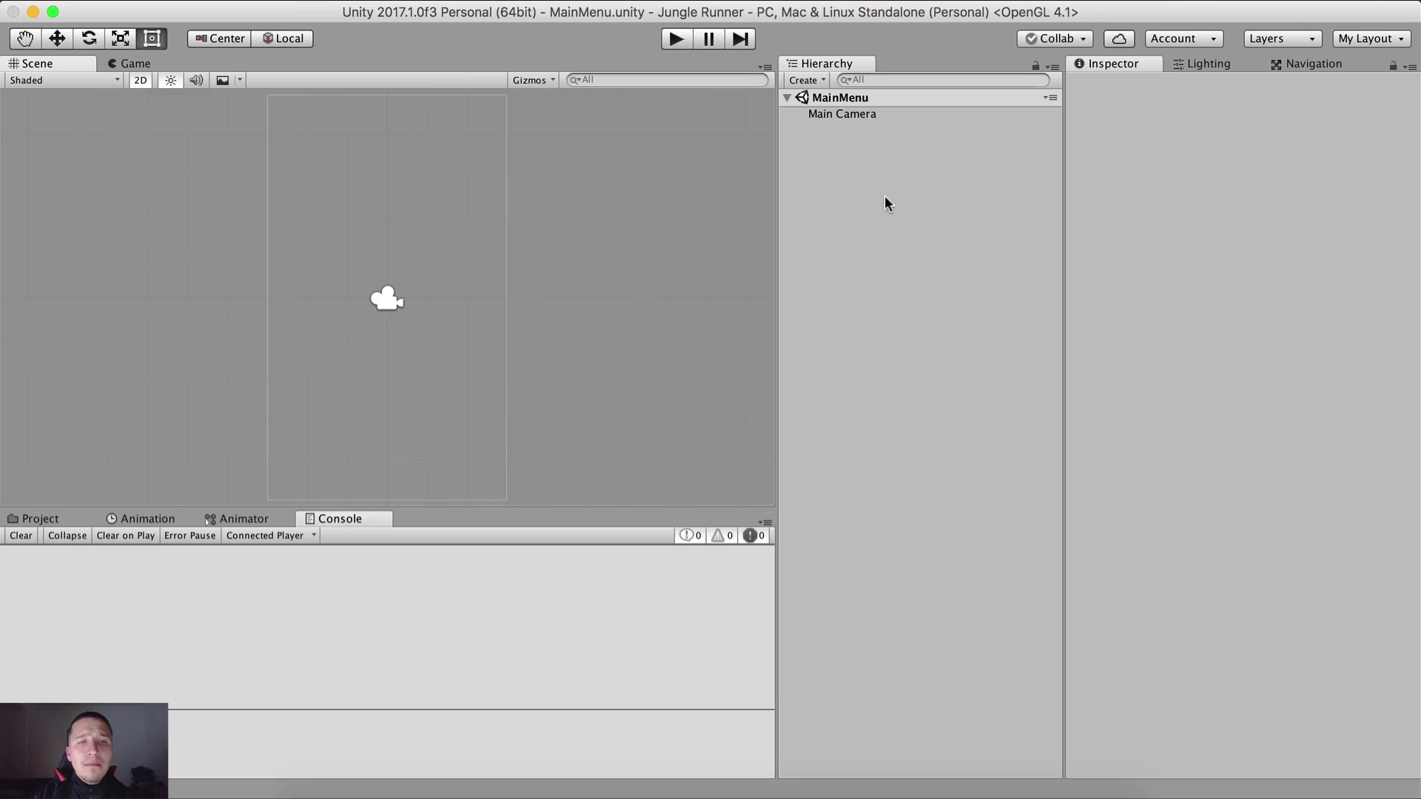
right_click(840, 217)
mouse_move(870, 524)
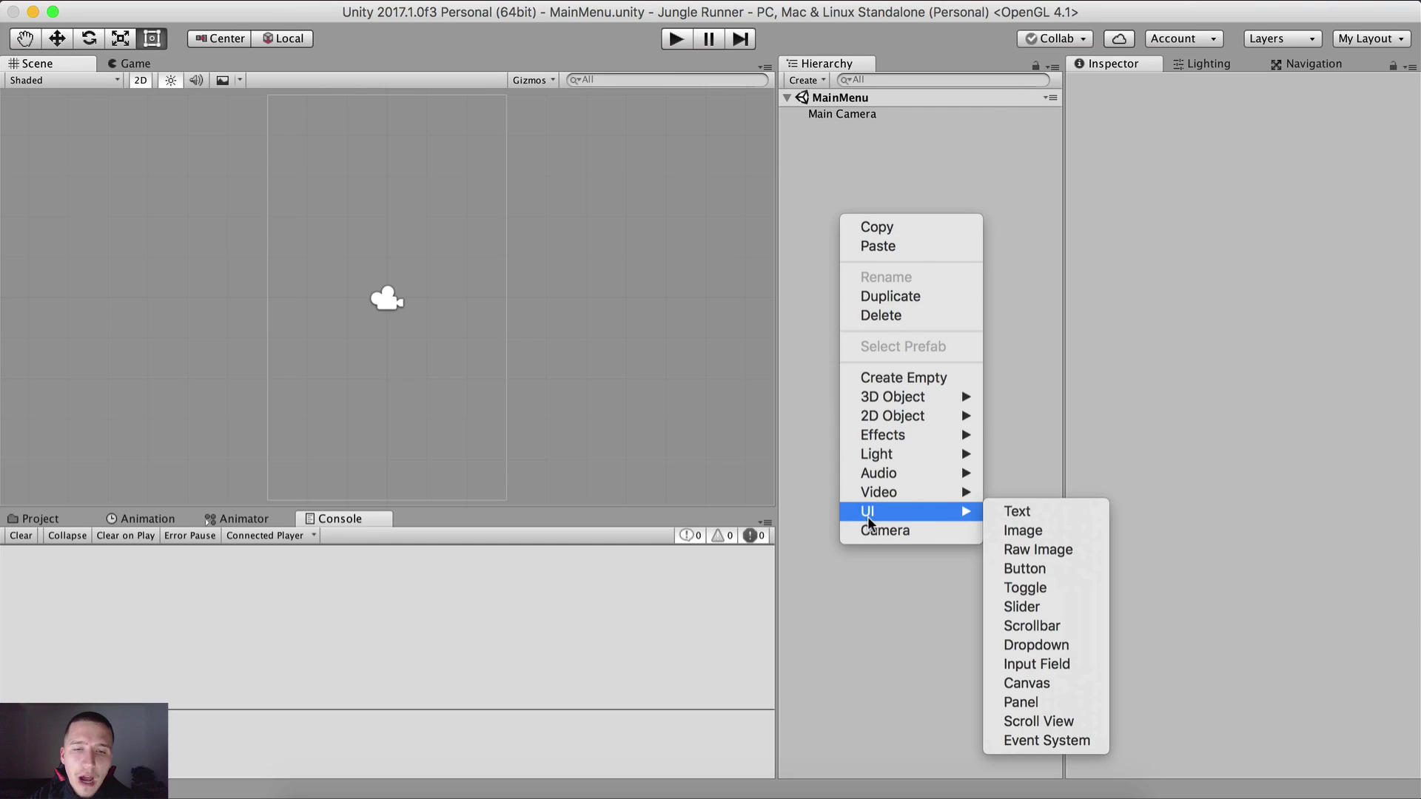
left_click(1028, 532)
scroll(540, 308, "down", 5)
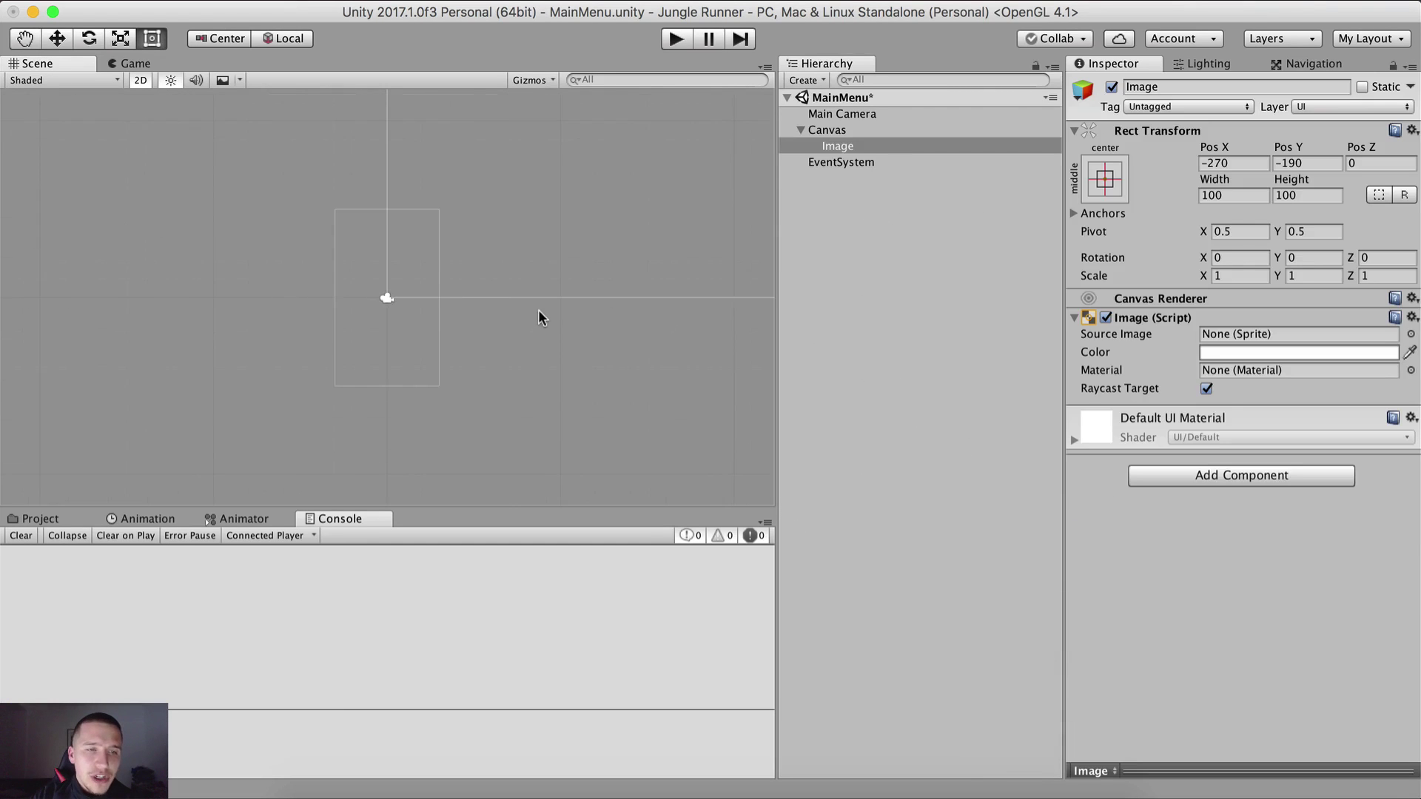
scroll(540, 305, "up", 5)
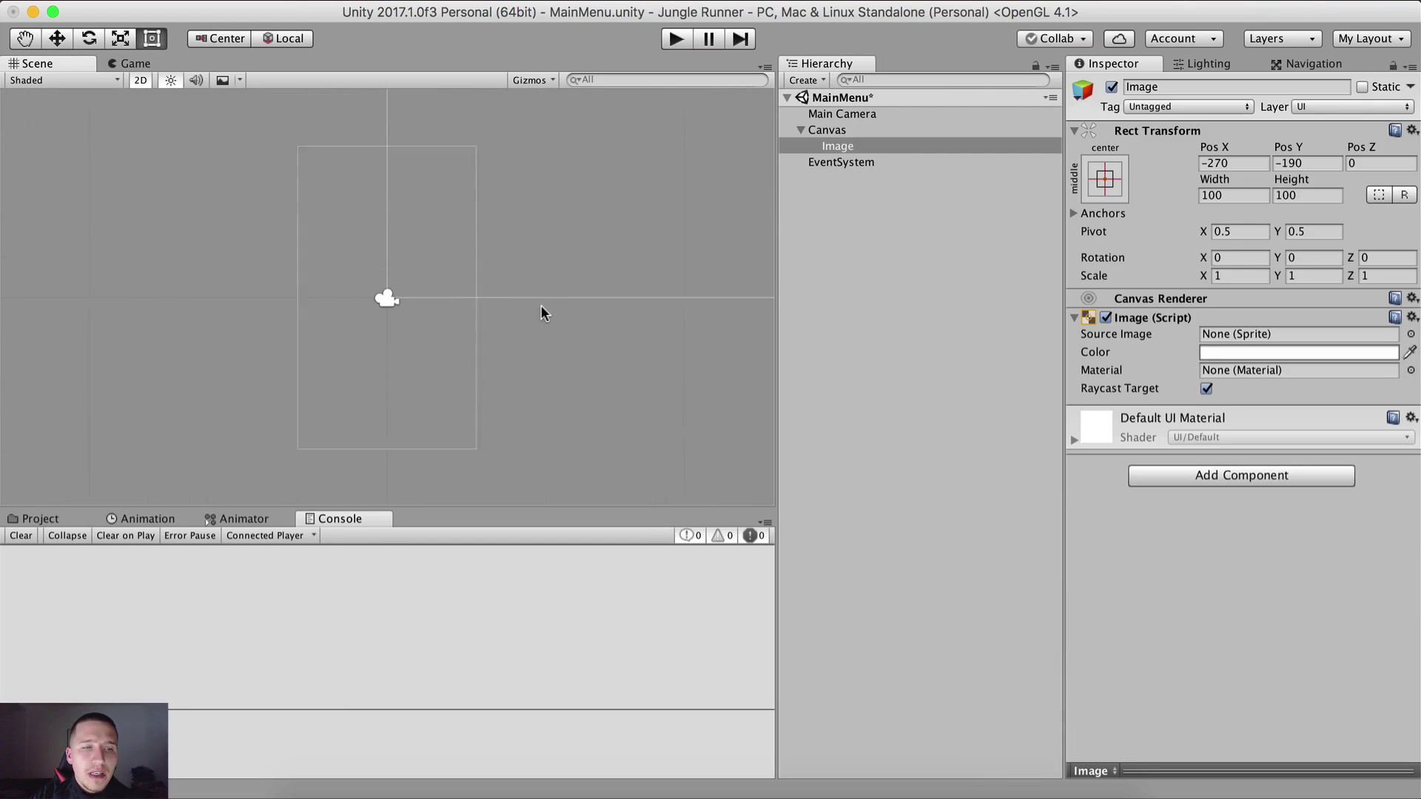
Rename the Canvas object as UI Canvas and set its Render Mode to Screen Space - Camera.
left_click(837, 129)
key("Return")
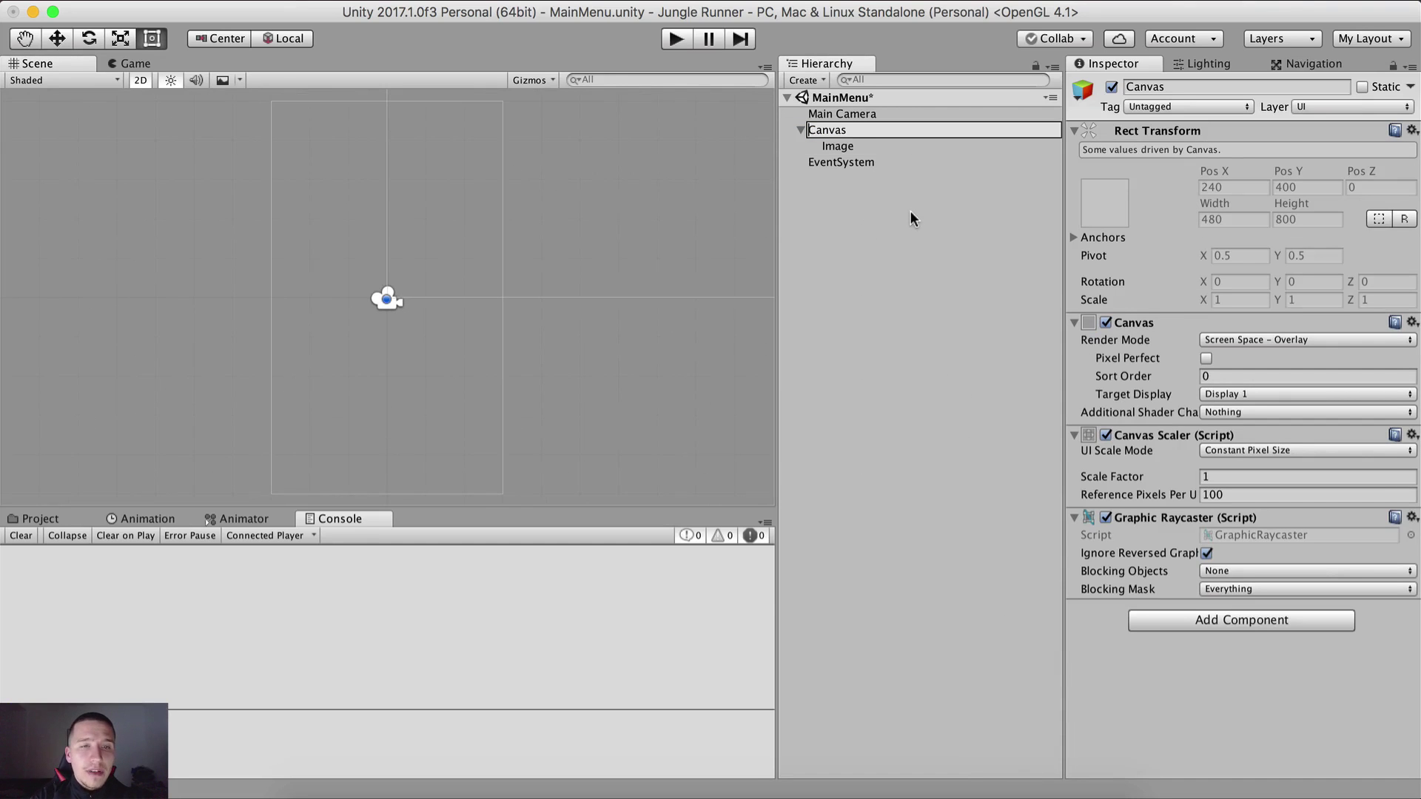
type("UI Canvas")
key("Return")
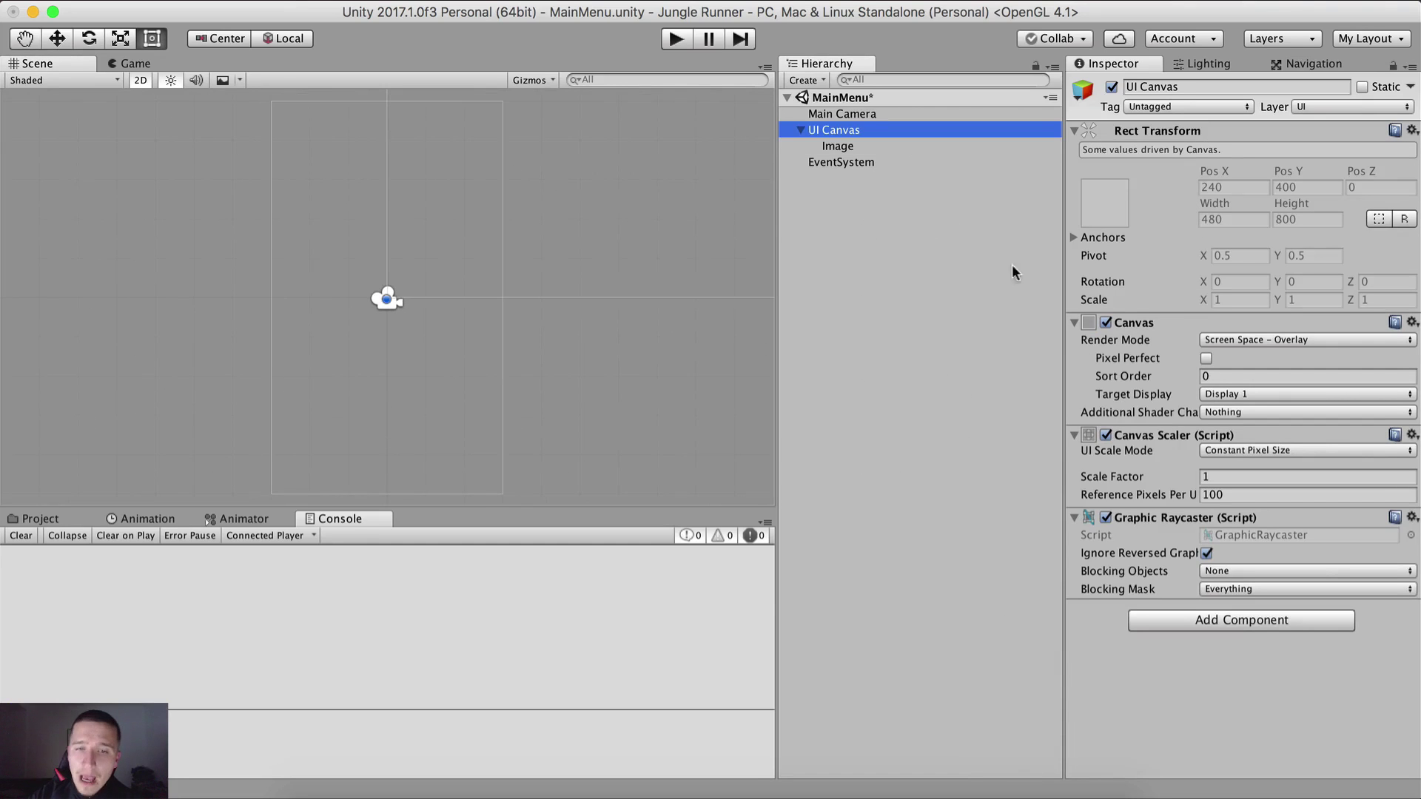
left_click(1218, 340)
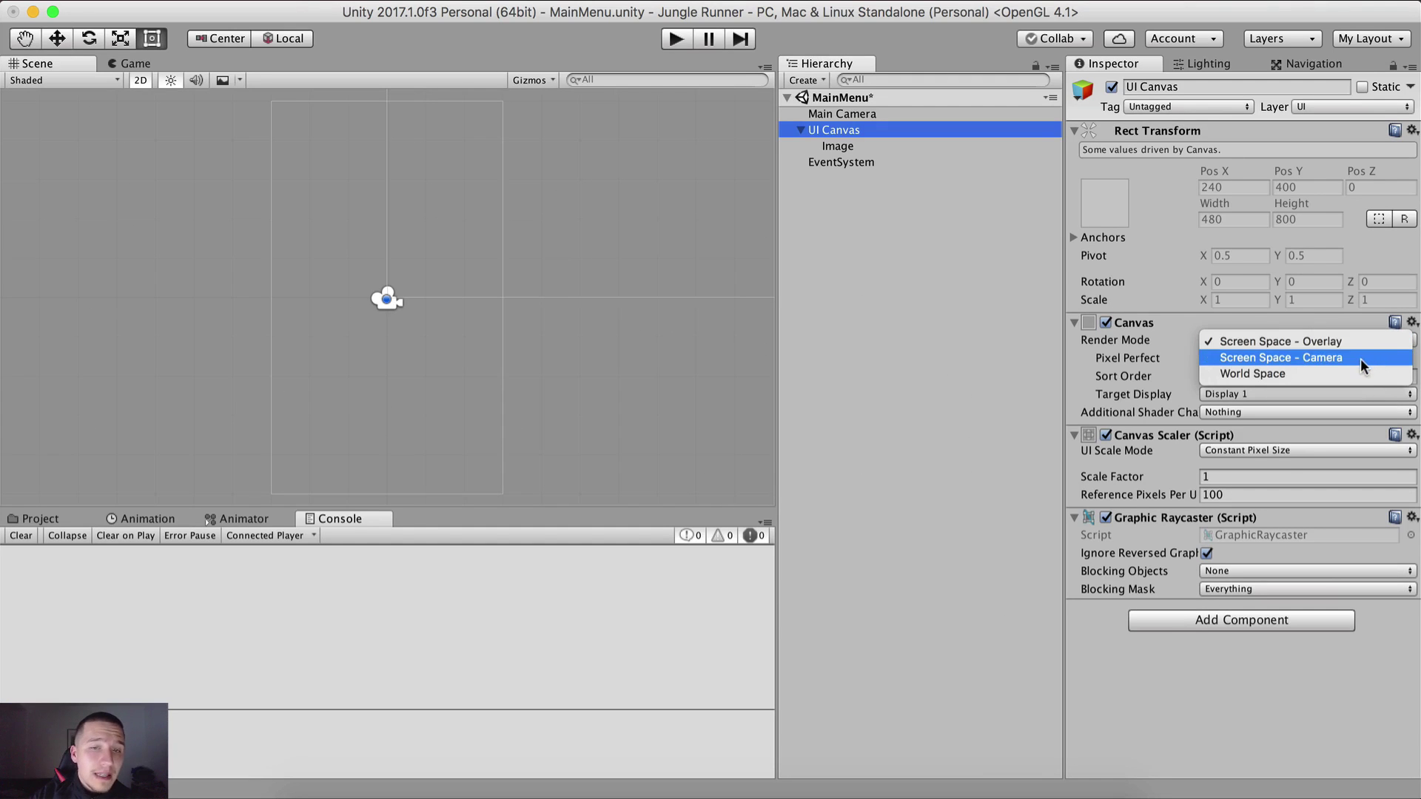
left_click(1269, 357)
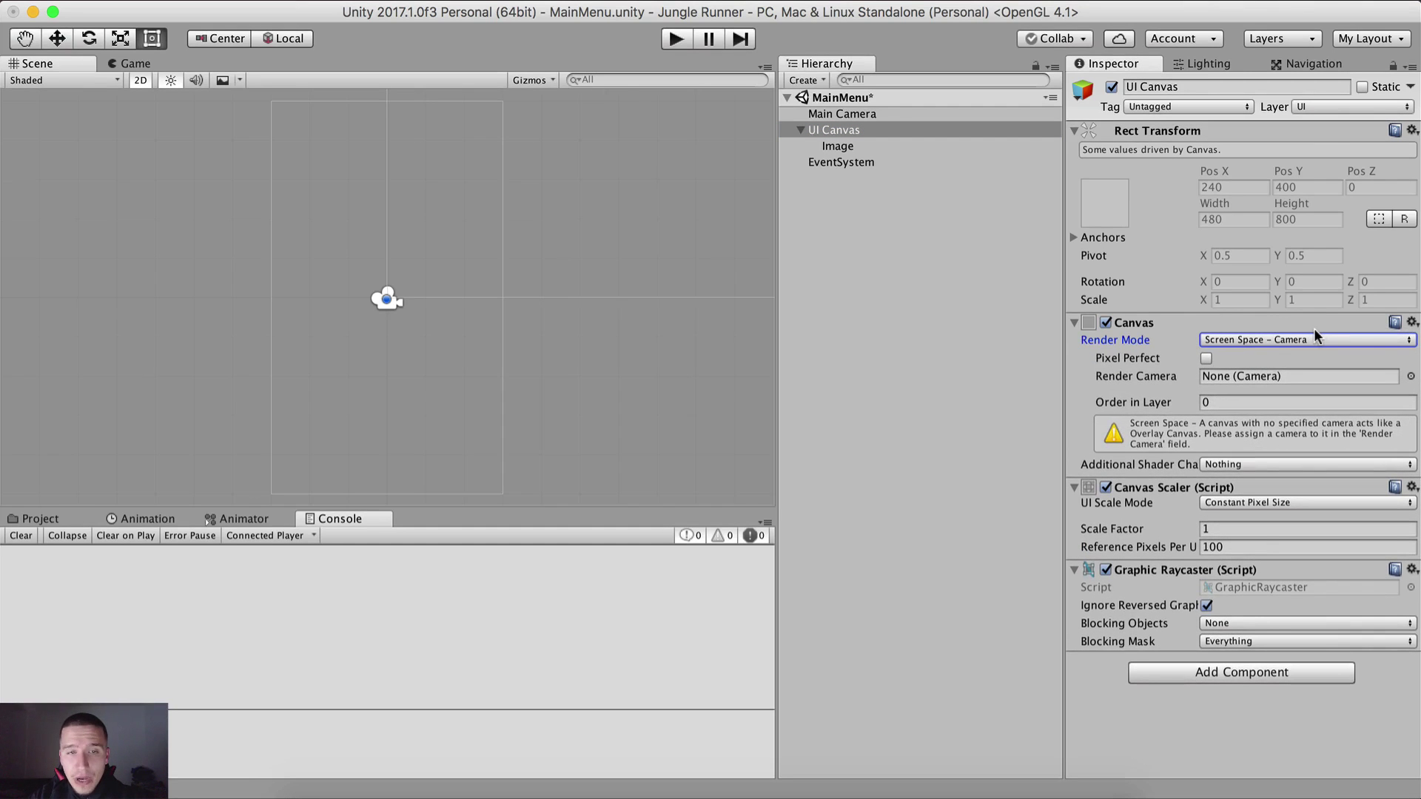
Move the Main Camera below EventSystem in the MainMenu scene hierarchy and frame it in the Scene view.
left_click_drag(842, 114, 932, 326)
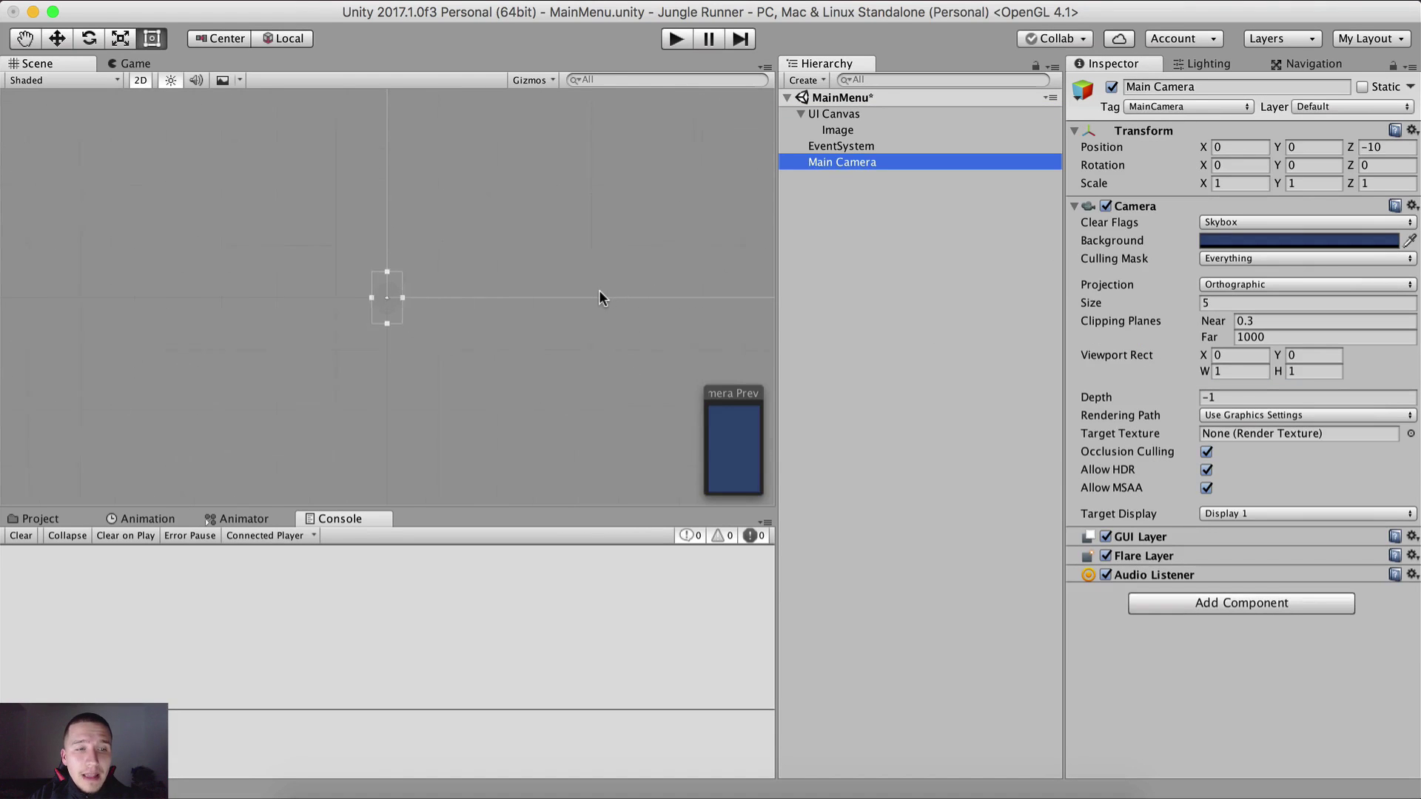
key("f")
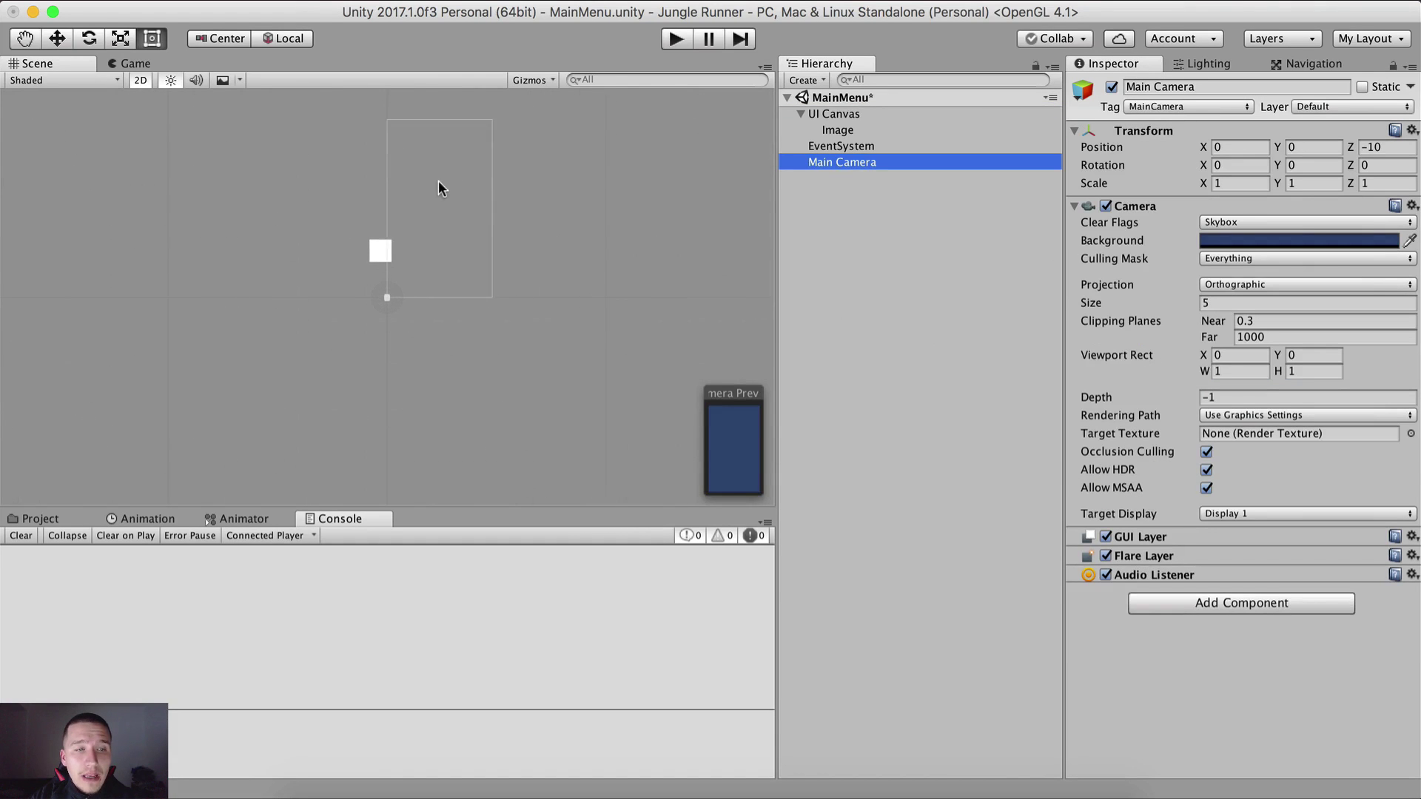
scroll(429, 171, "up", 5)
key("f")
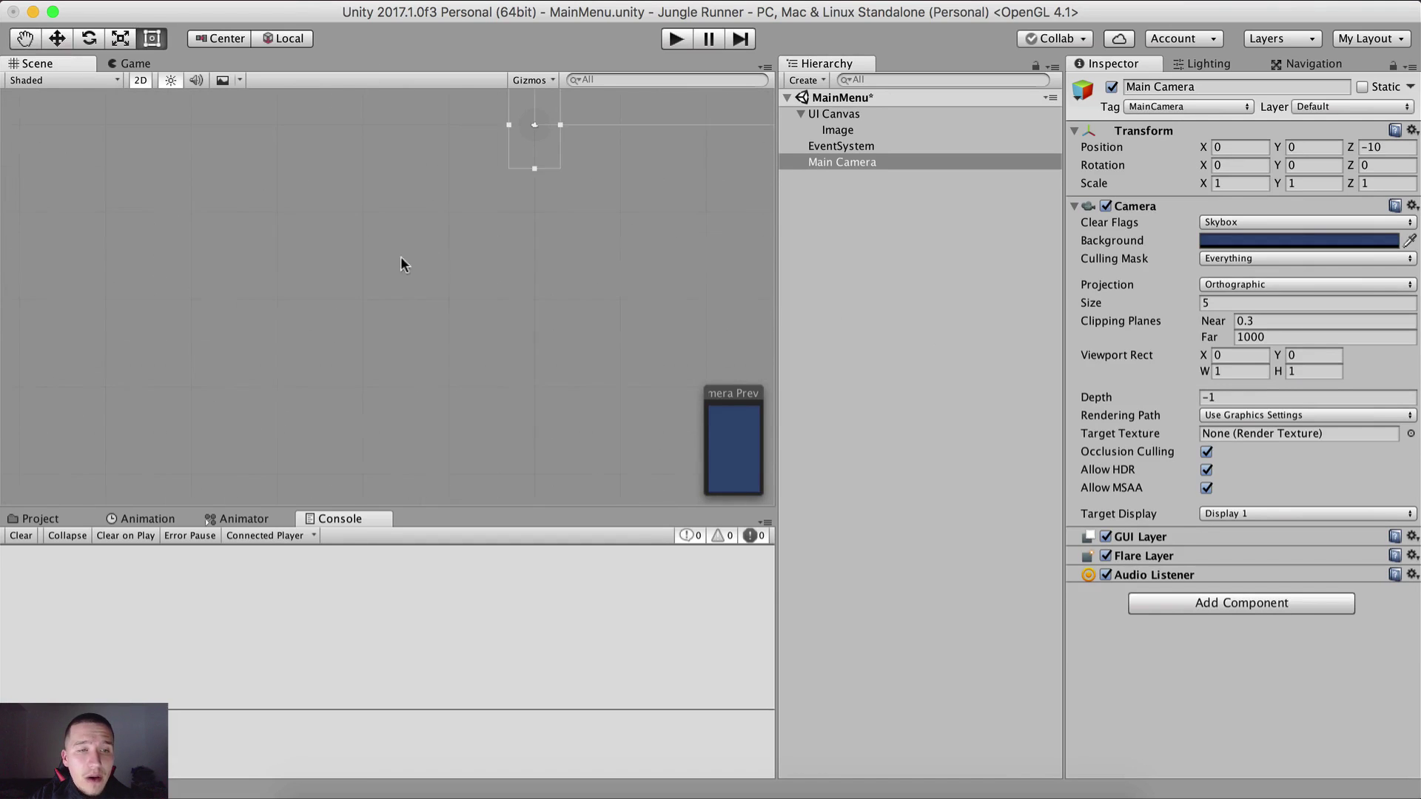
scroll(362, 333, "up", 3)
Assign the Main Camera as the Render Camera of the UI Canvas.
left_click(844, 114)
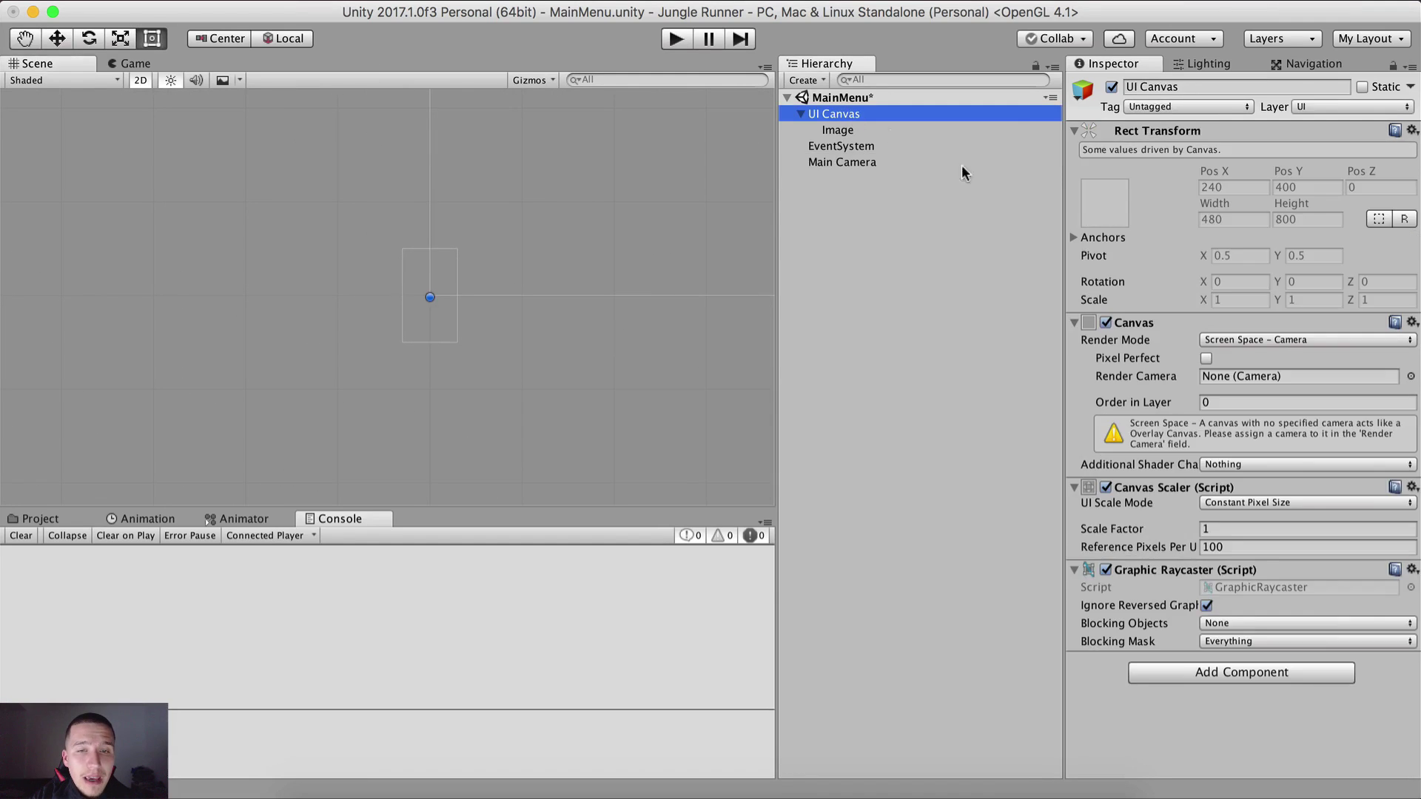
left_click_drag(819, 162, 1221, 377)
middle_click_drag(342, 319, 310, 304)
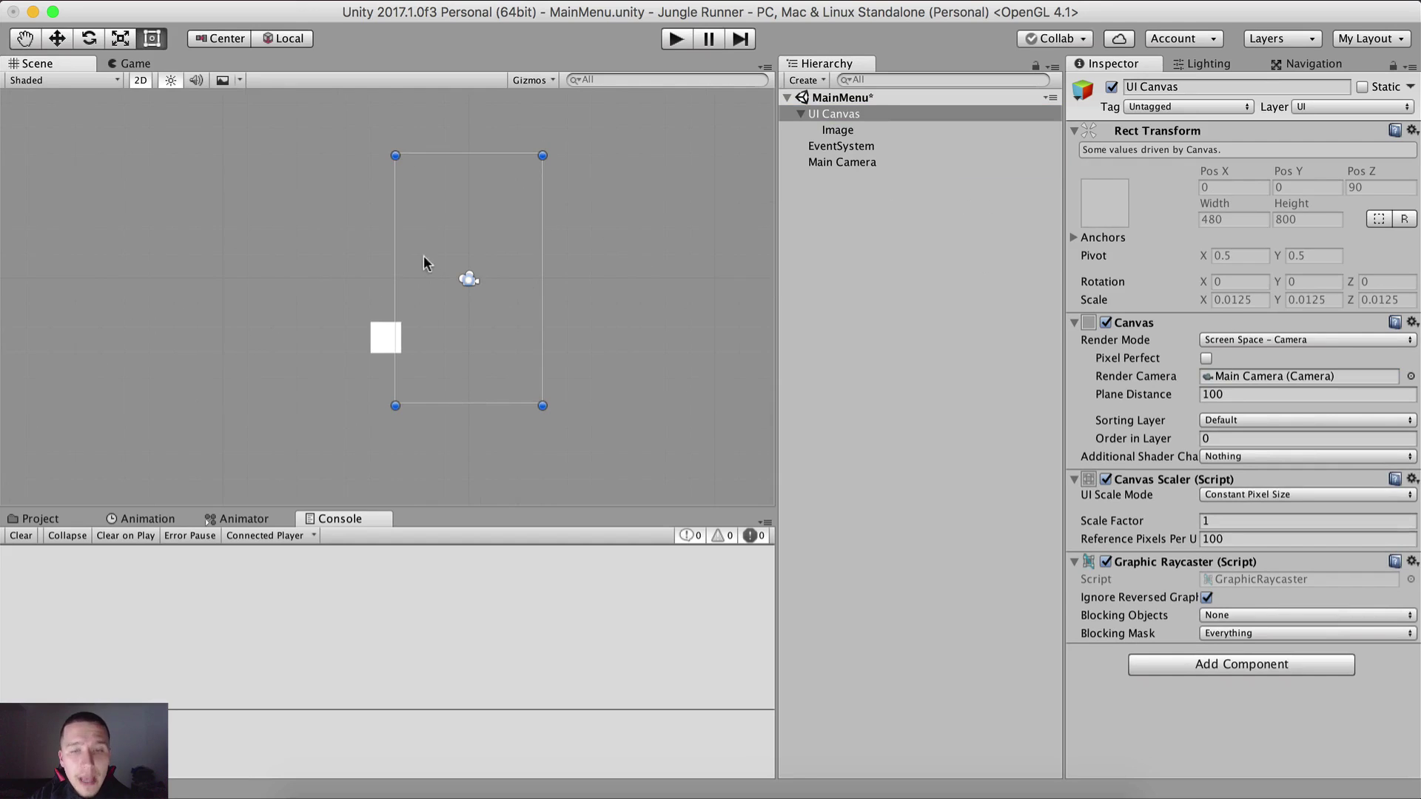
left_click(1250, 340)
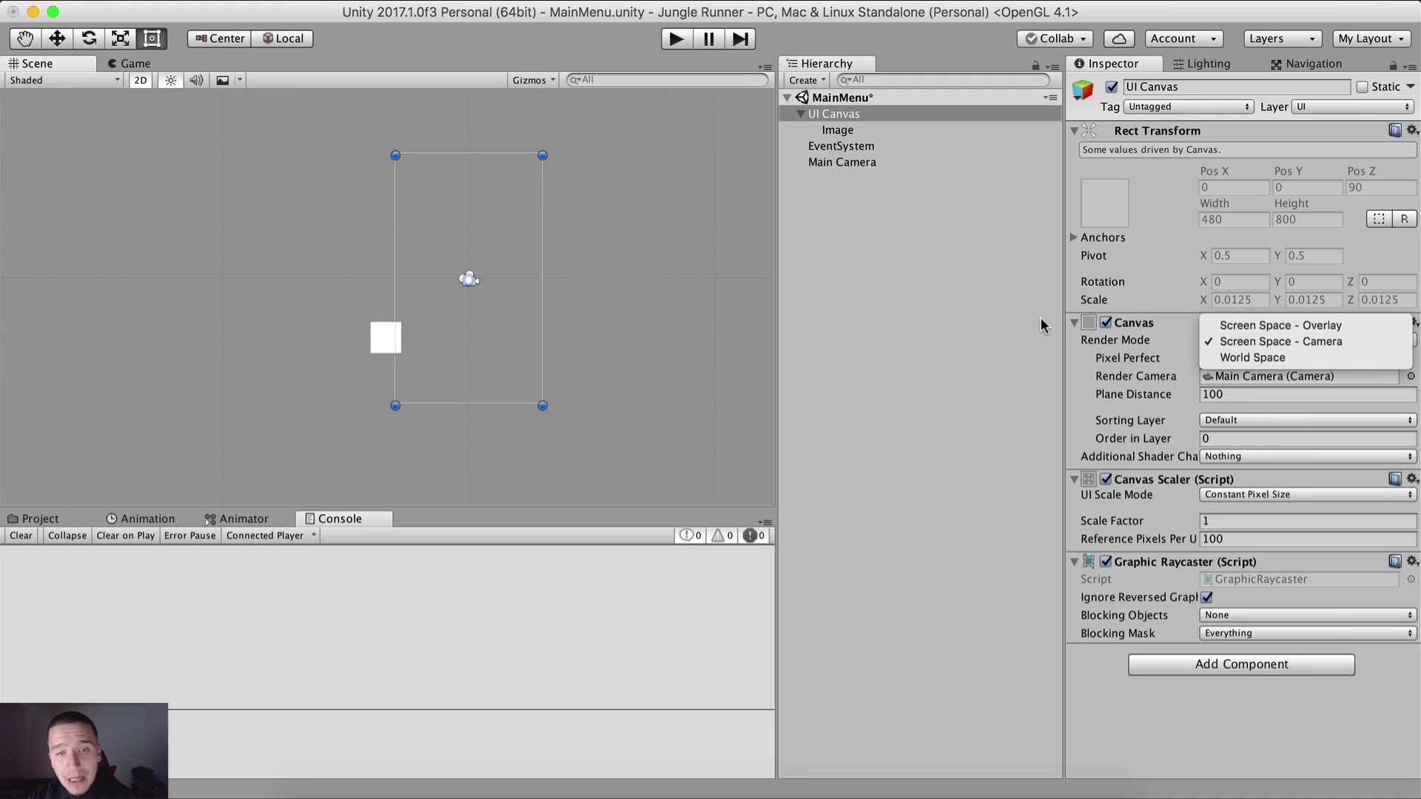
left_click(909, 340)
left_click(1277, 342)
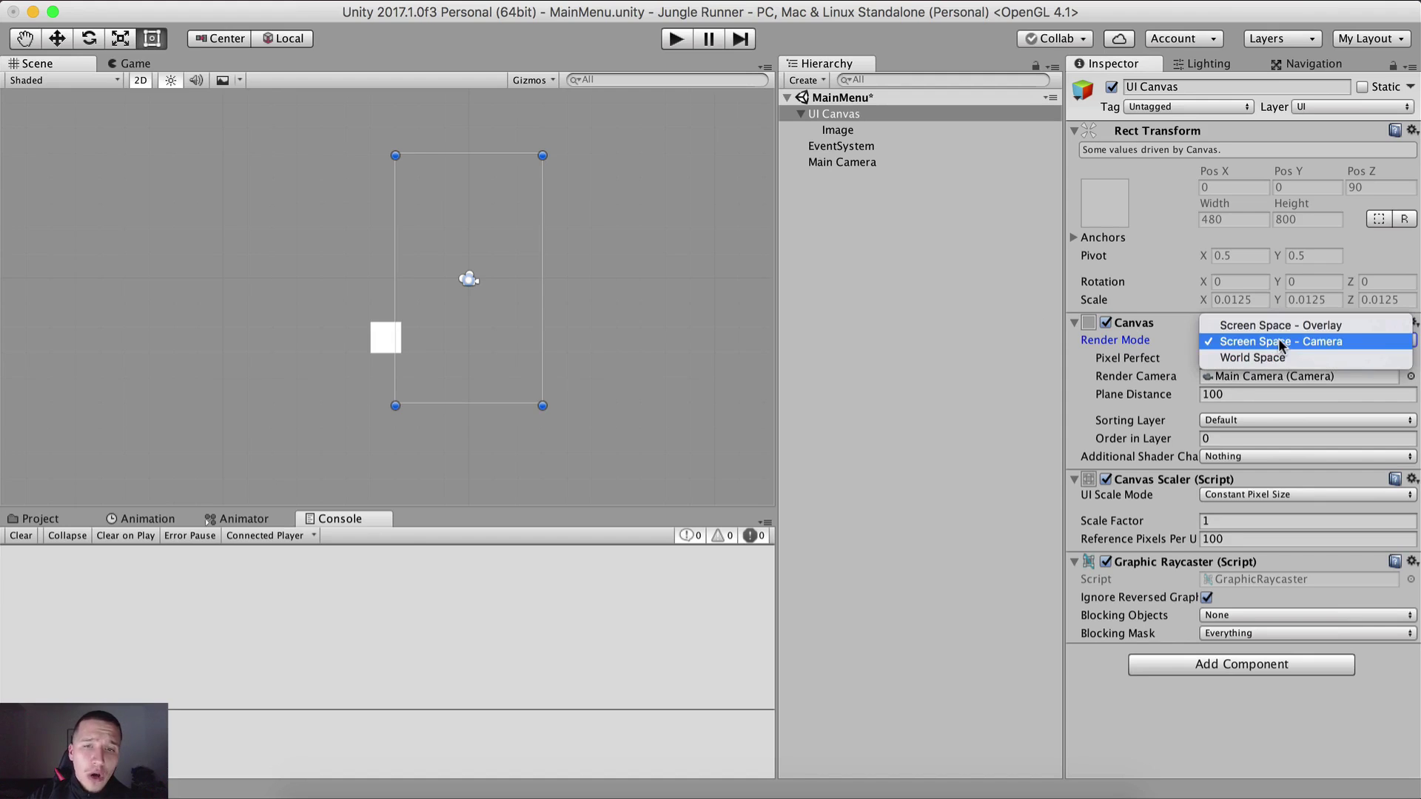
left_click(1297, 341)
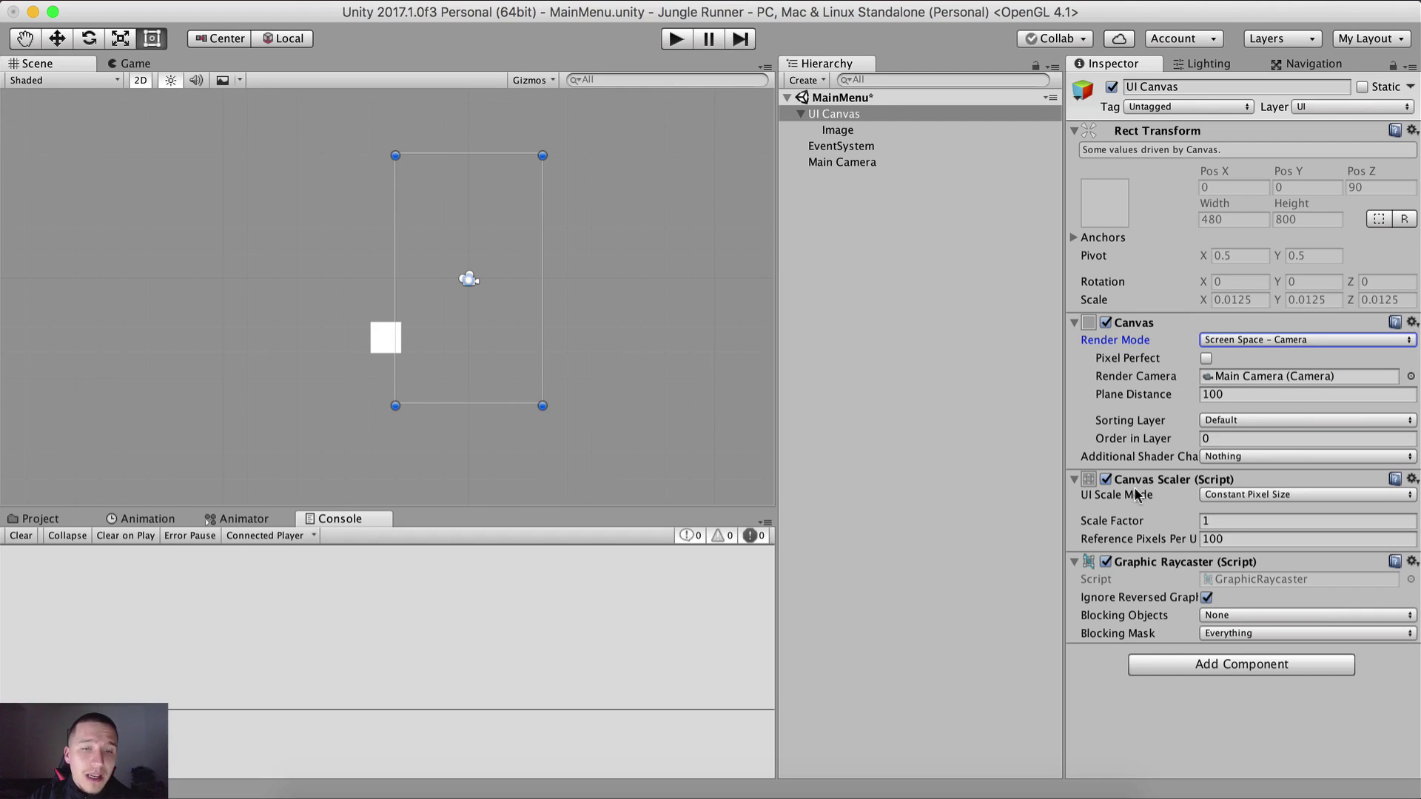
Set the UI Canvas's Canvas Scaler to Scale With Screen Size with a 480 x 800 reference resolution and a Match of 0.5.
left_click(1213, 494)
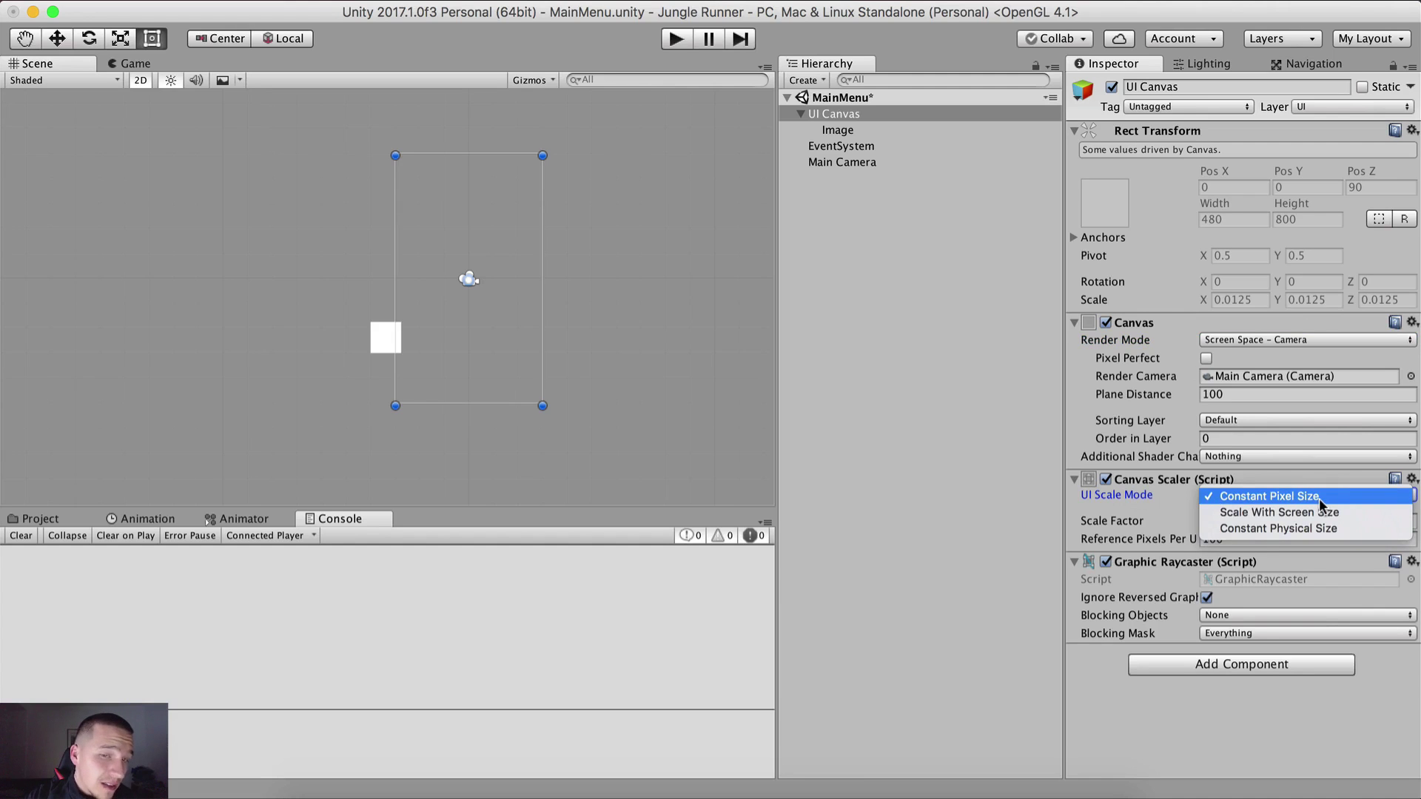
left_click(1256, 512)
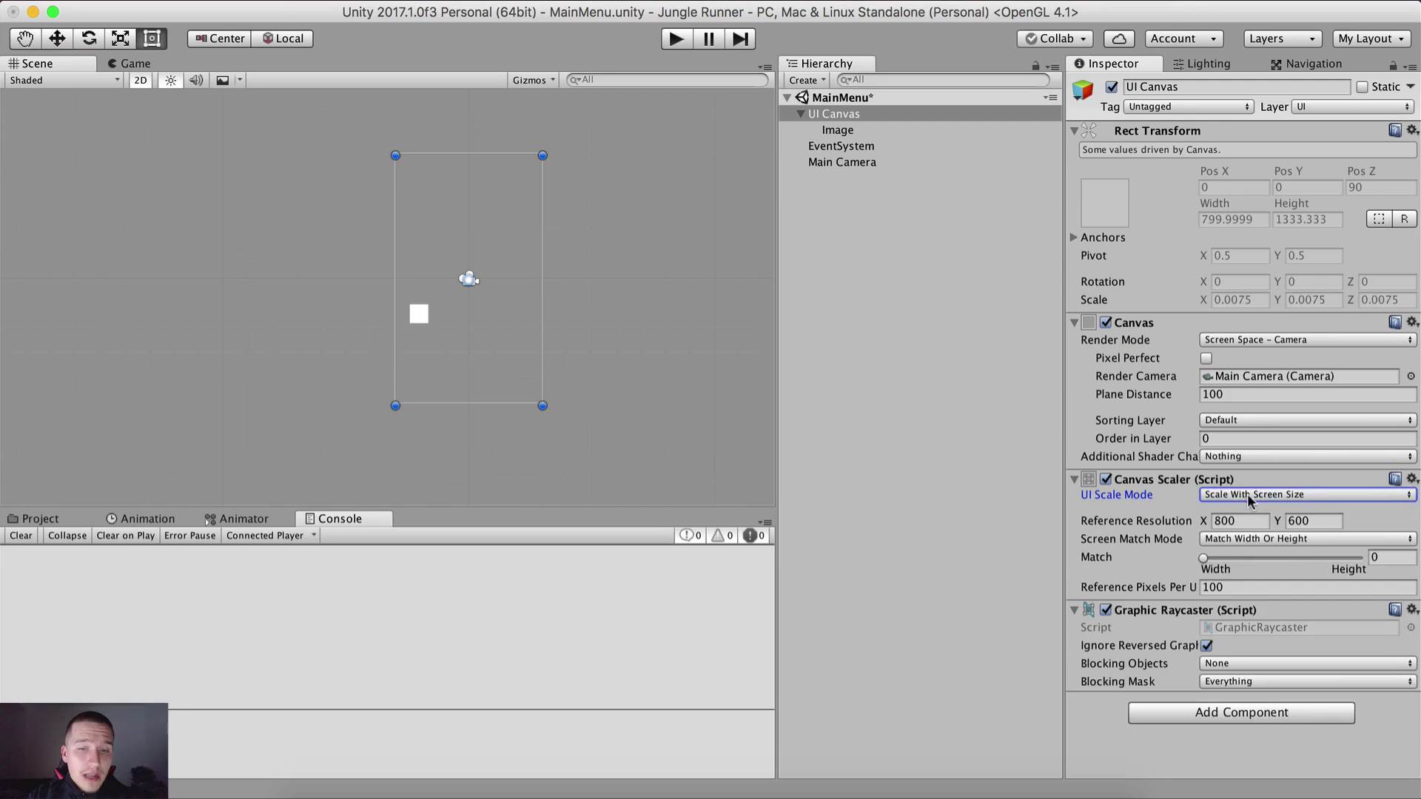
left_click(1244, 519)
type("480")
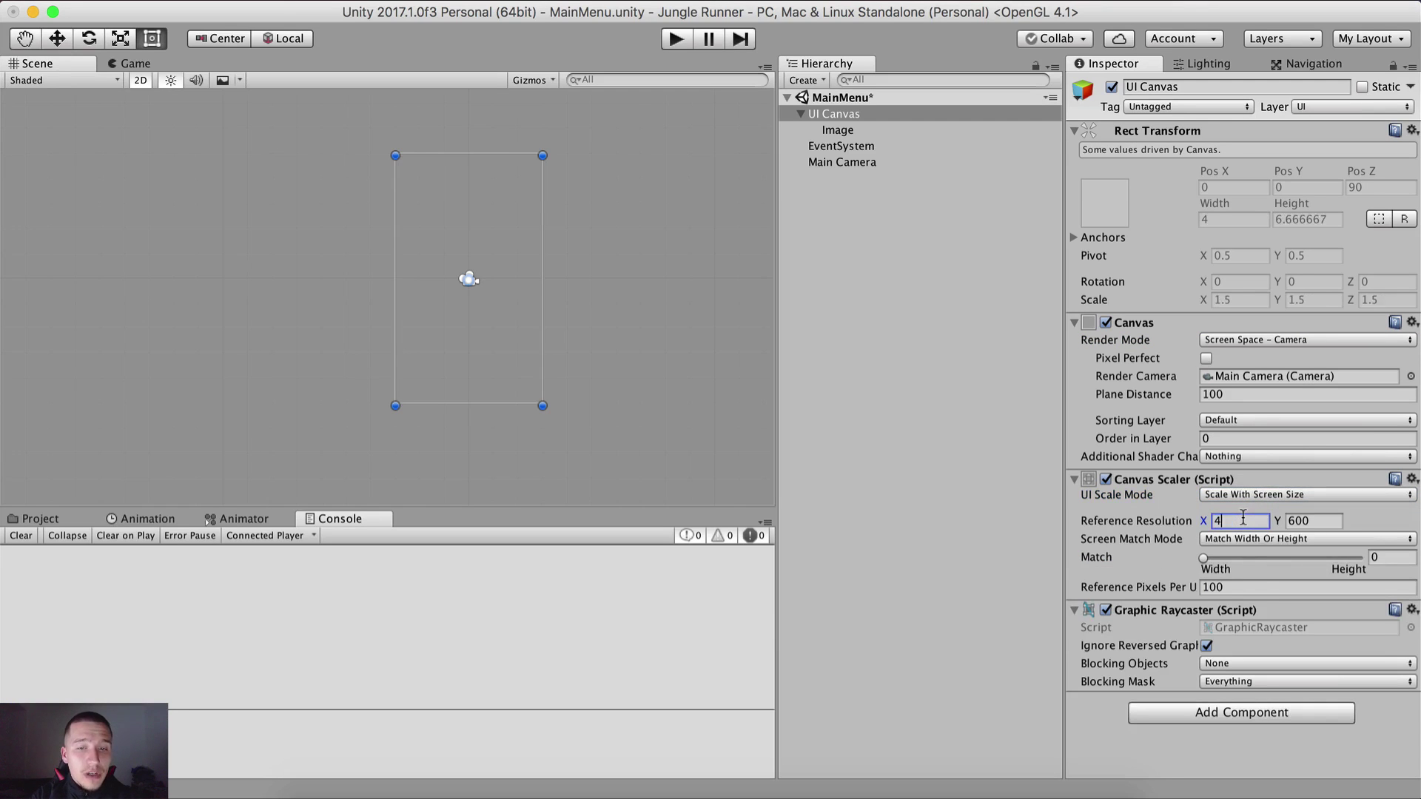
key("Tab")
type("800")
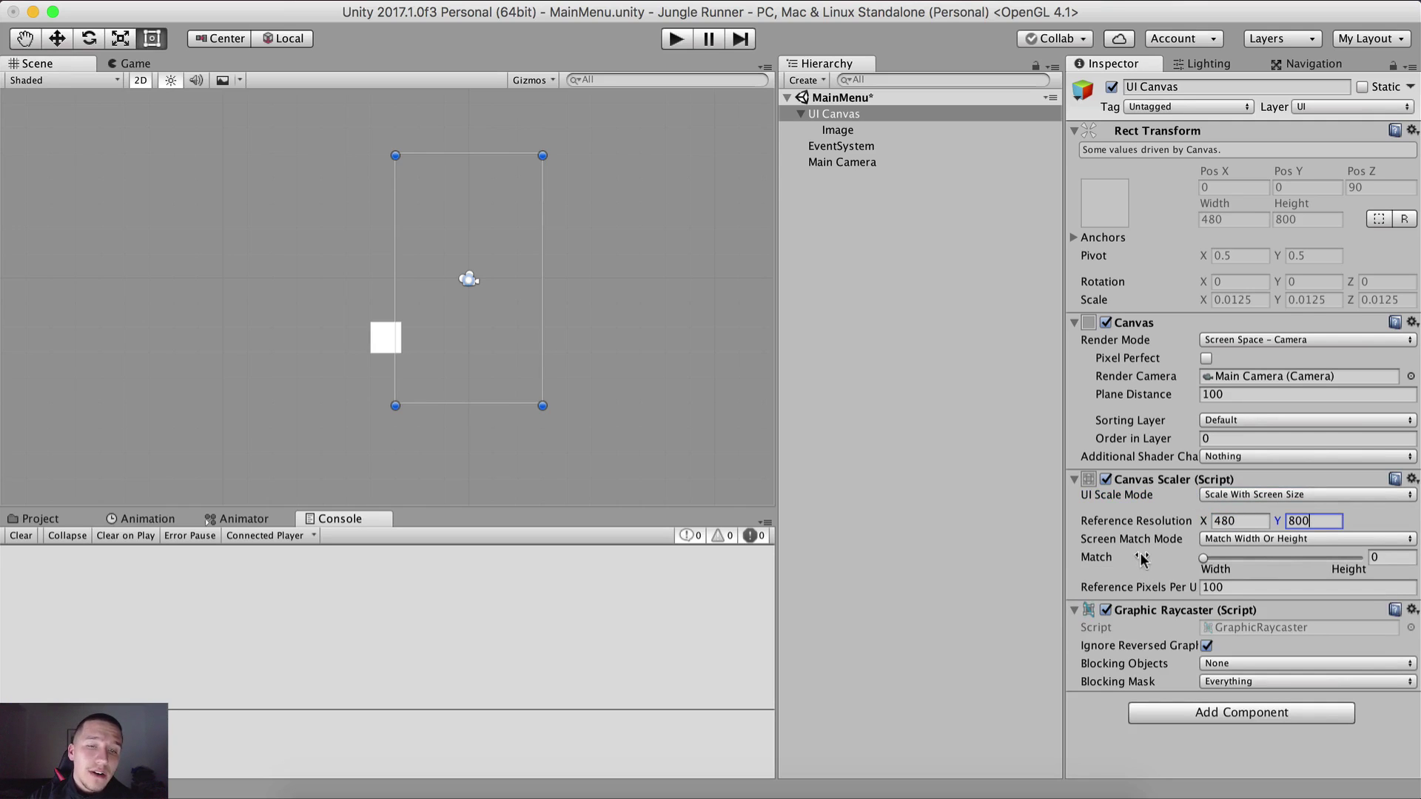
left_click(1391, 556)
type(".5")
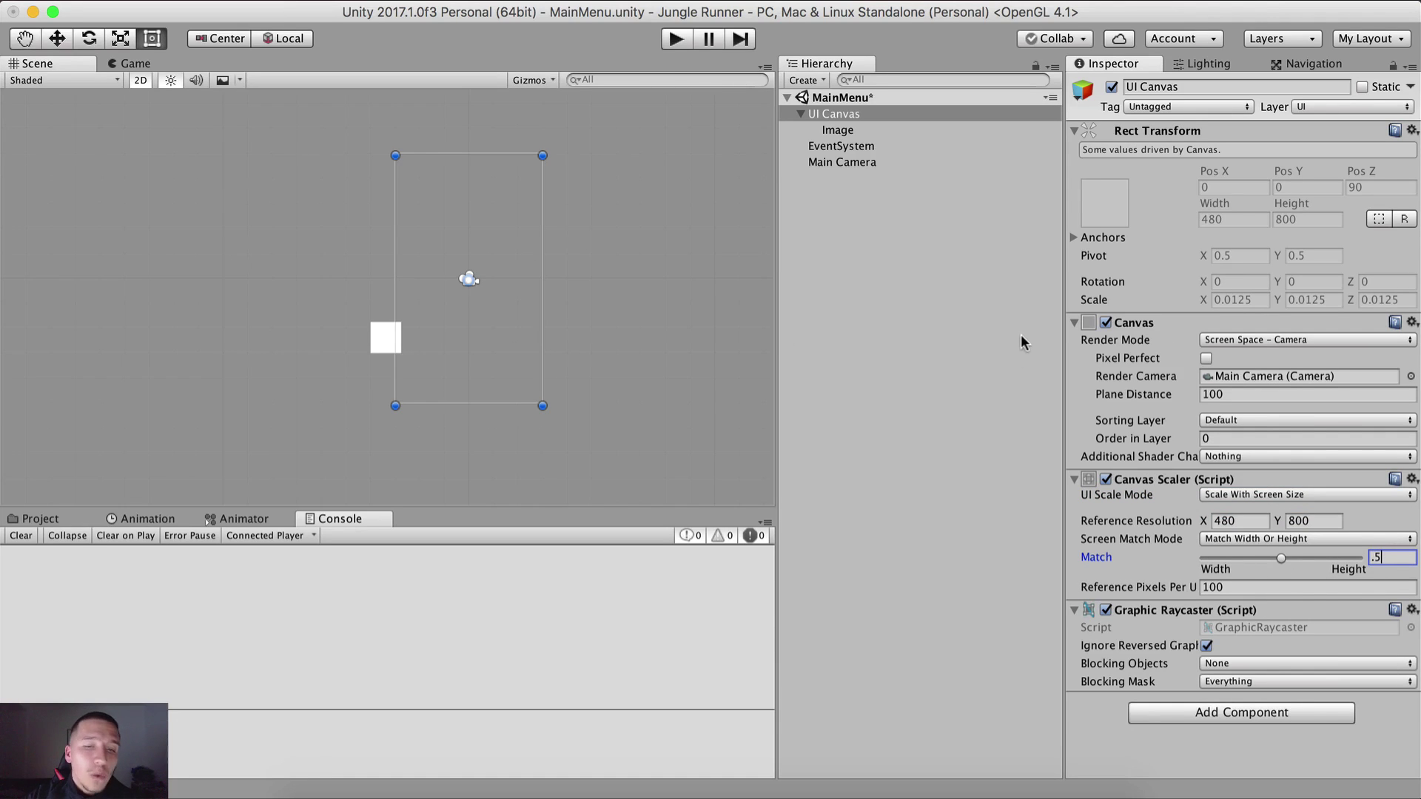
Center the Image on the canvas by setting its Pos X and Pos Y to 0.
left_click(851, 130)
left_click(1251, 162)
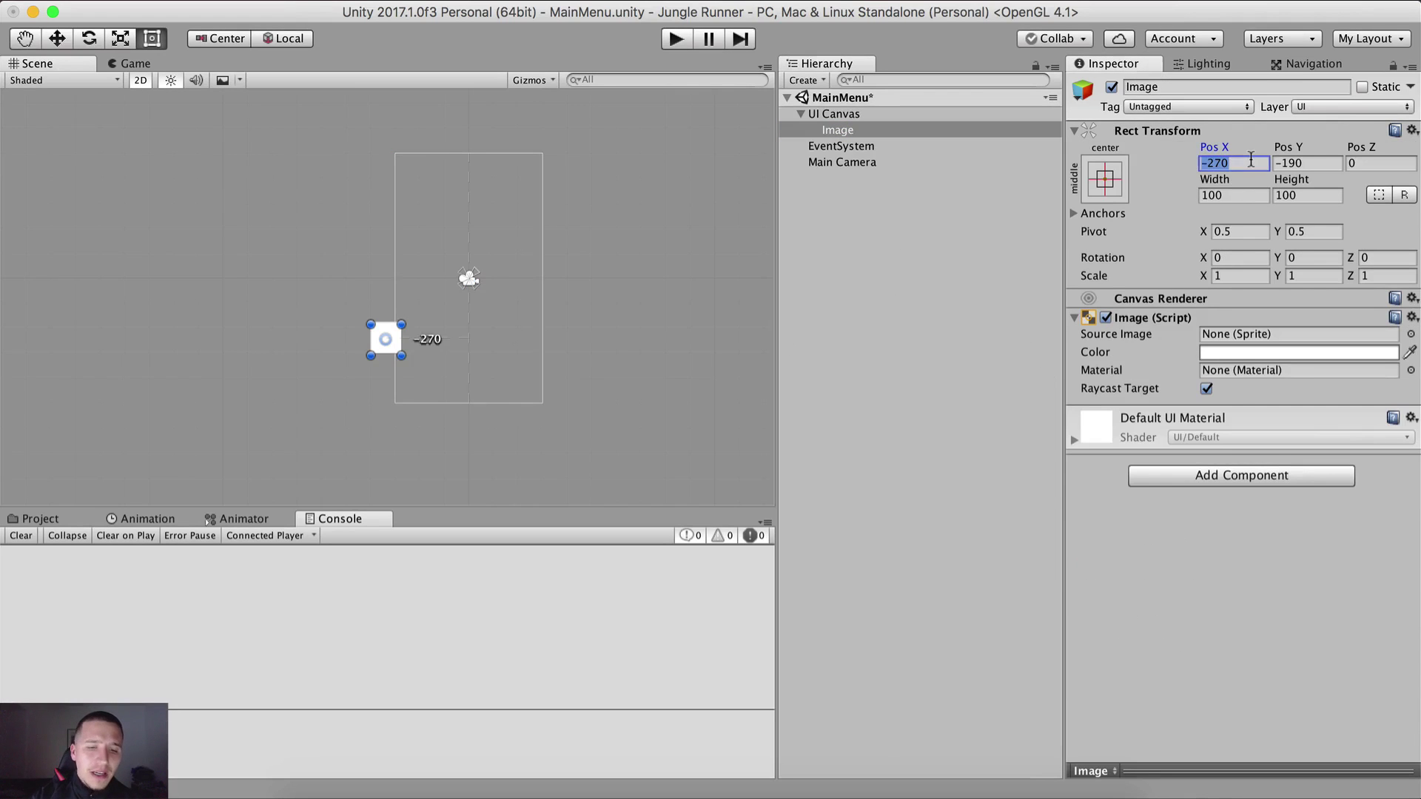
type("0")
key("Tab")
type("0")
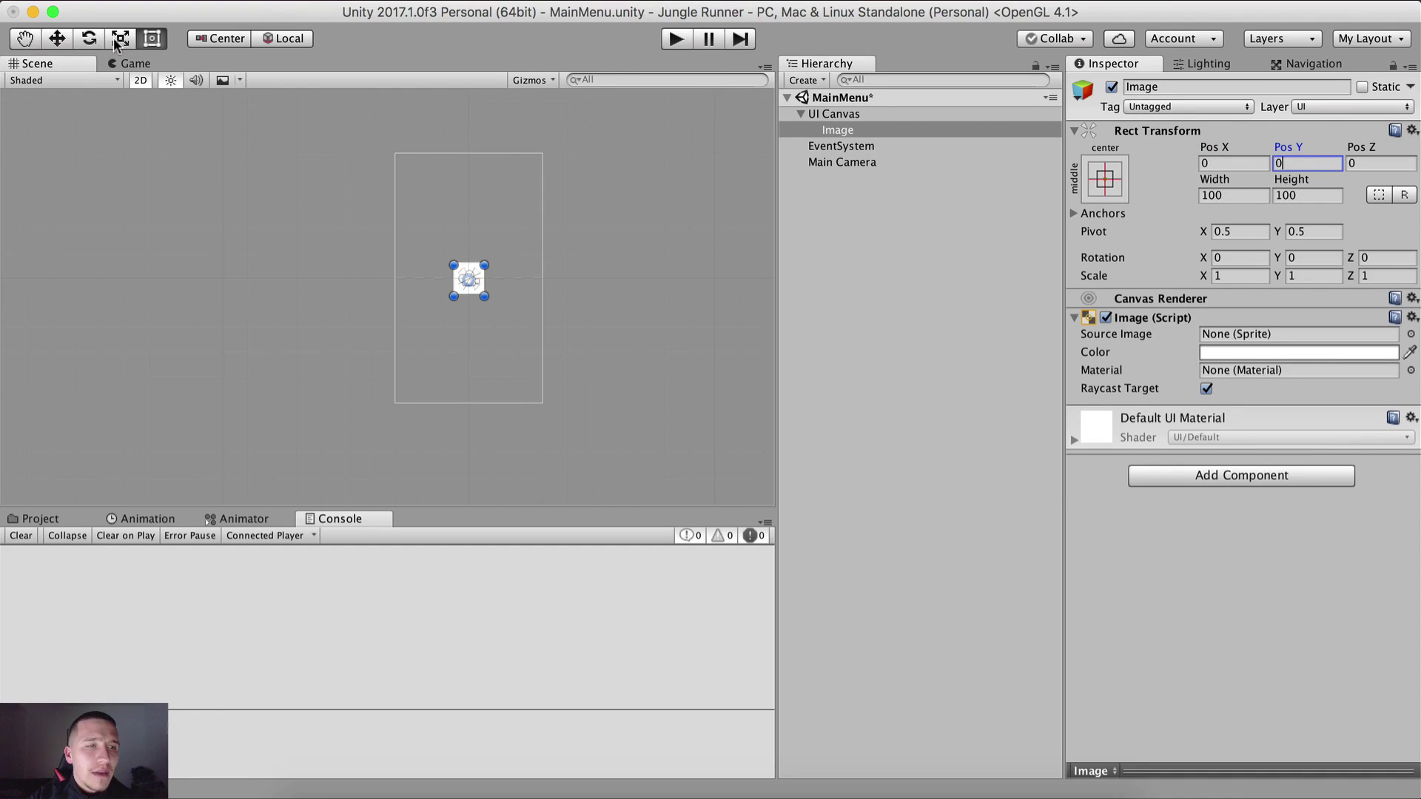
left_click(124, 64)
left_click(52, 64)
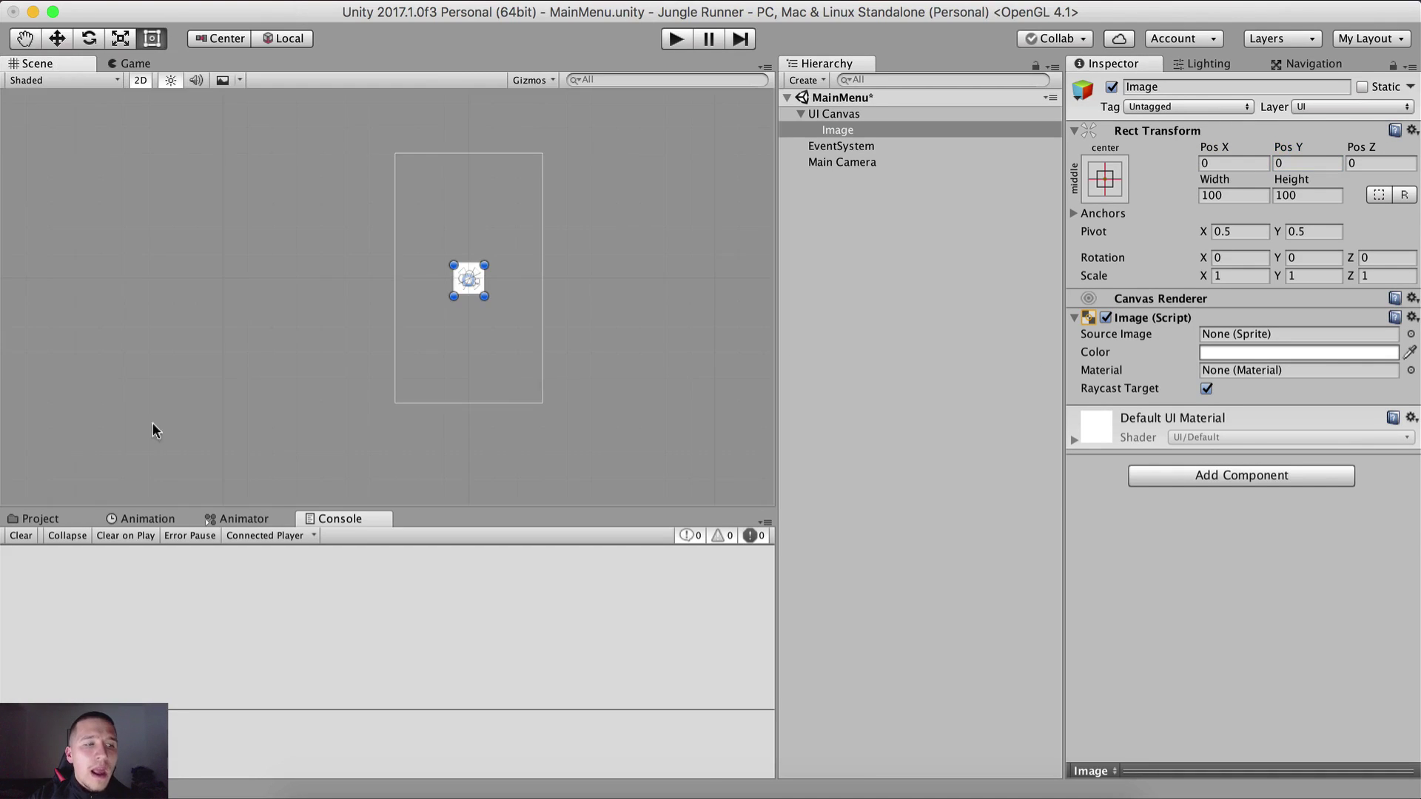
Assign the Background sprite from the Backgrounds And Buttons folder as the Image's Source Image.
left_click(43, 521)
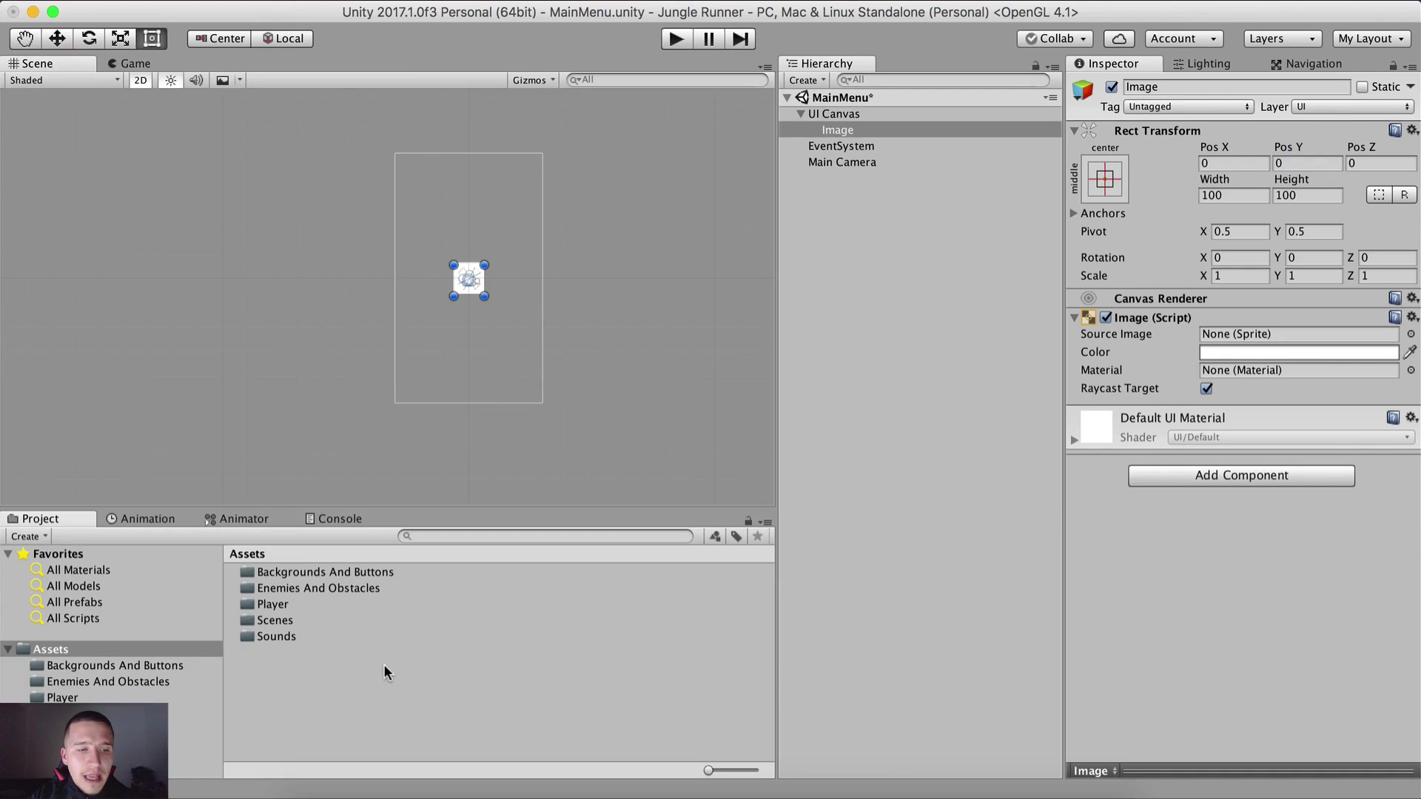
double_click(317, 571)
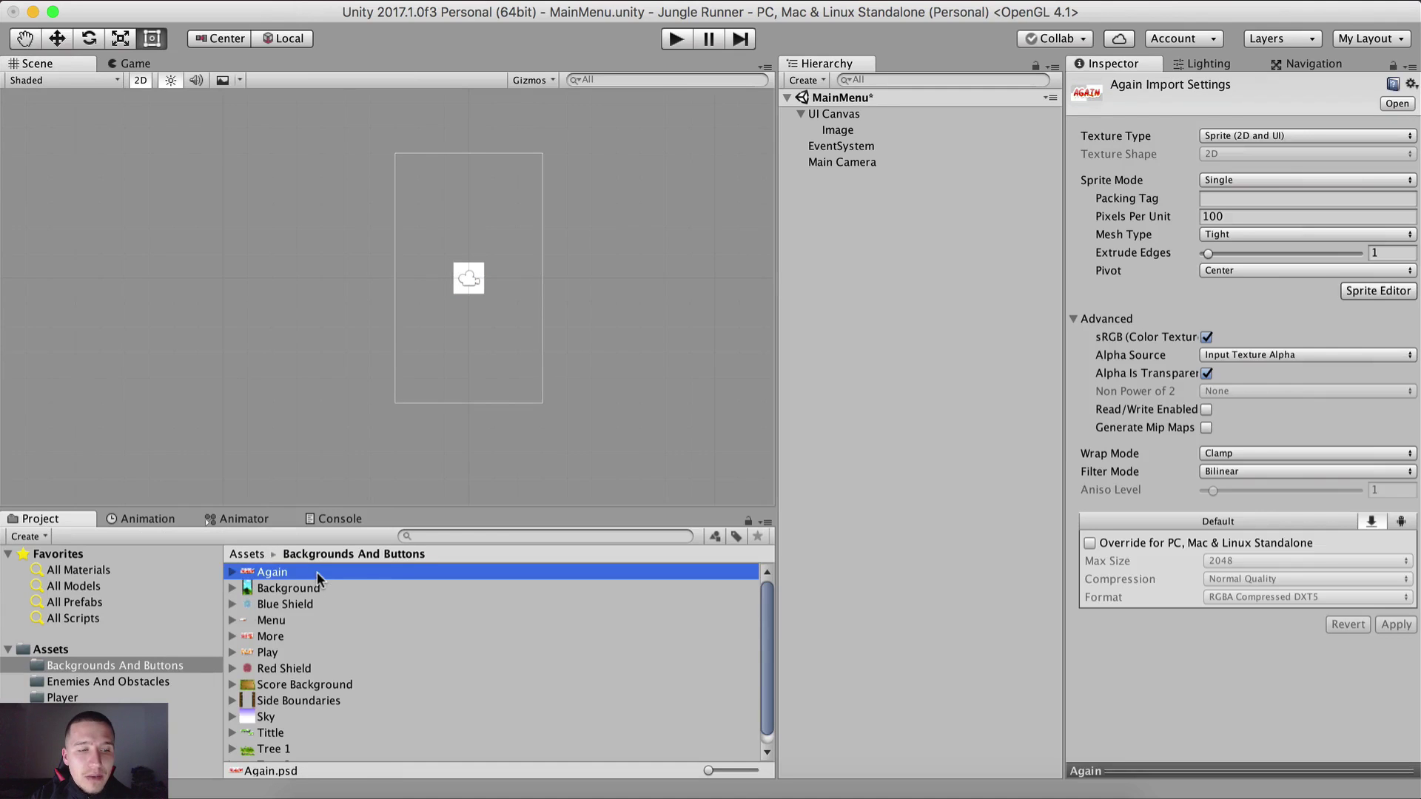
left_click(365, 603)
left_click(336, 586)
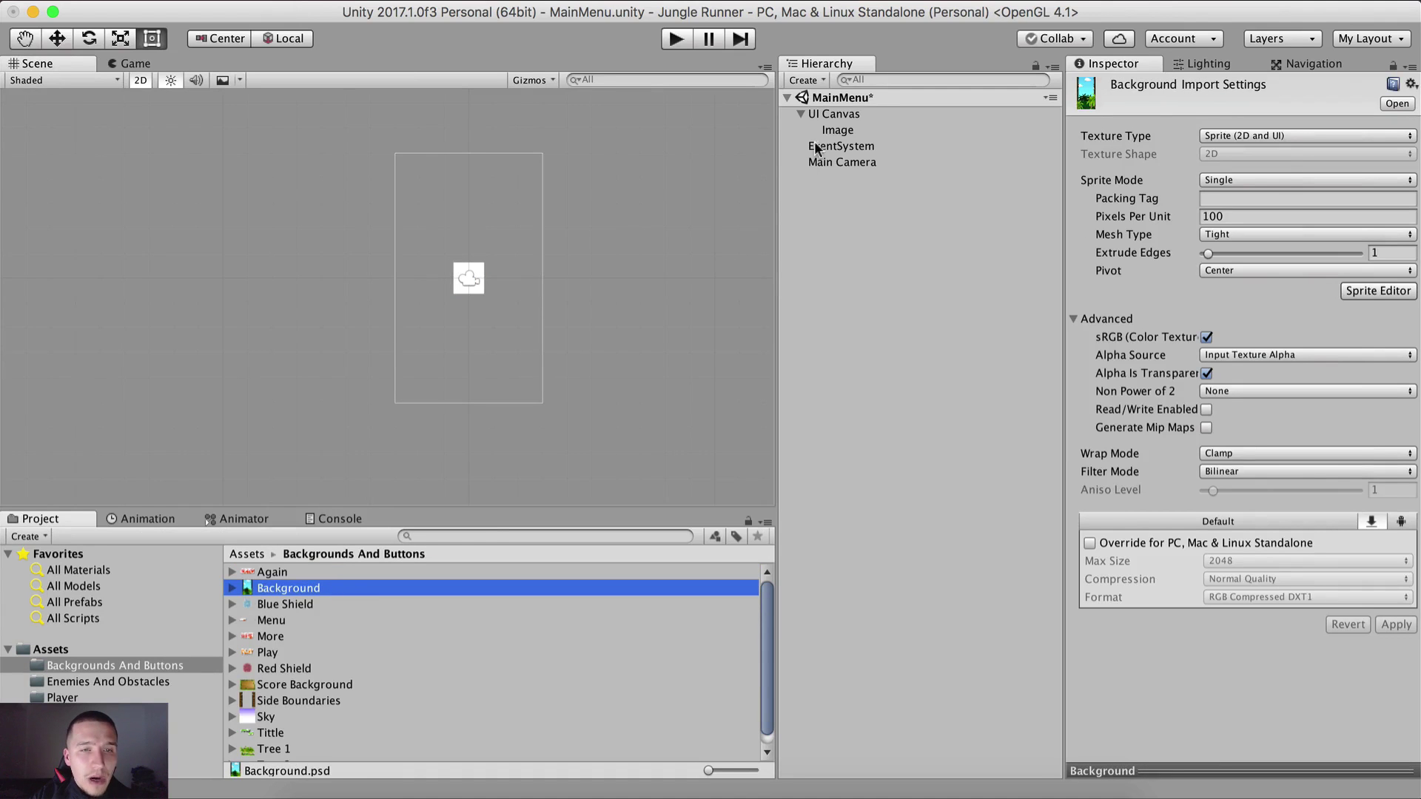
left_click(848, 164)
left_click(844, 130)
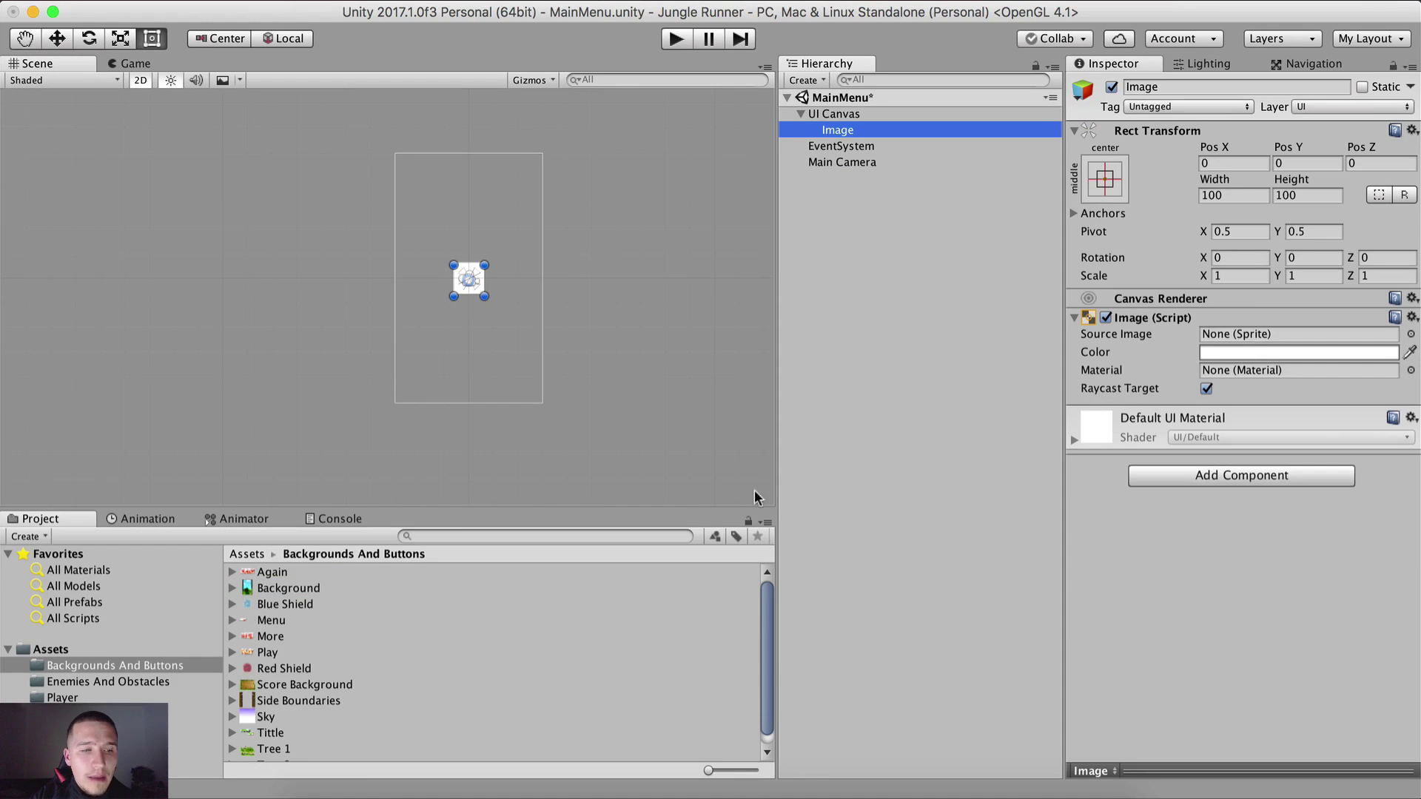
left_click_drag(253, 590, 1266, 335)
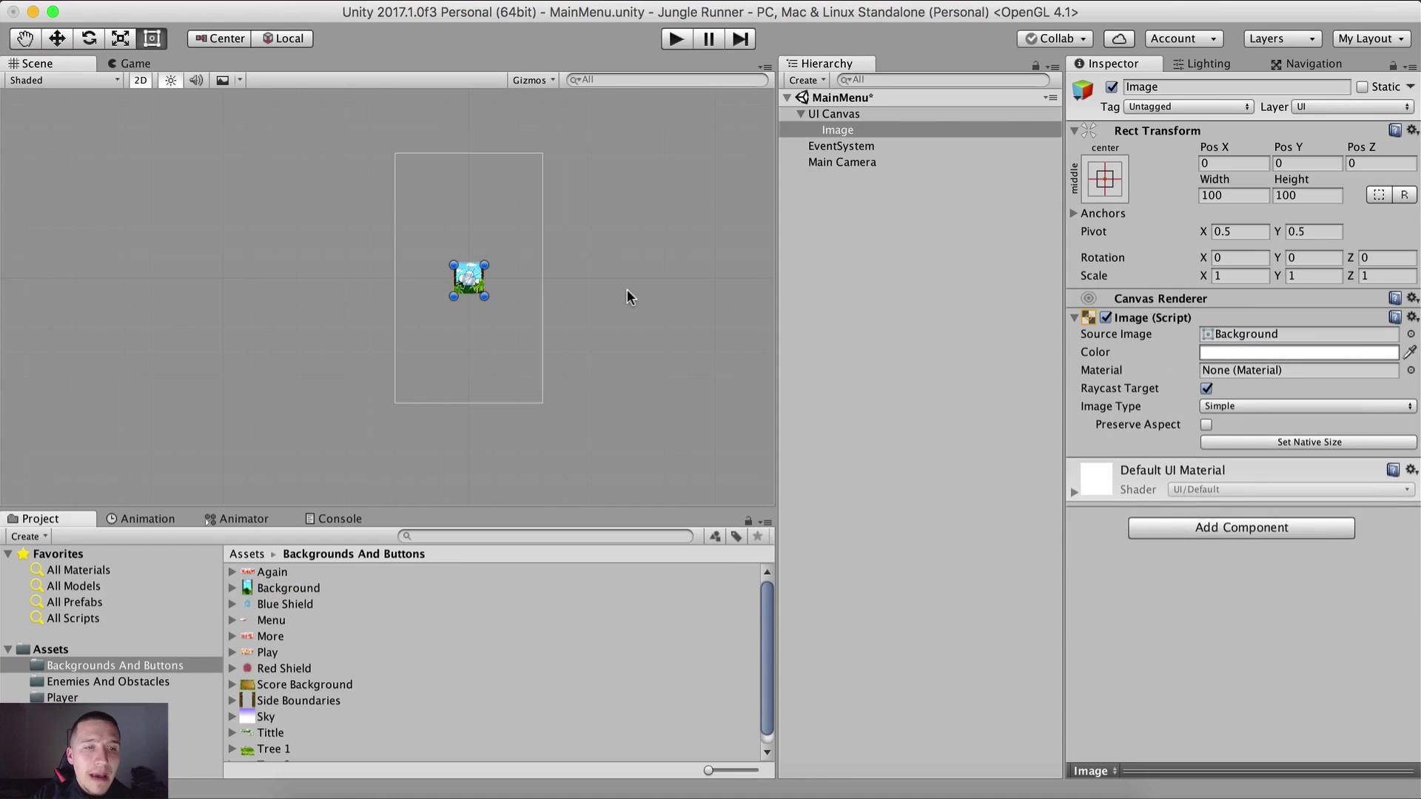
scroll(487, 317, "up", 3)
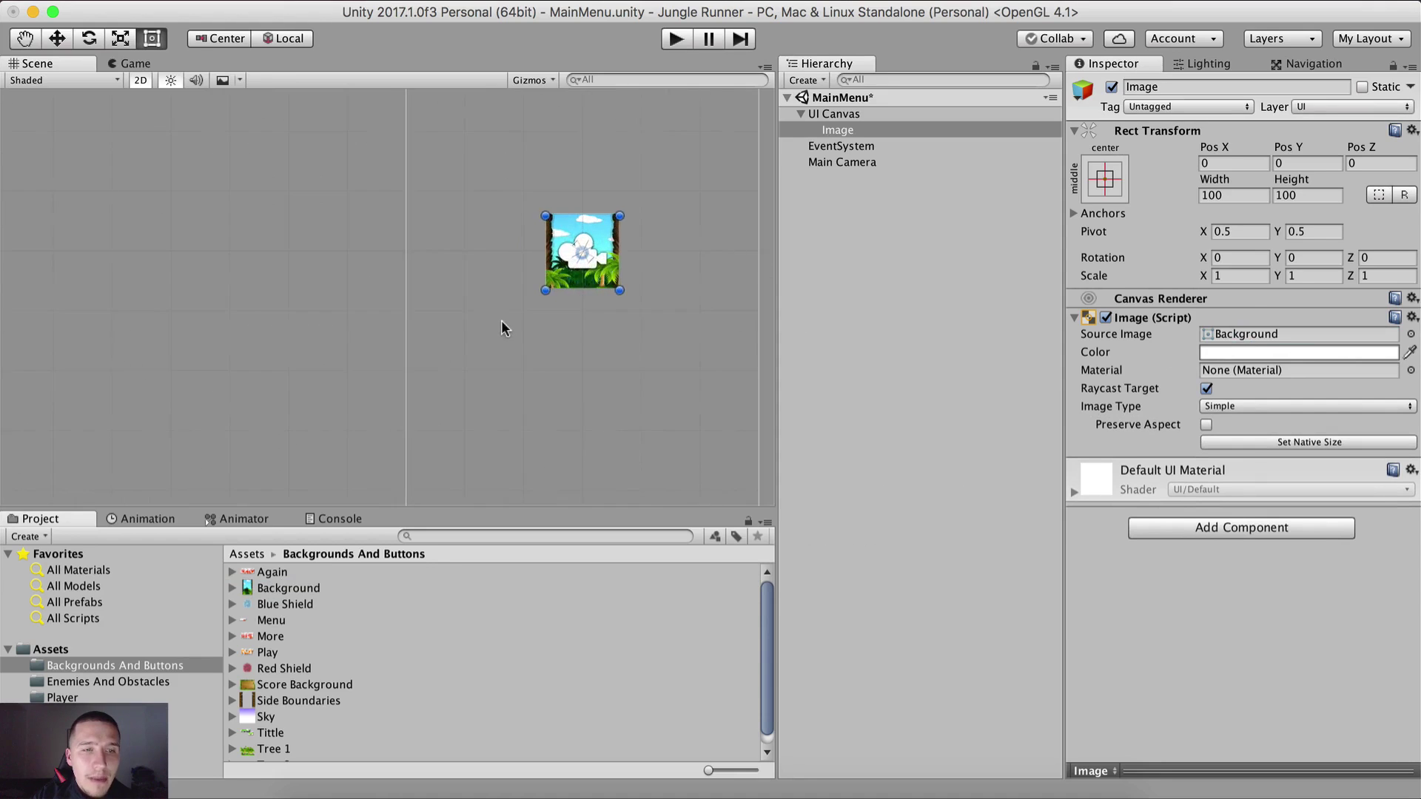
scroll(511, 319, "down", 1)
Rename the Image object as Background Image.
left_click(849, 132)
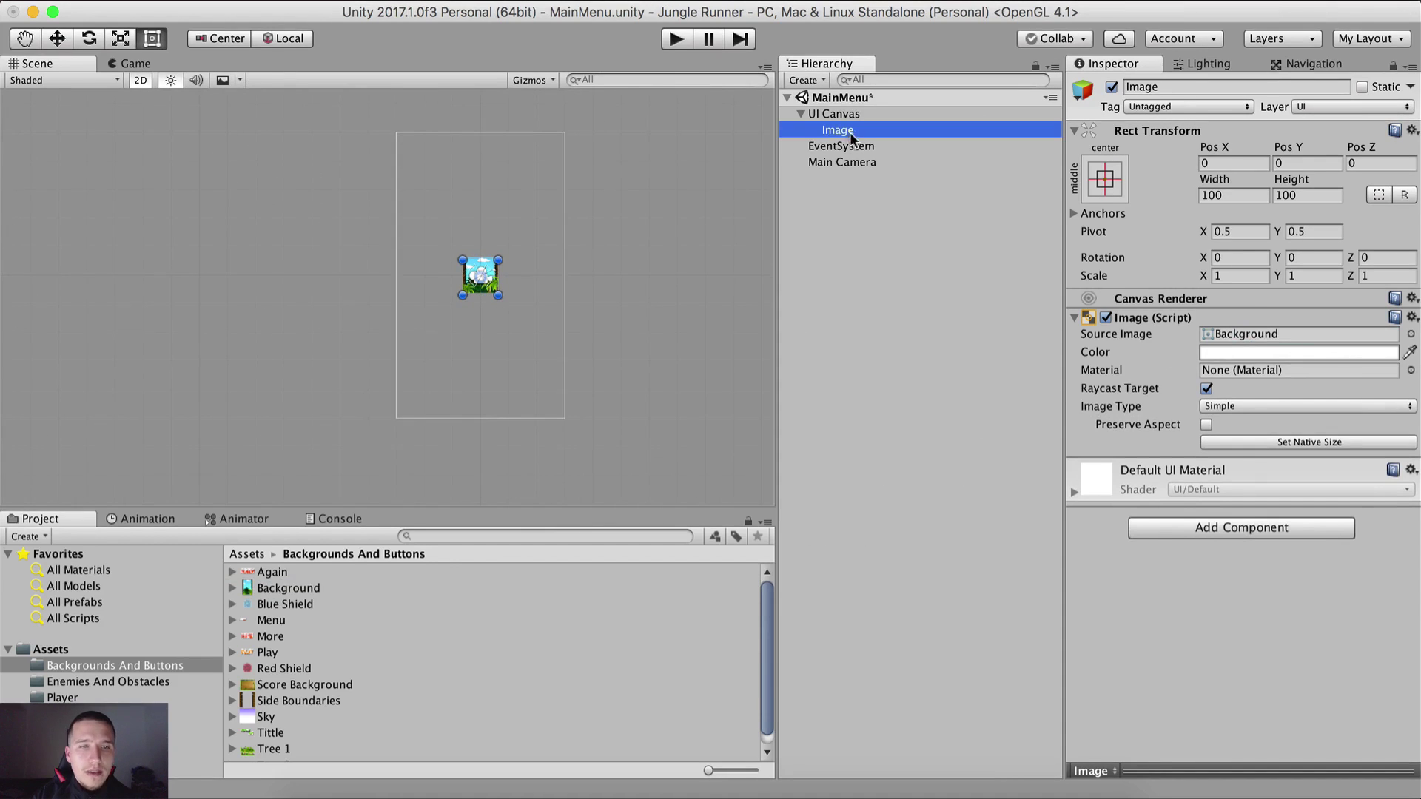
key("Return")
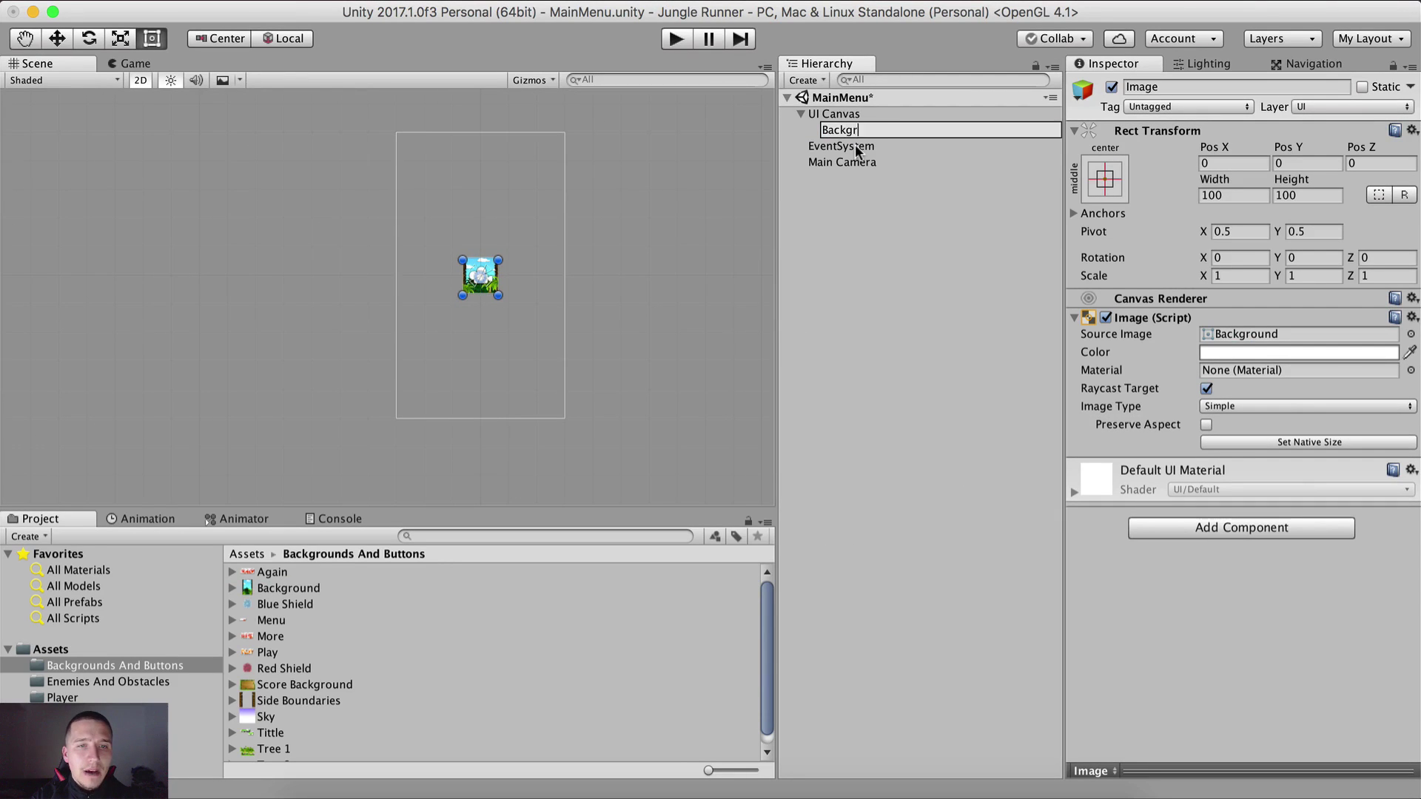
type("Background Image")
key("Return")
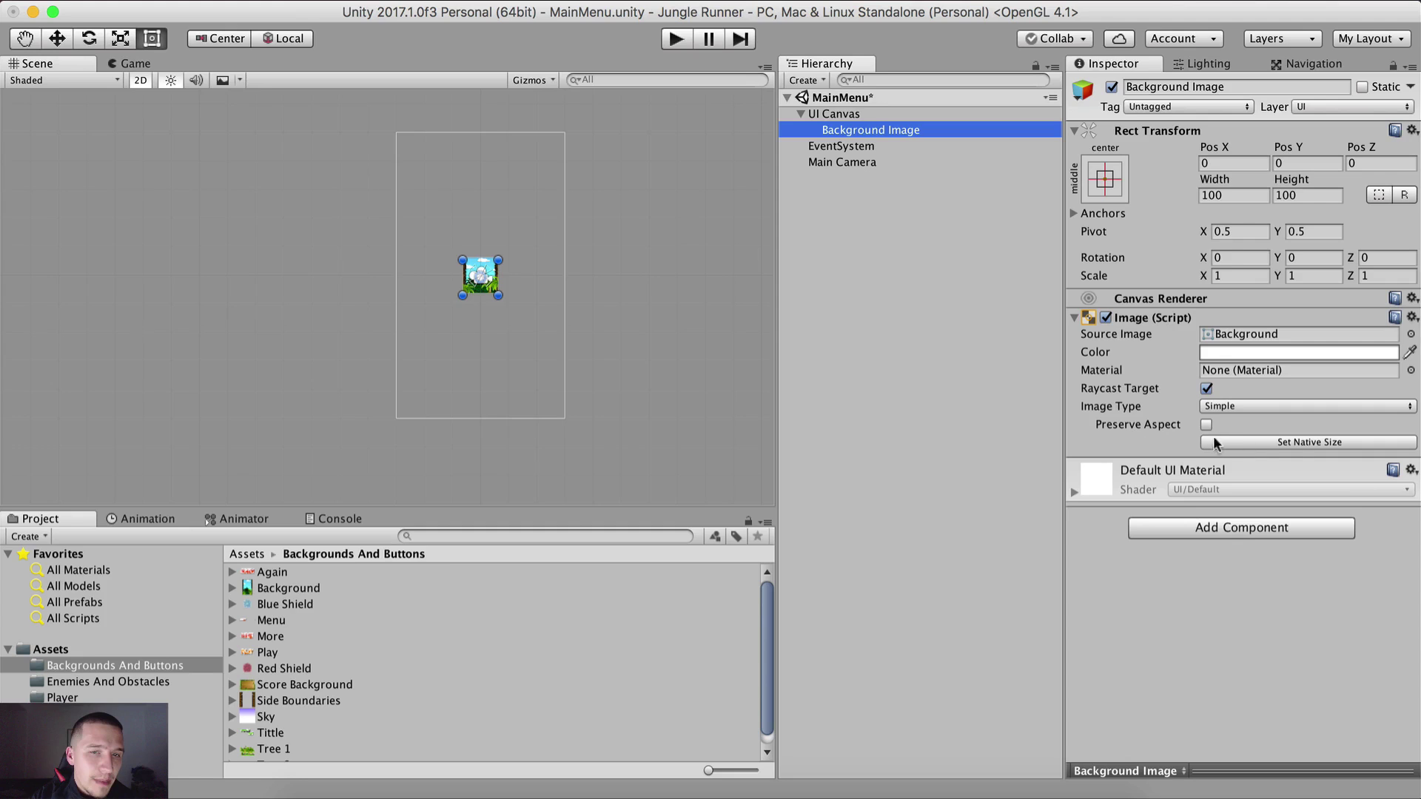
Set the Background Image to its native size and check it in the Game view.
left_click(1277, 441)
left_click(296, 264)
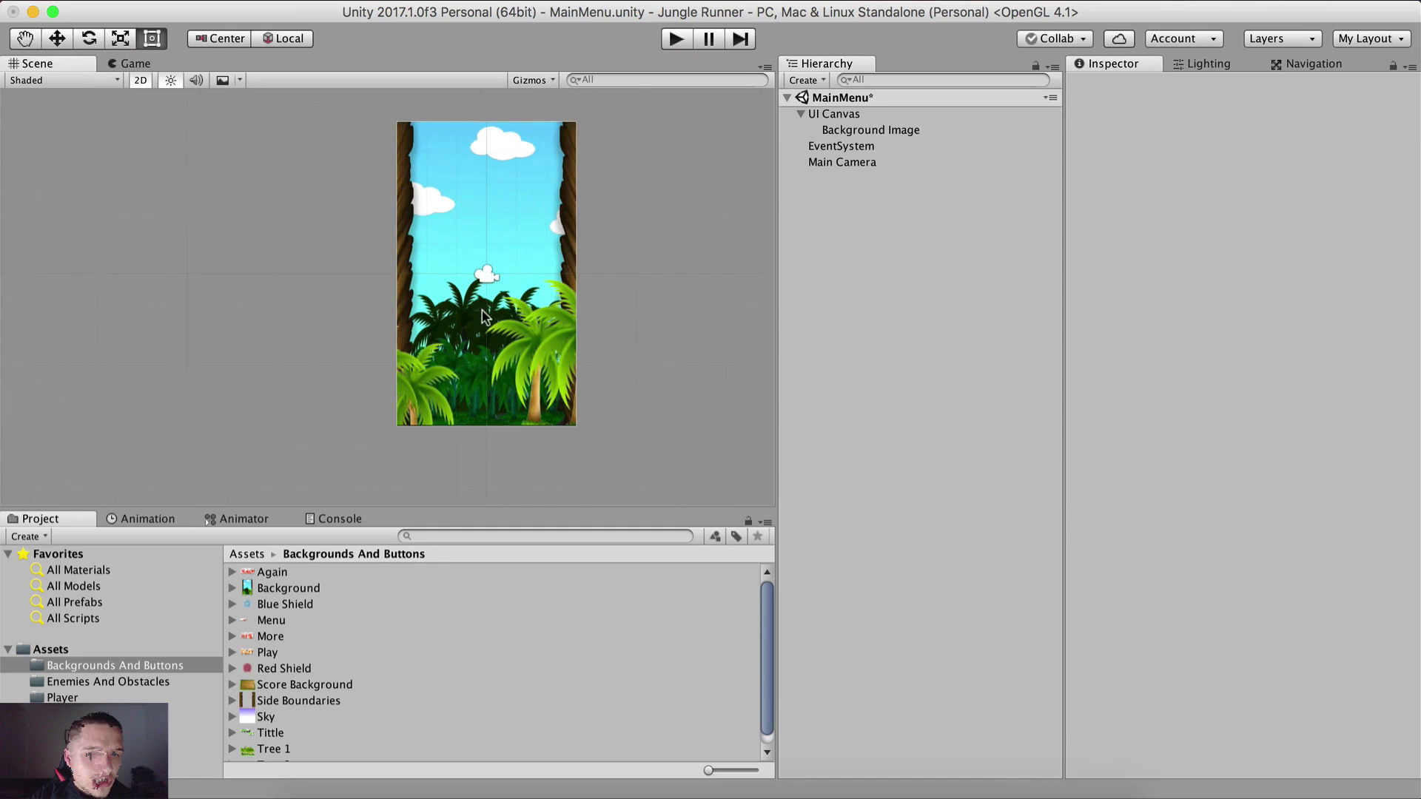
scroll(388, 326, "up", 2)
left_click(862, 131)
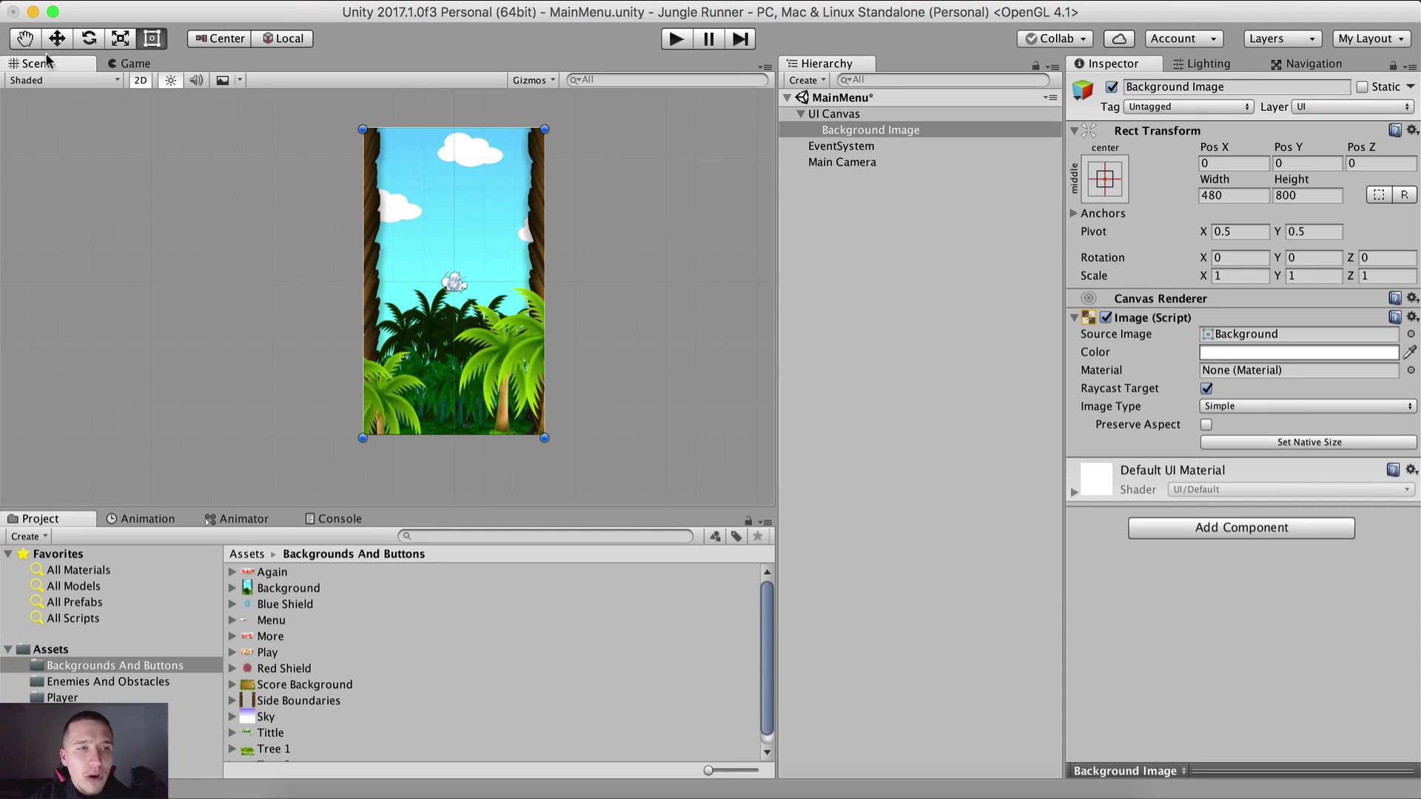
left_click(119, 63)
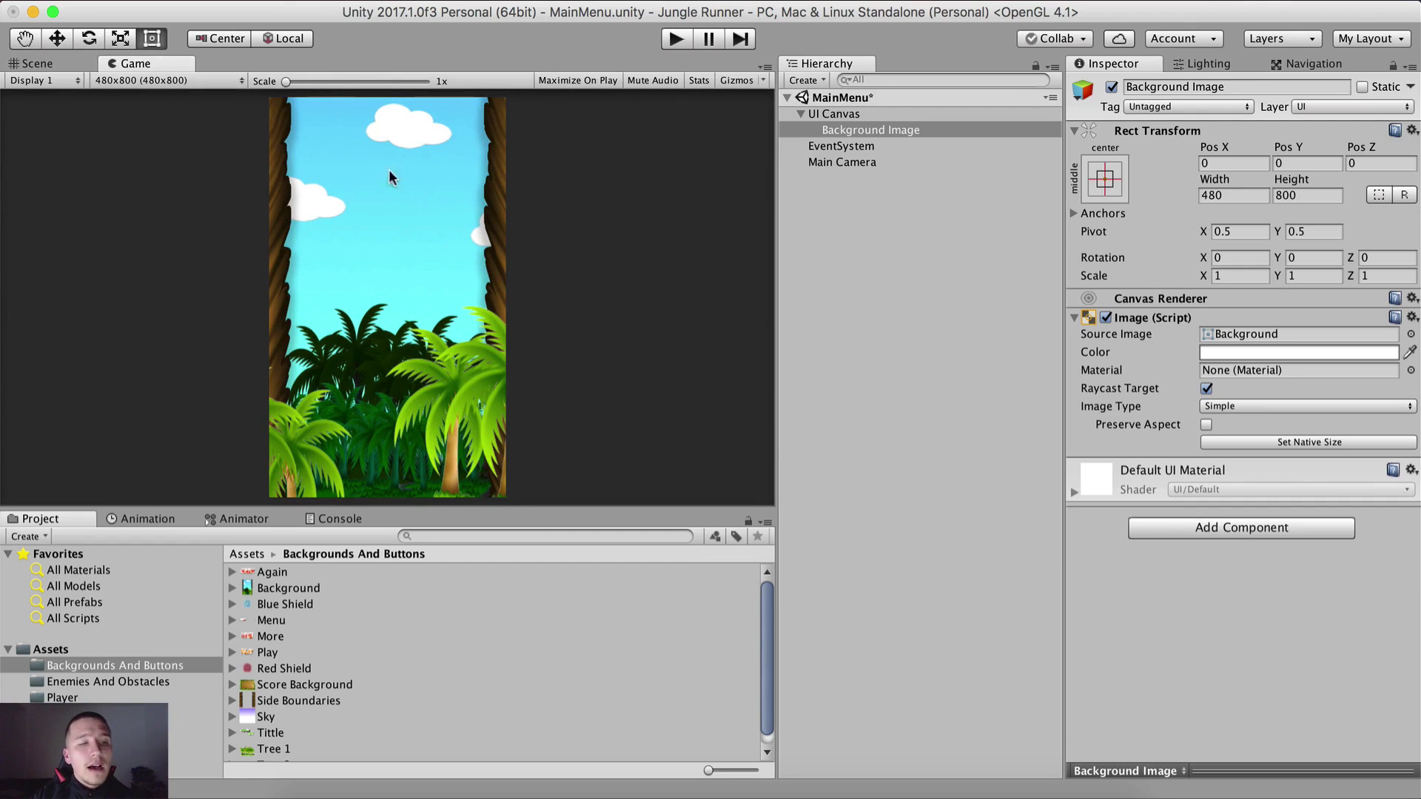
left_click(52, 64)
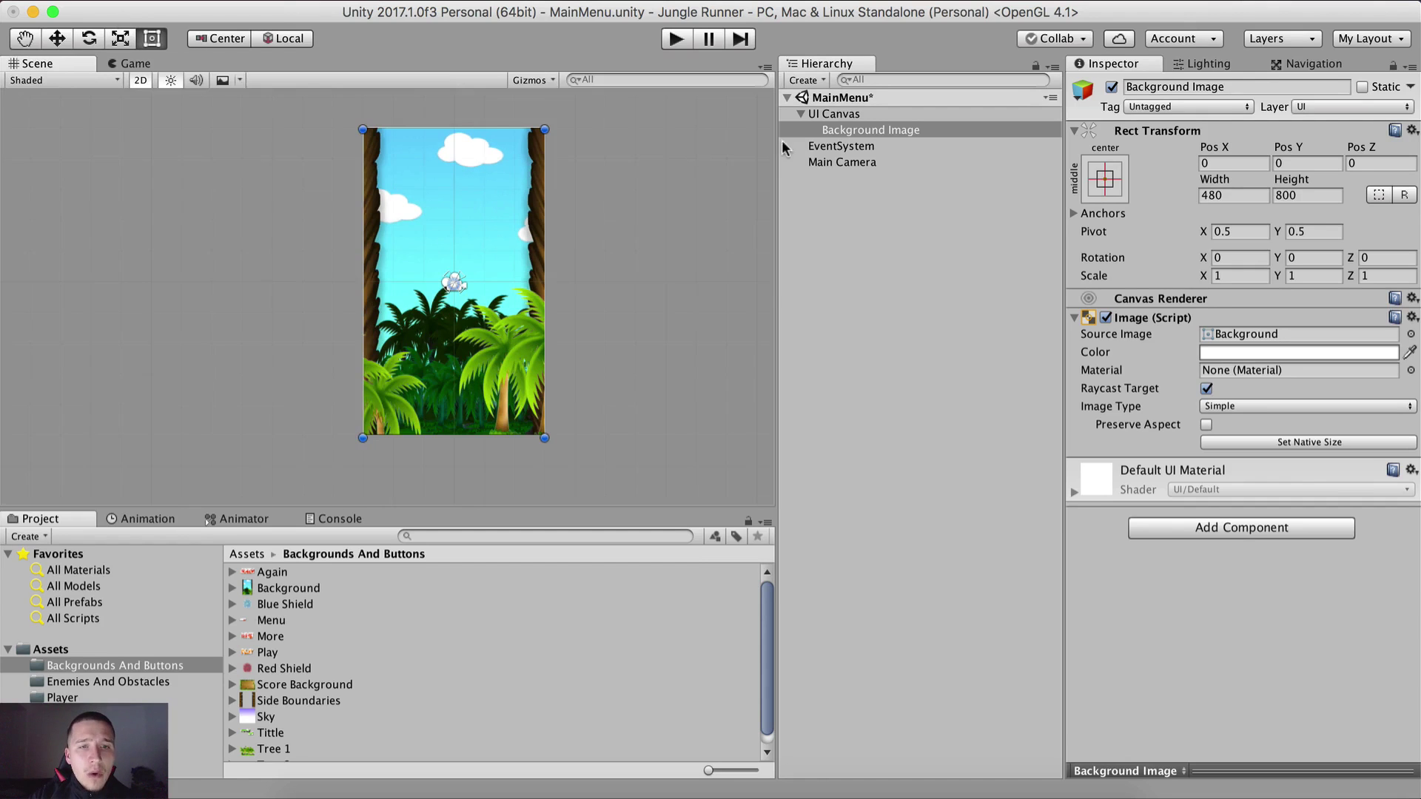
Duplicate the Background Image and rename the copy as Title Image.
left_click(852, 131)
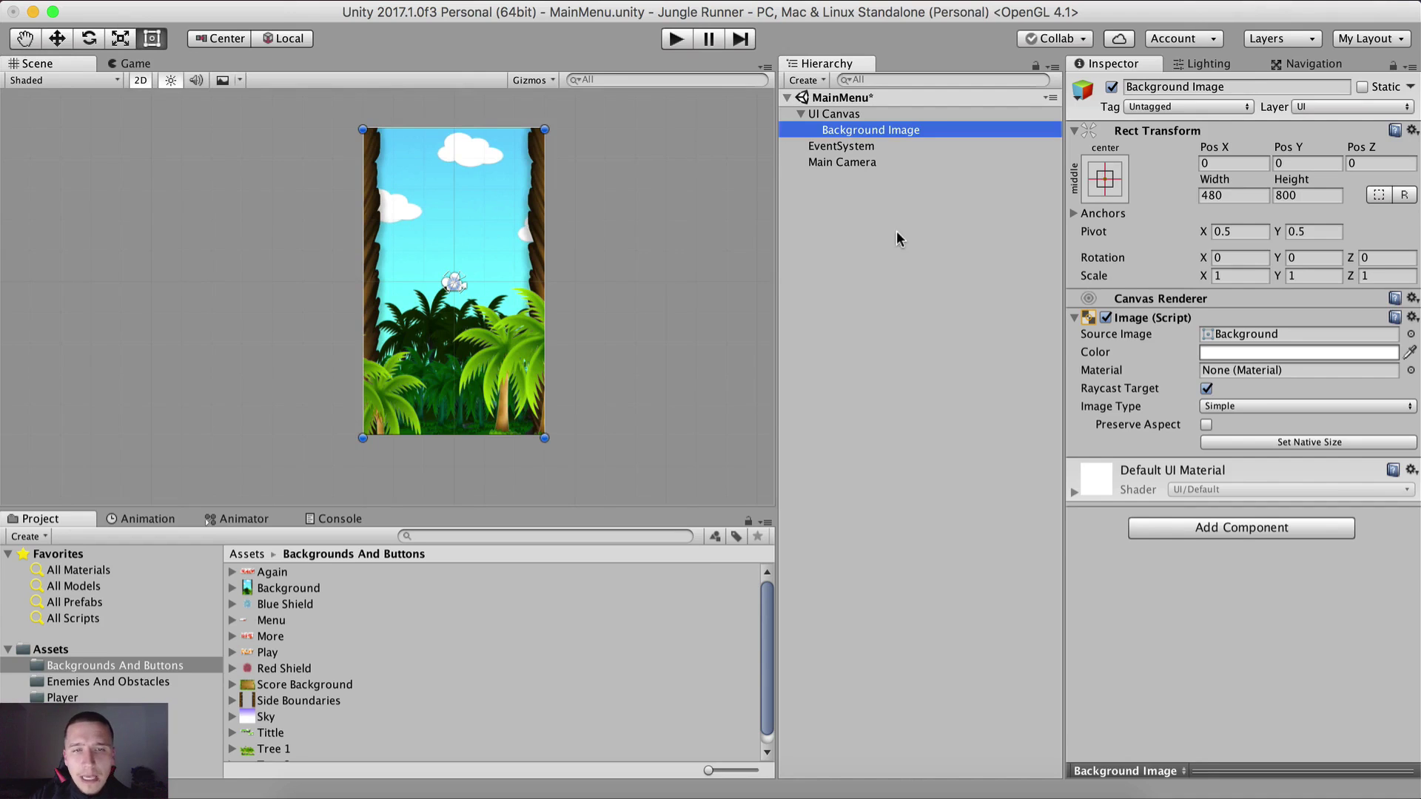
key("super+d")
key("Return")
key("BackSpace")
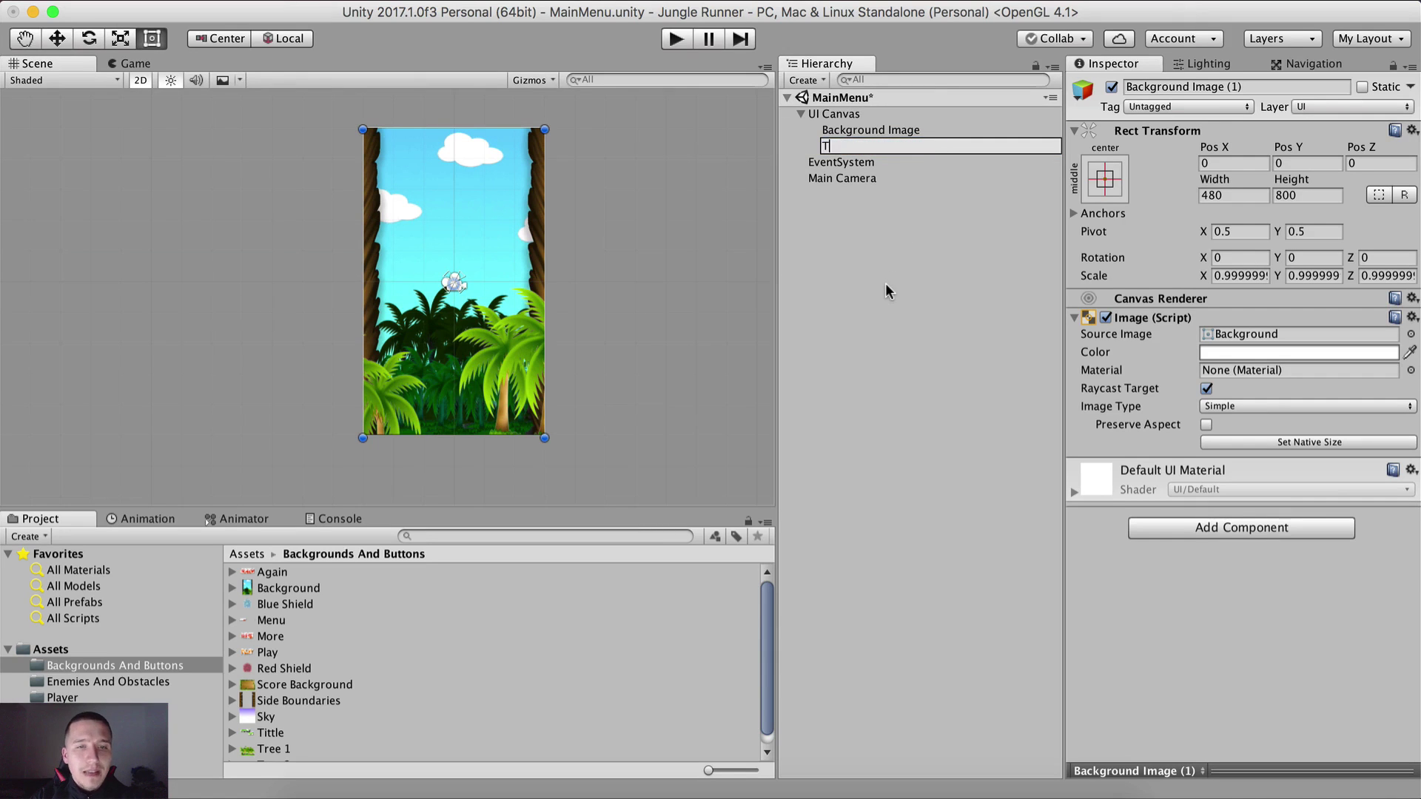
type("Title")
key("Return")
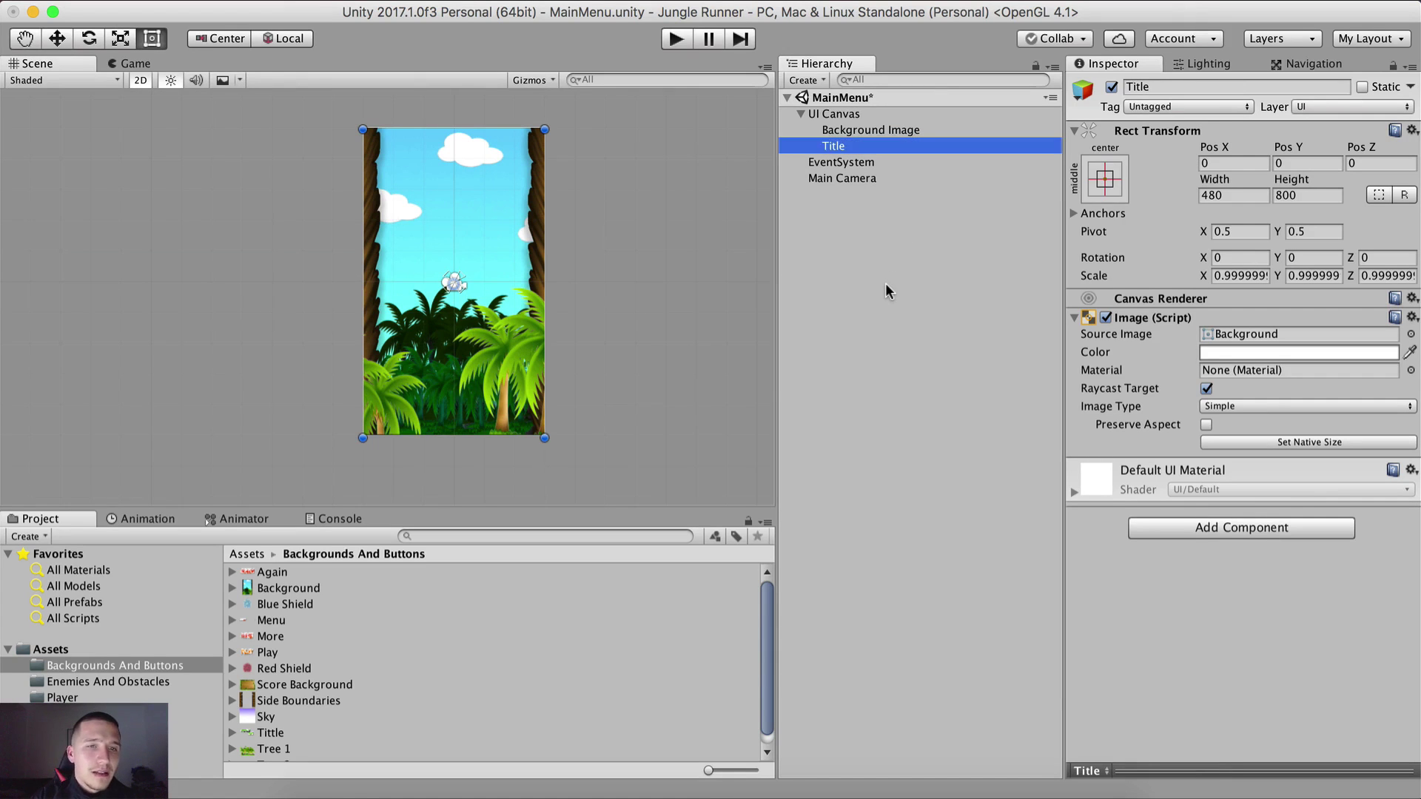
key("Return")
key("Right")
type("Image")
key("Return")
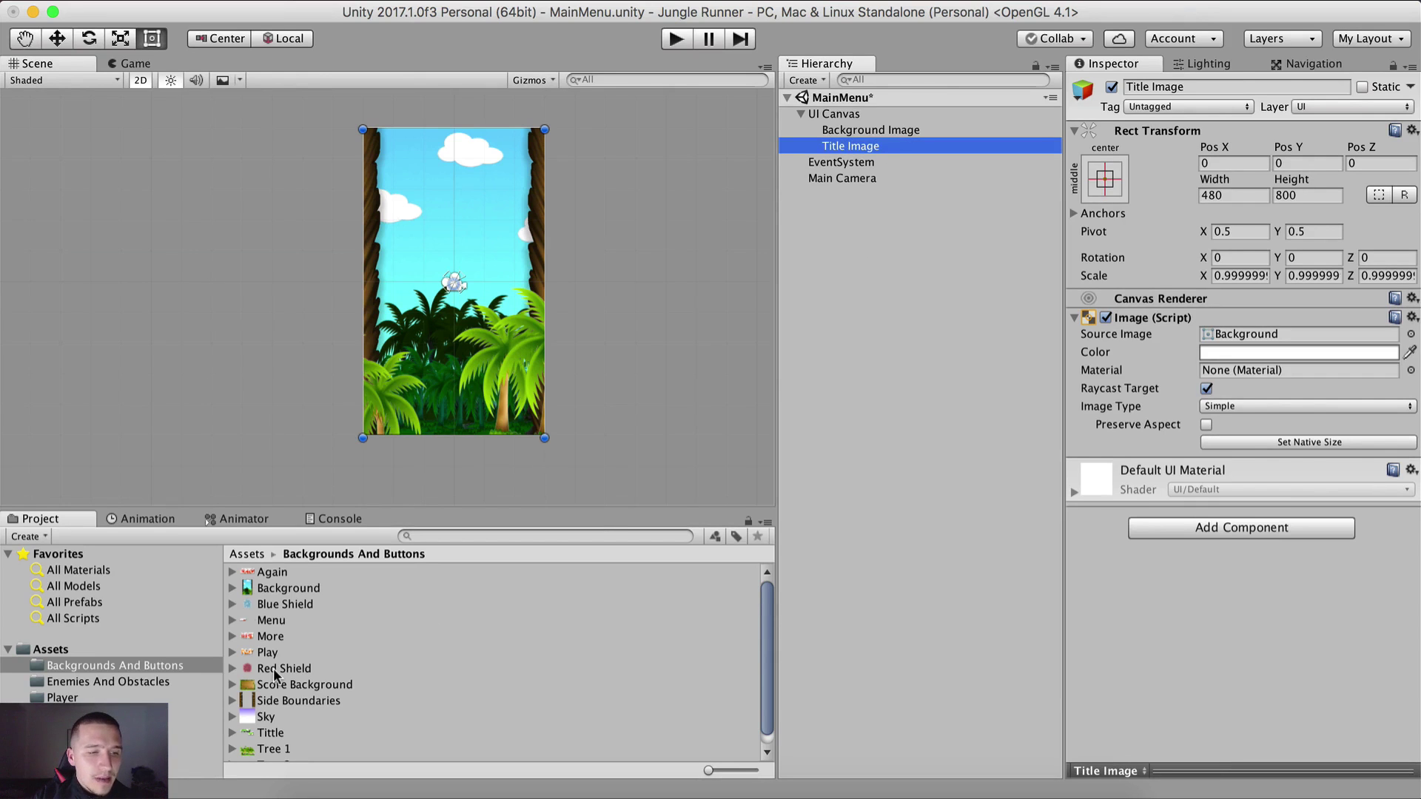
Assign the Tittle sprite as the Source Image of the Title Image.
scroll(273, 668, "down", 1)
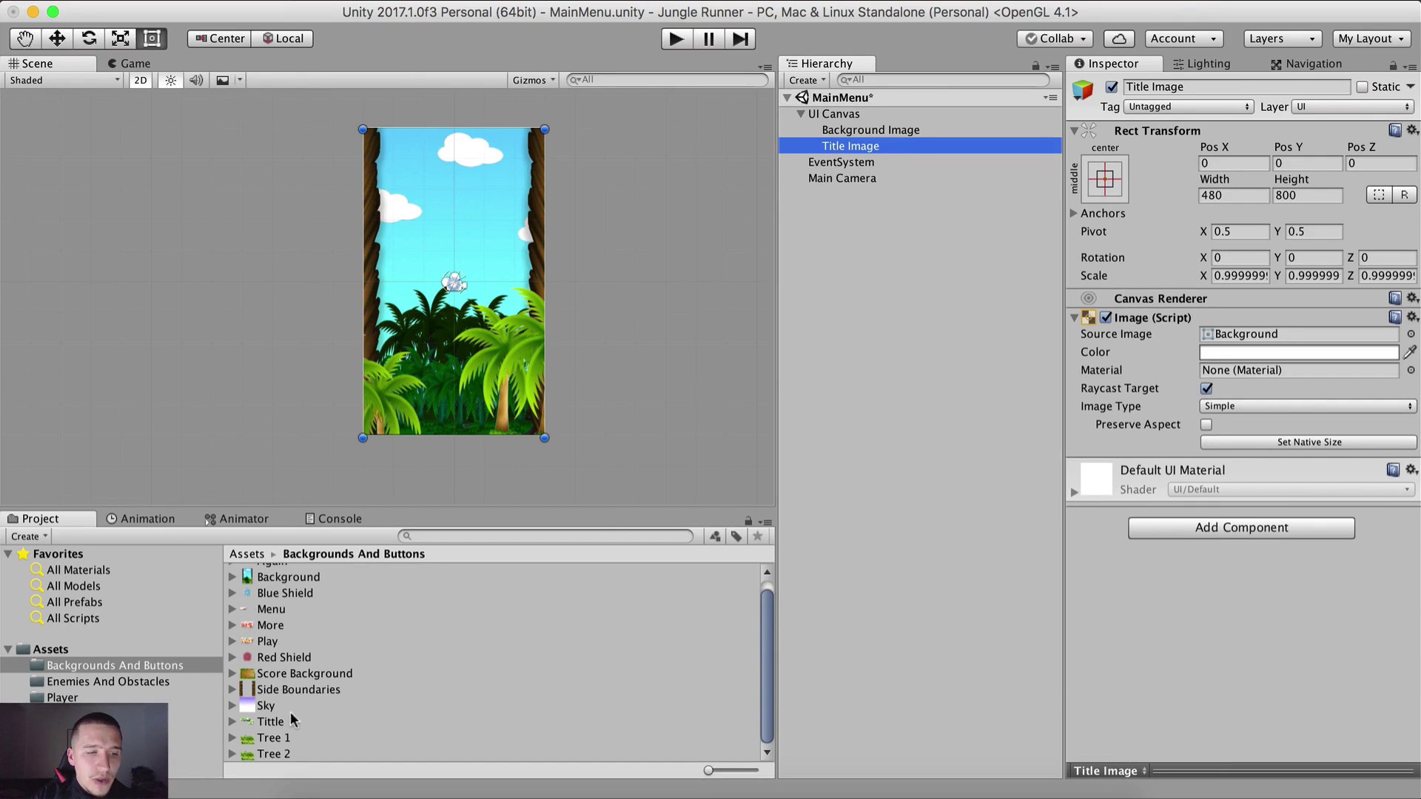
left_click_drag(272, 721, 1249, 335)
scroll(359, 198, "up", 2)
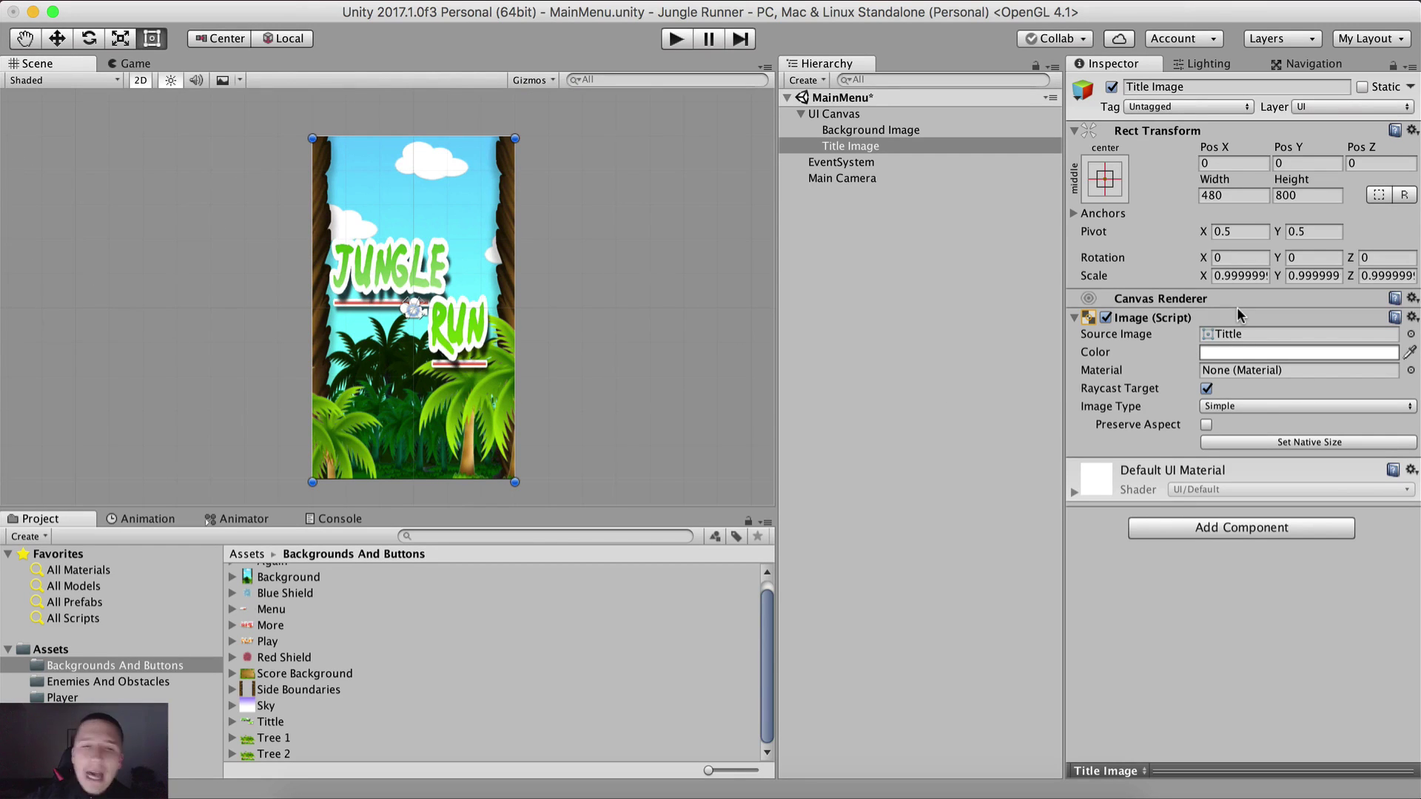
Search the sprite selector for the Tittle sprite for the Title Image's Source Image and confirm it.
left_click(1411, 334)
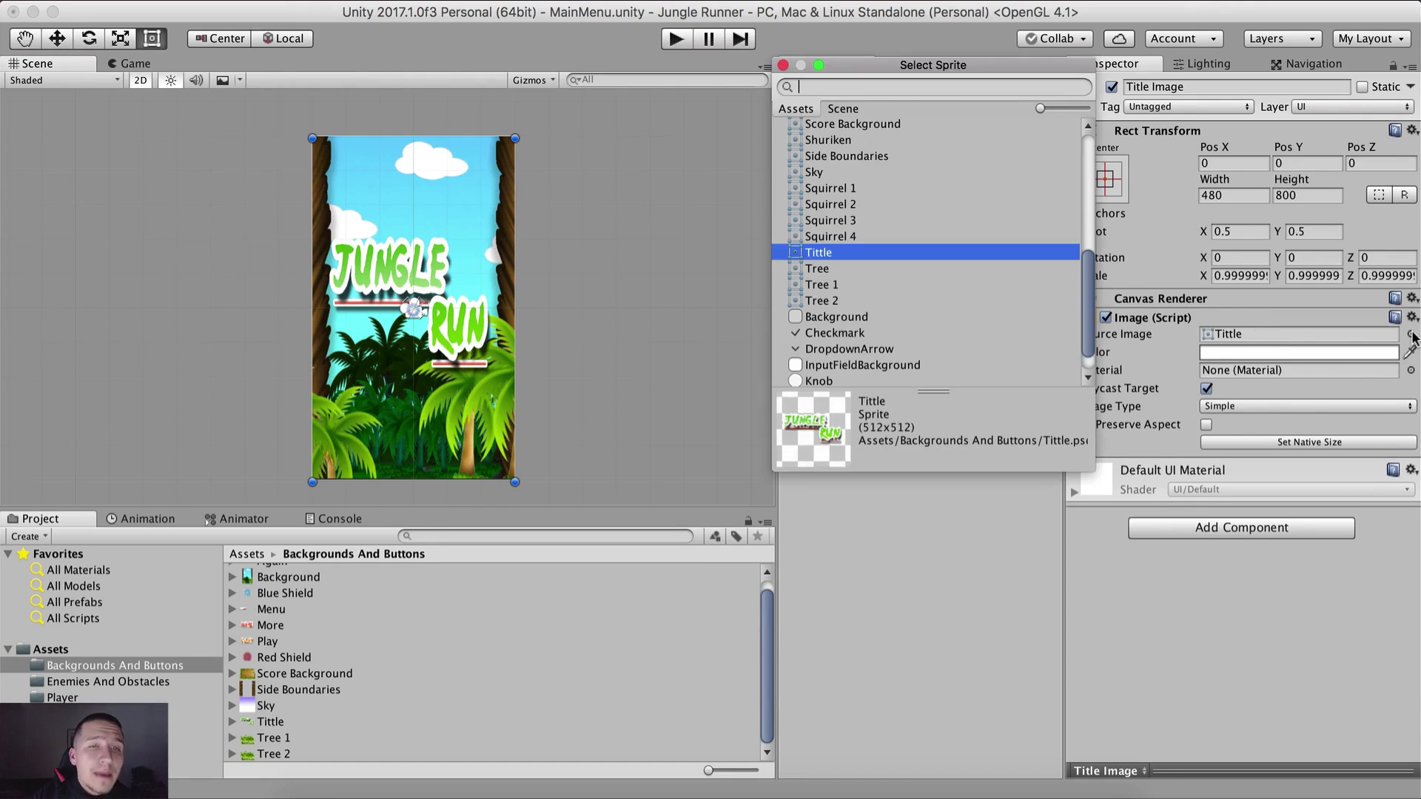
scroll(859, 252, "up", 1)
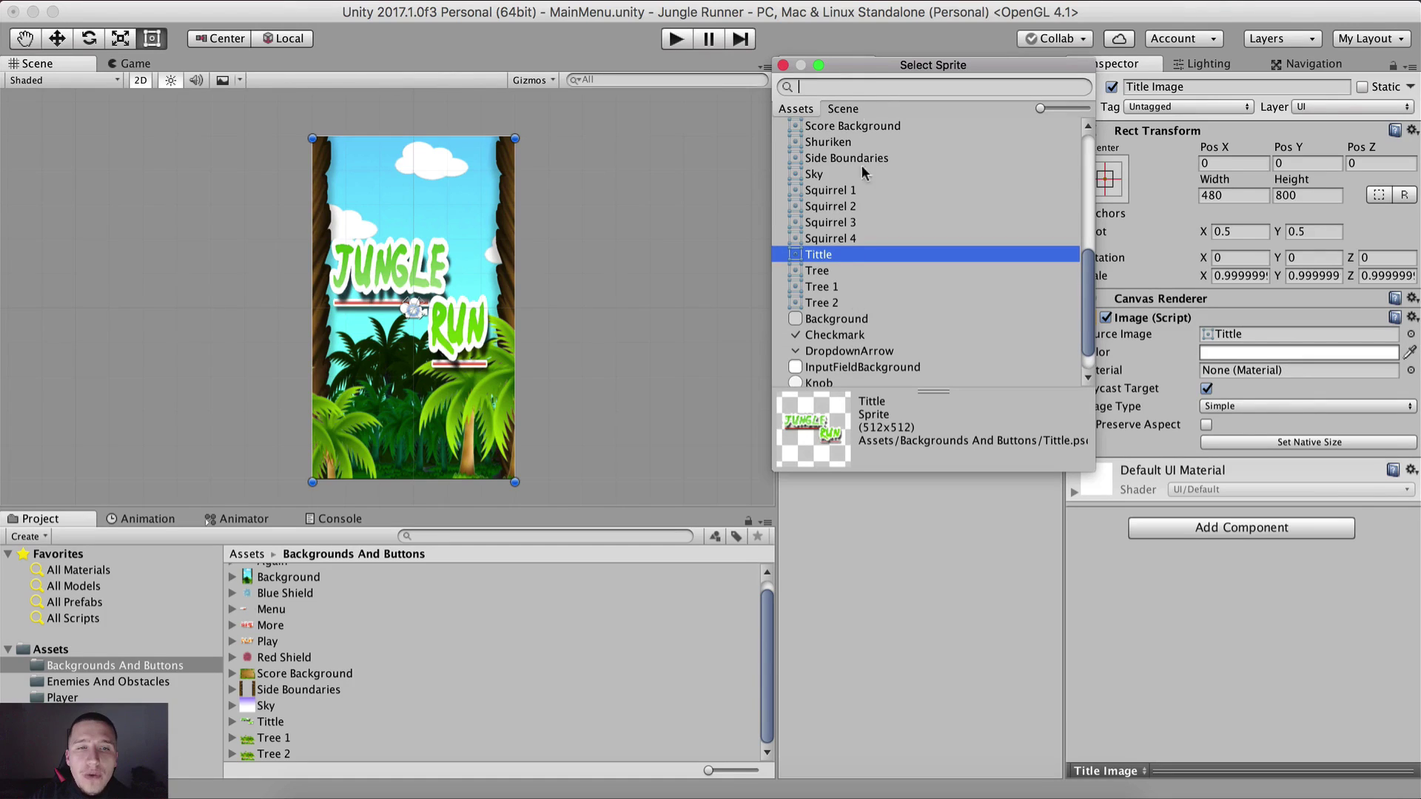
type("Title")
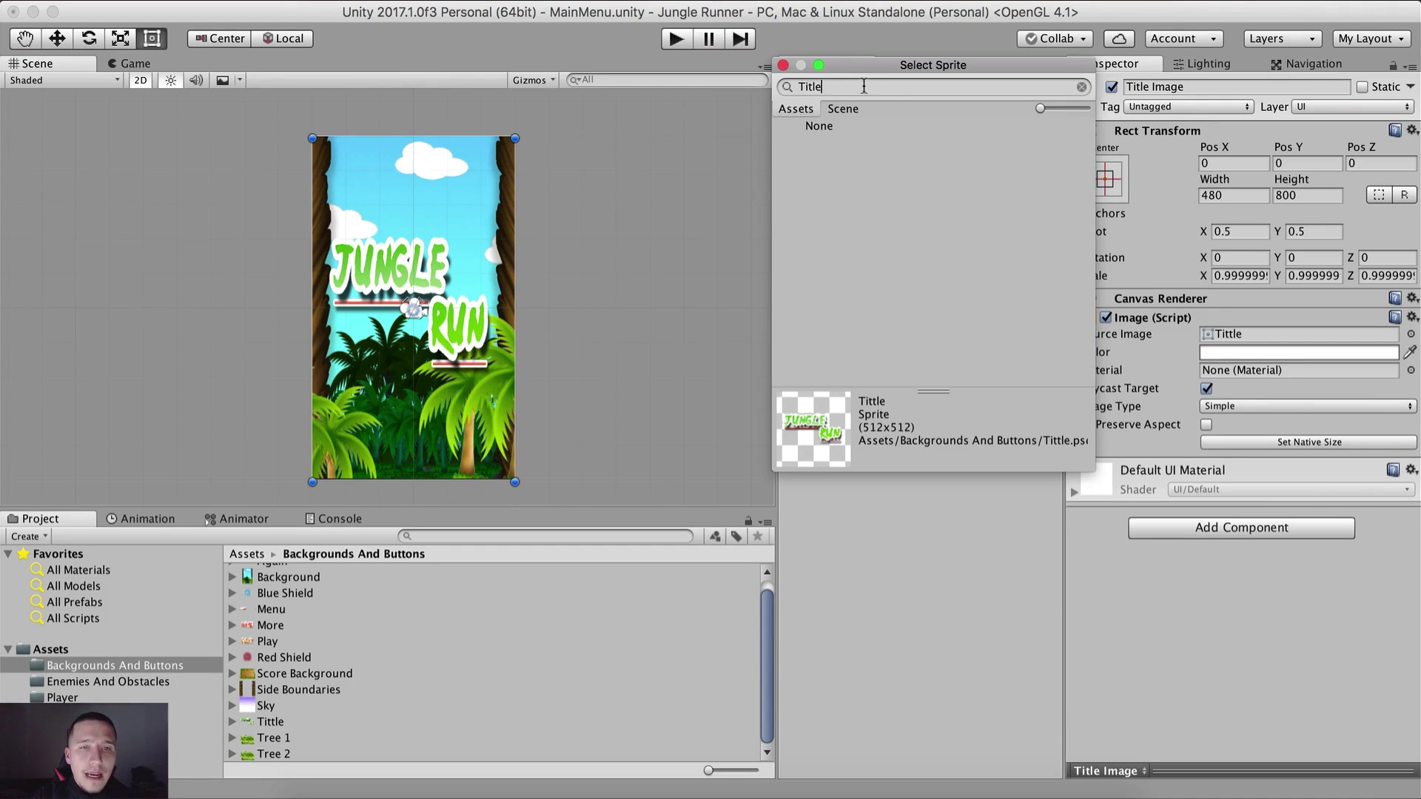
key("BackSpace")
key("BackSpace")
key("Return")
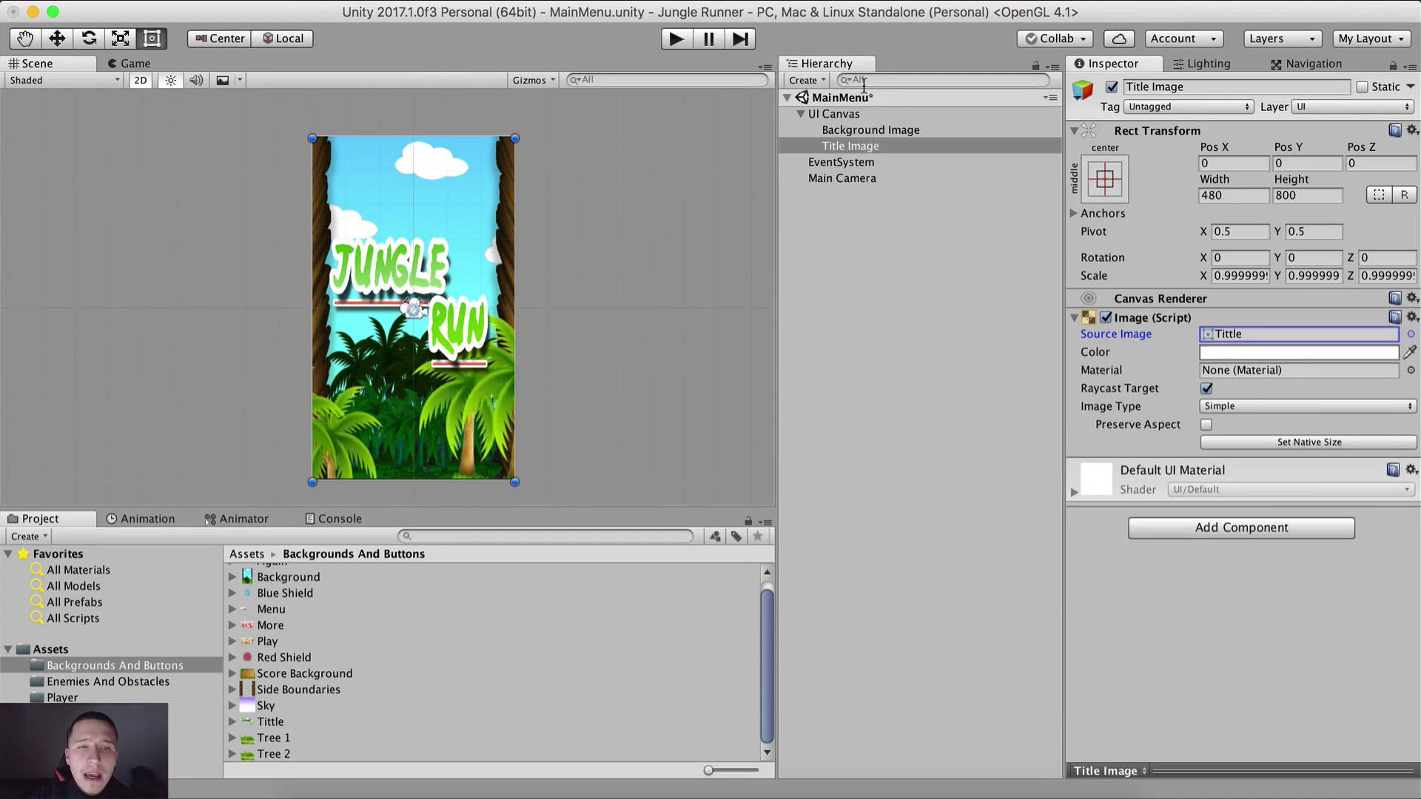
Rename the Title Image object as Tittle Image.
left_click(851, 147)
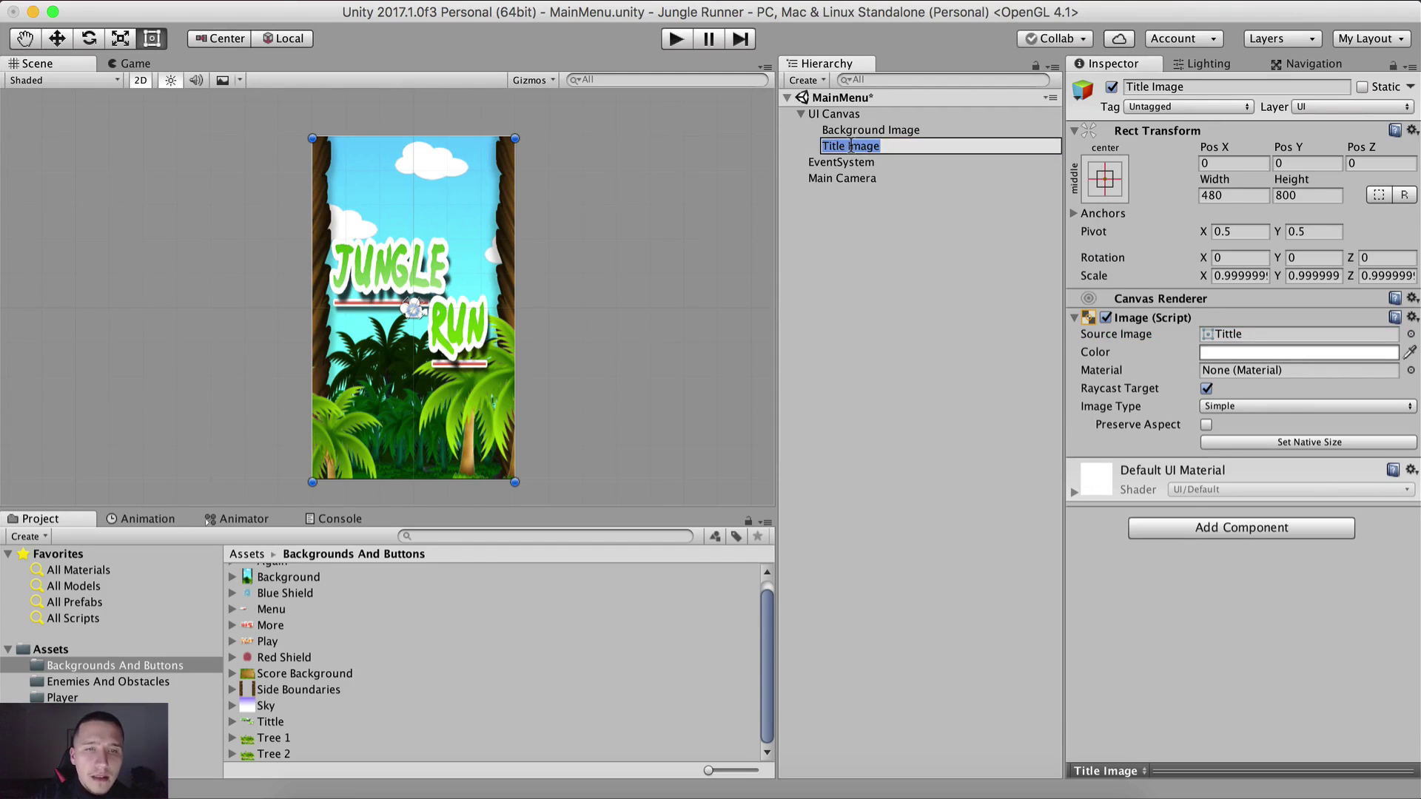
key("Left")
key("Right")
type("t")
key("Return")
key("Return")
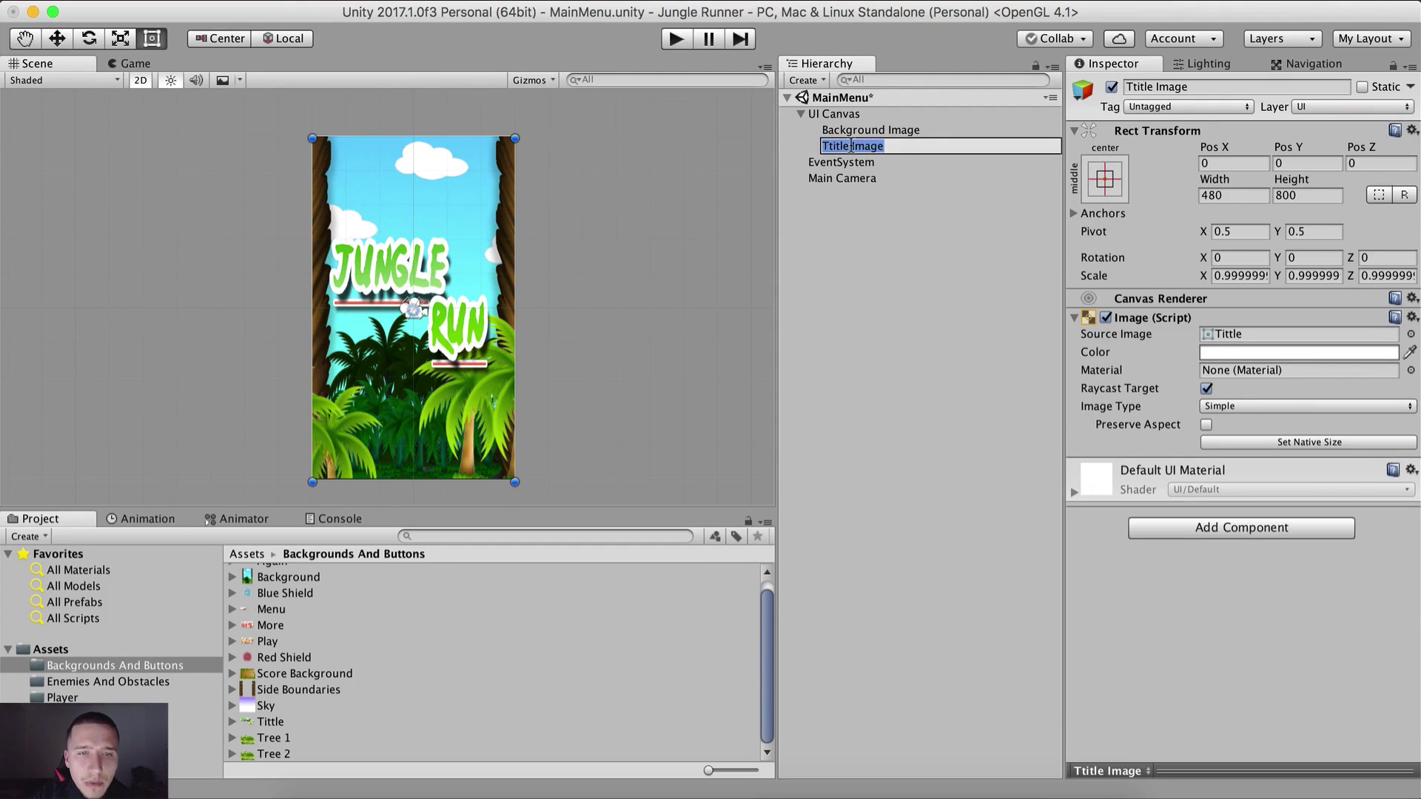
key("Right")
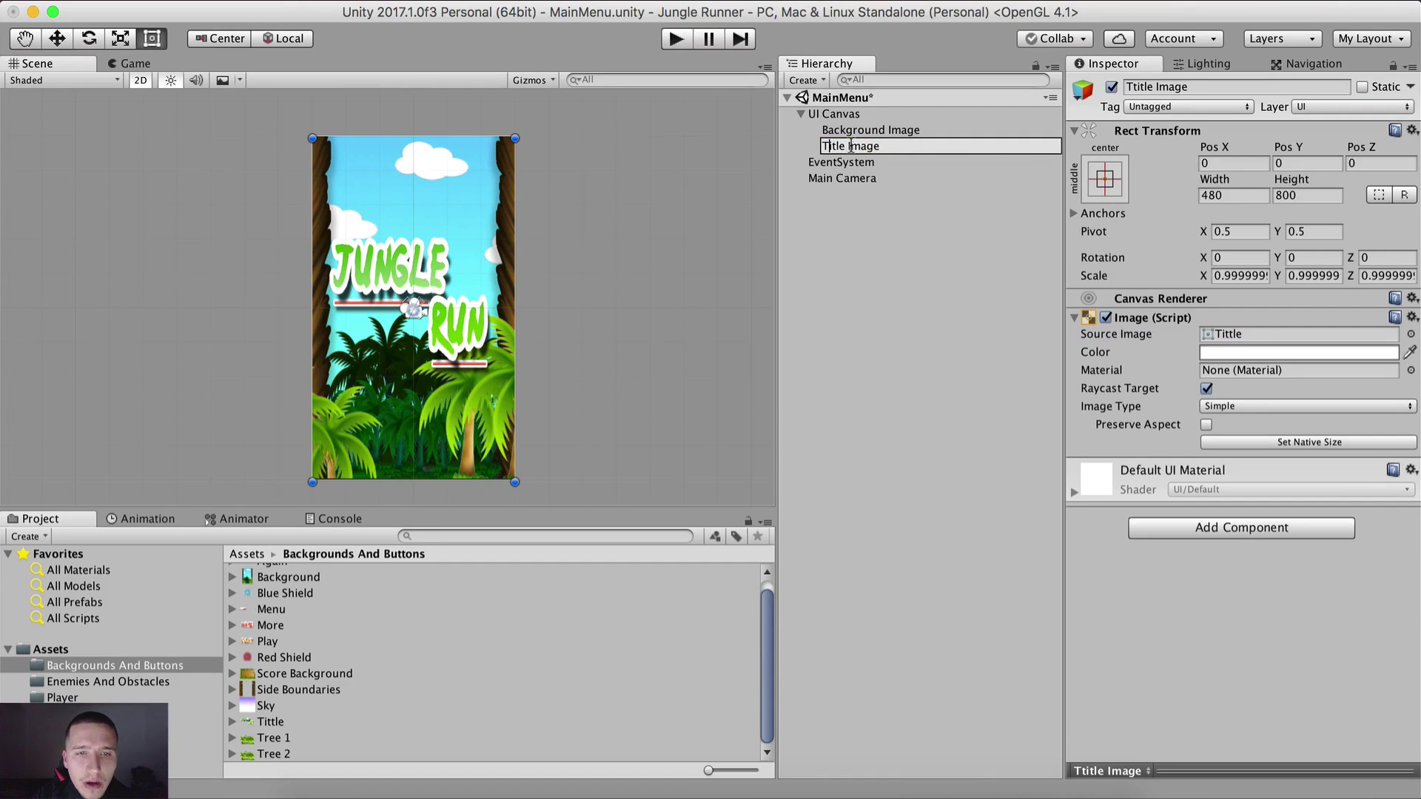
key("Return")
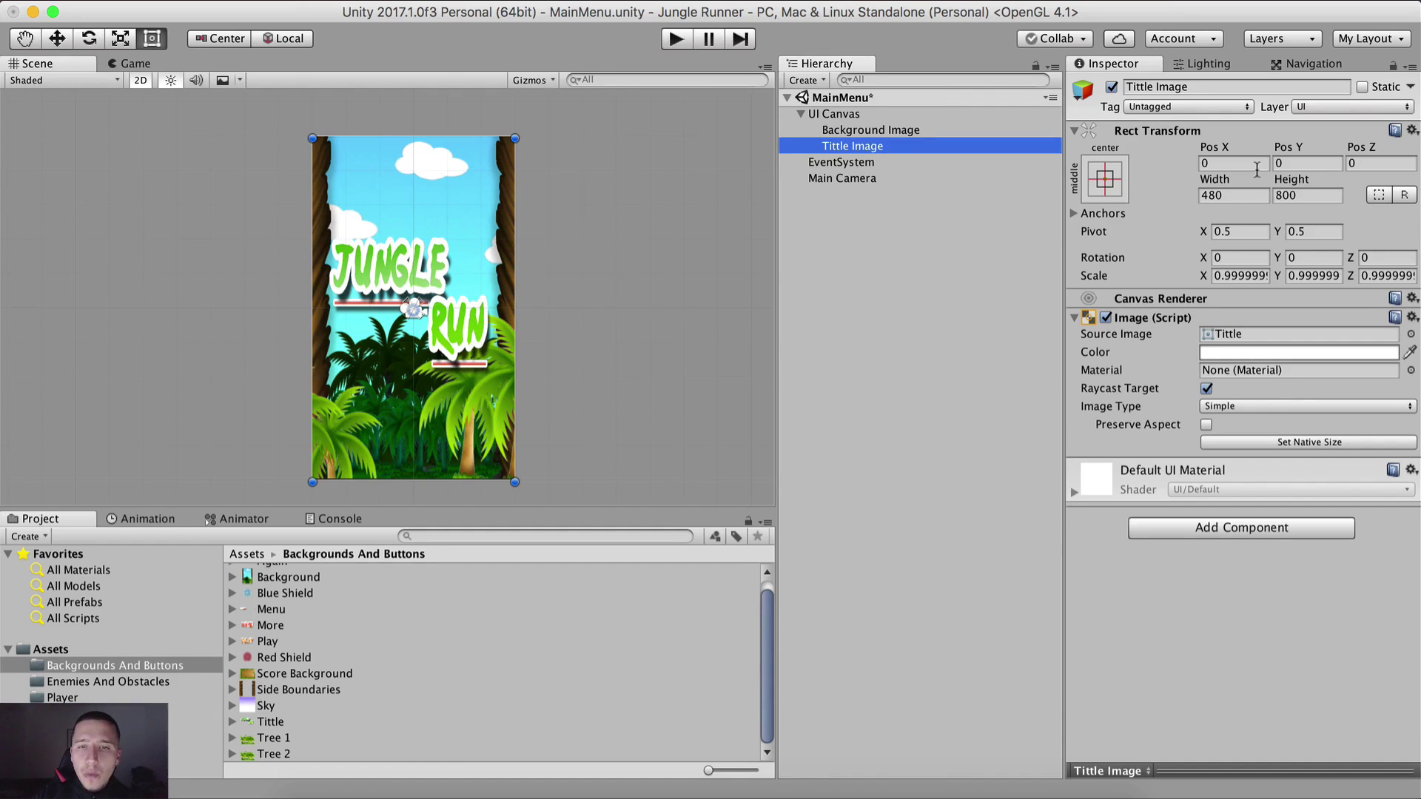
Resize the Tittle Image to 430 wide by 390 high and set its Pos Y to 252.
left_click(1250, 192)
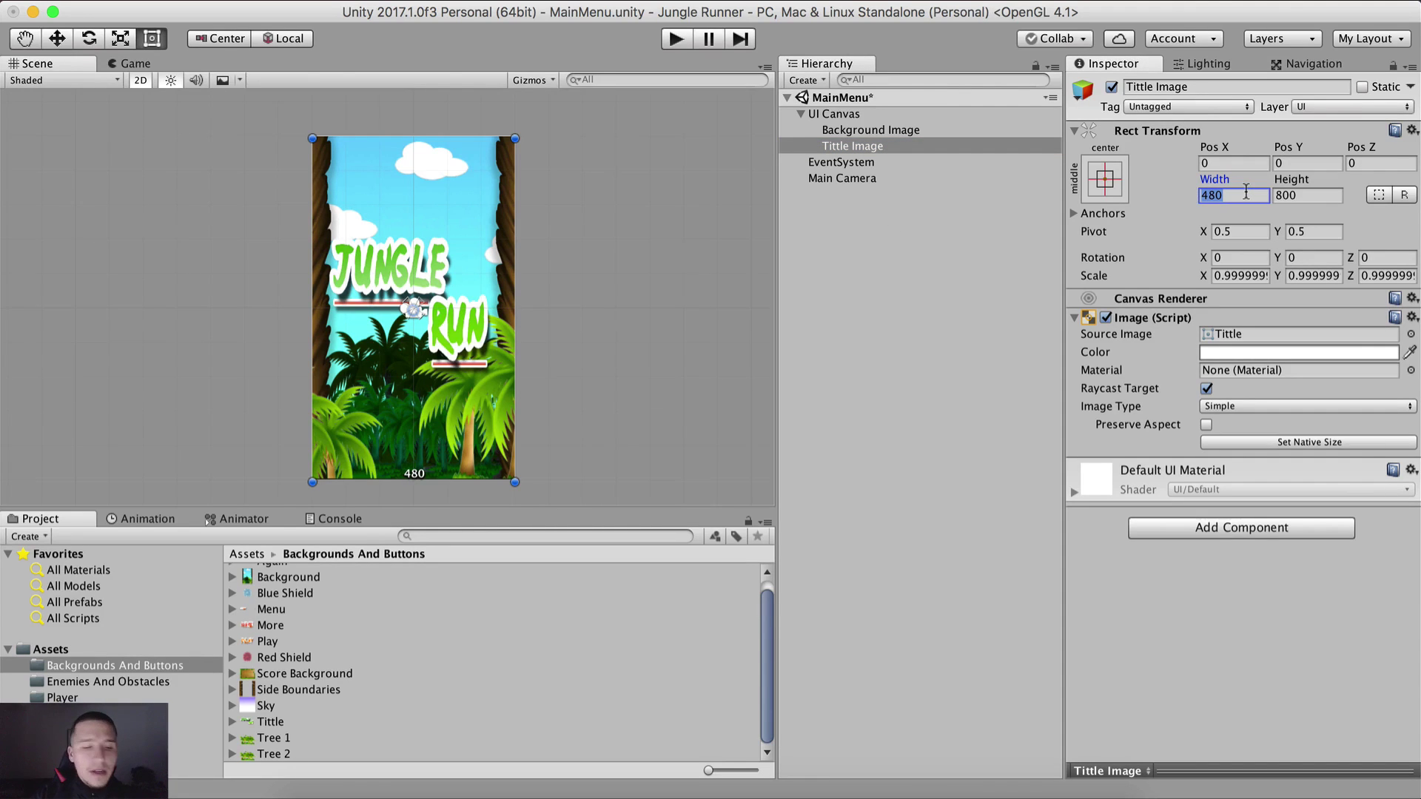
type("430")
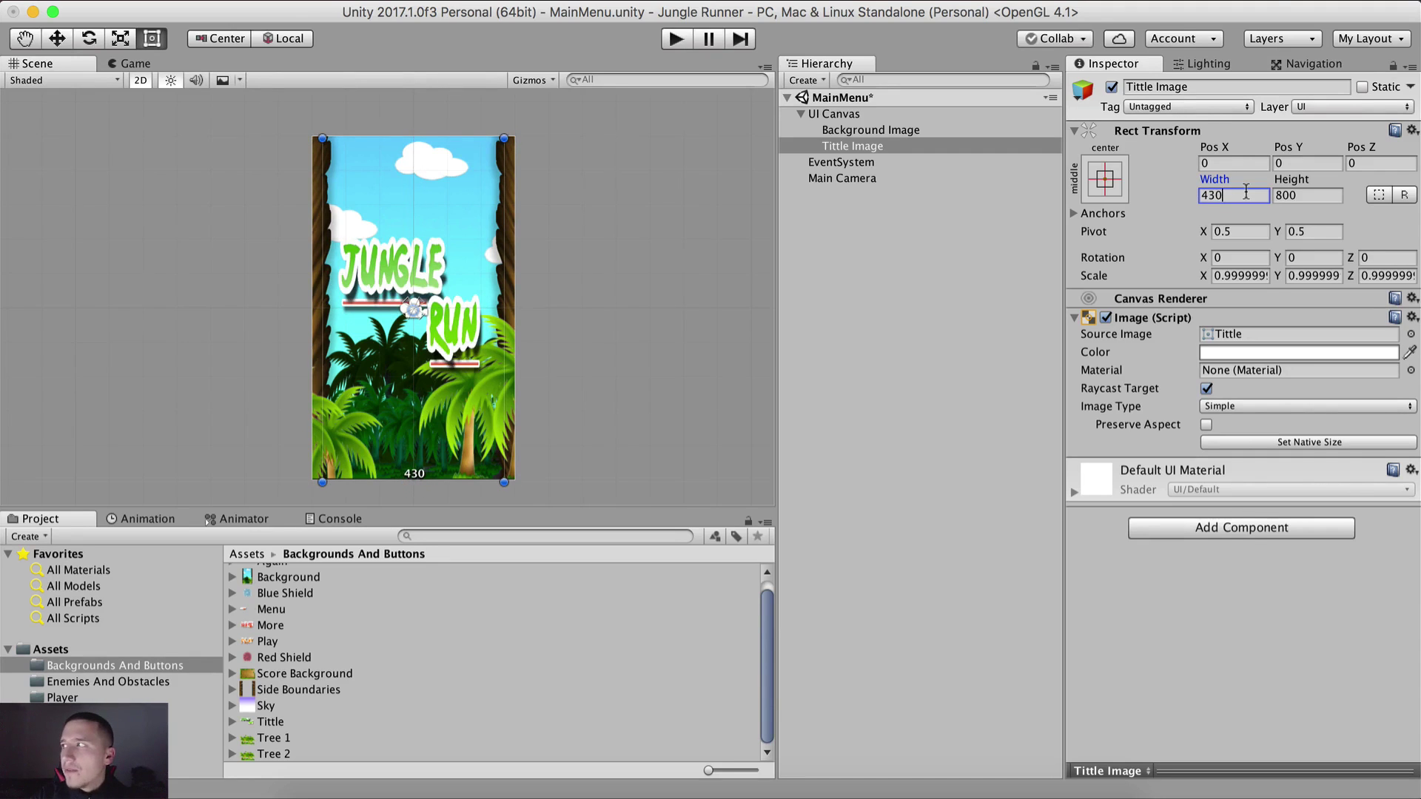
key("Tab")
type("390")
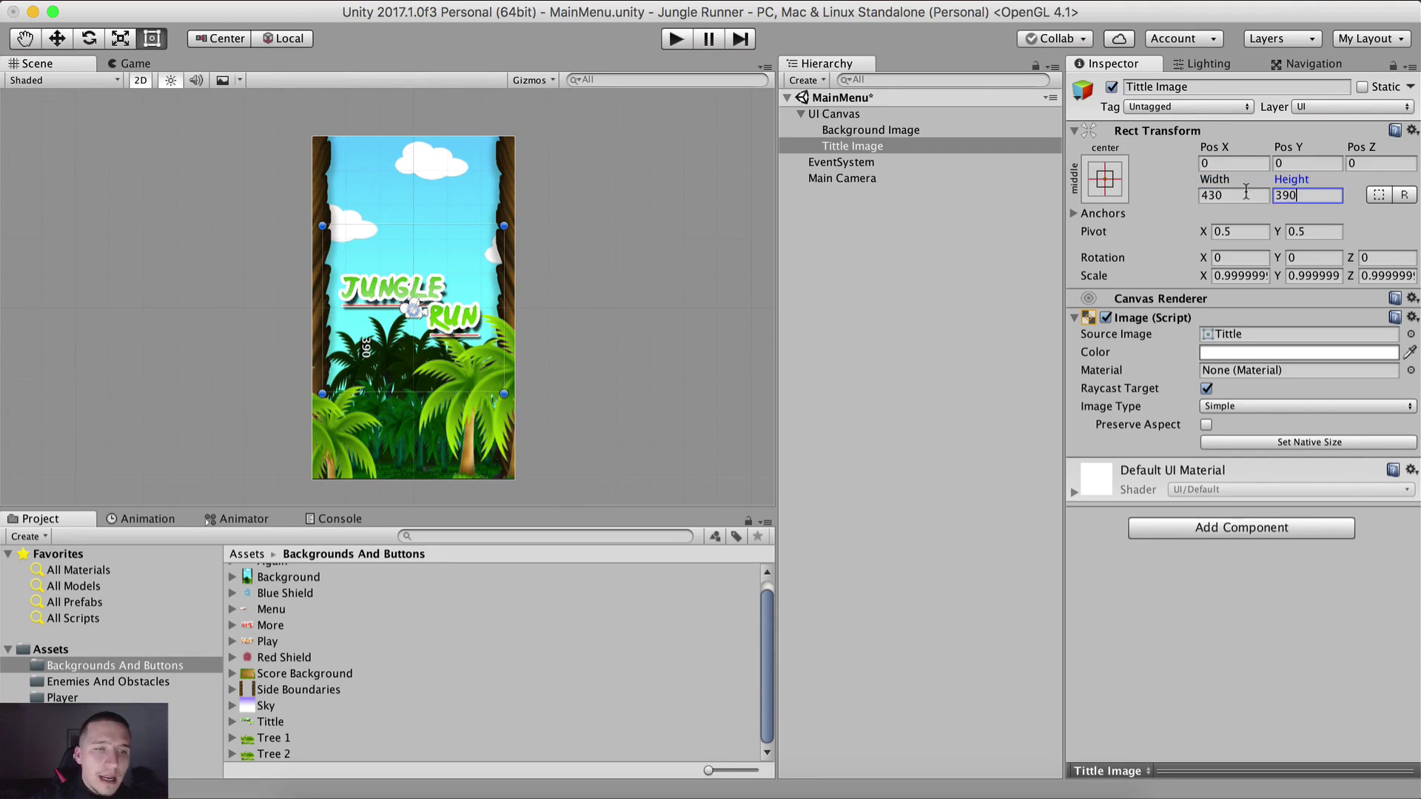
left_click(1296, 164)
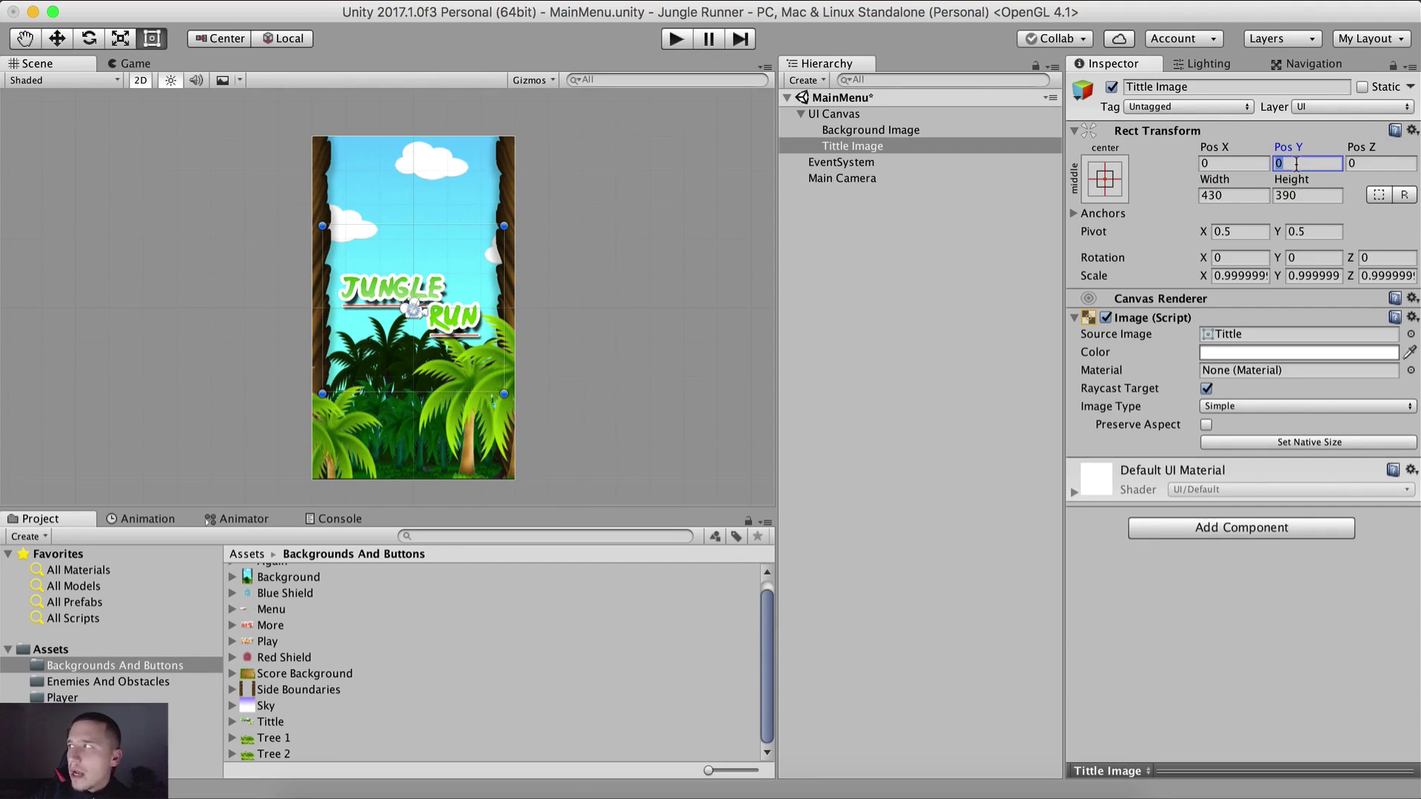
type("2")
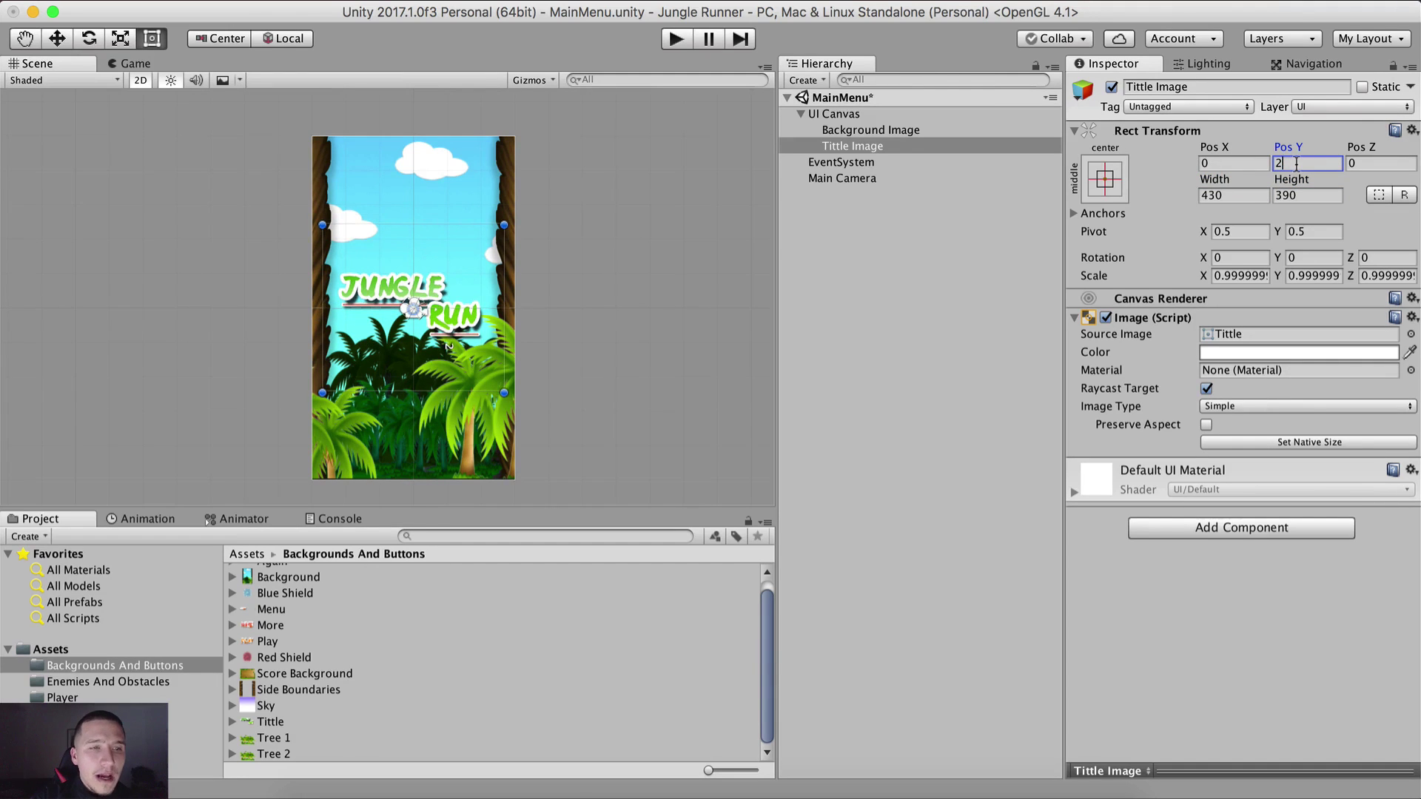
type("52")
left_click(147, 65)
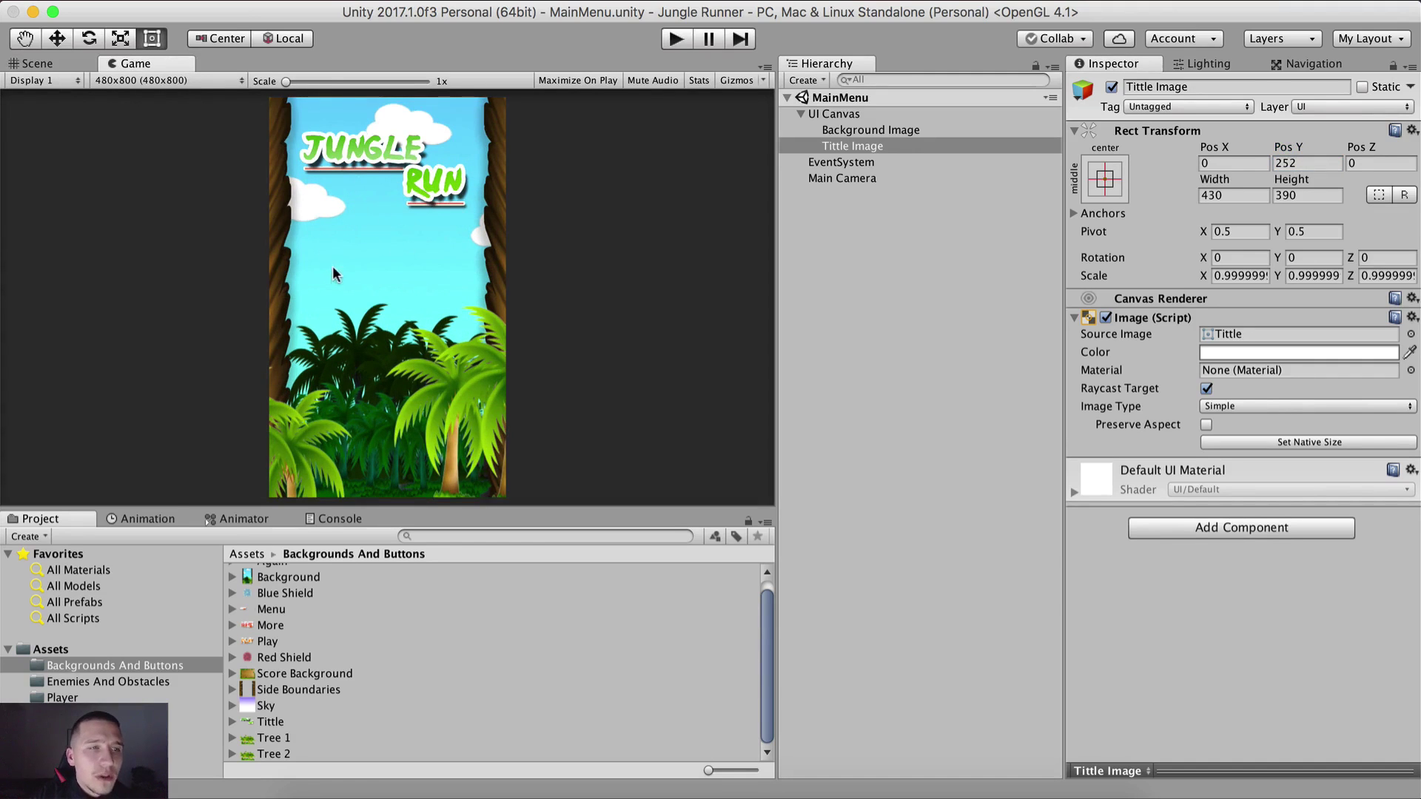
Set the Tittle Image's scale to 1 on the X, Y and Z axes.
left_click(883, 143)
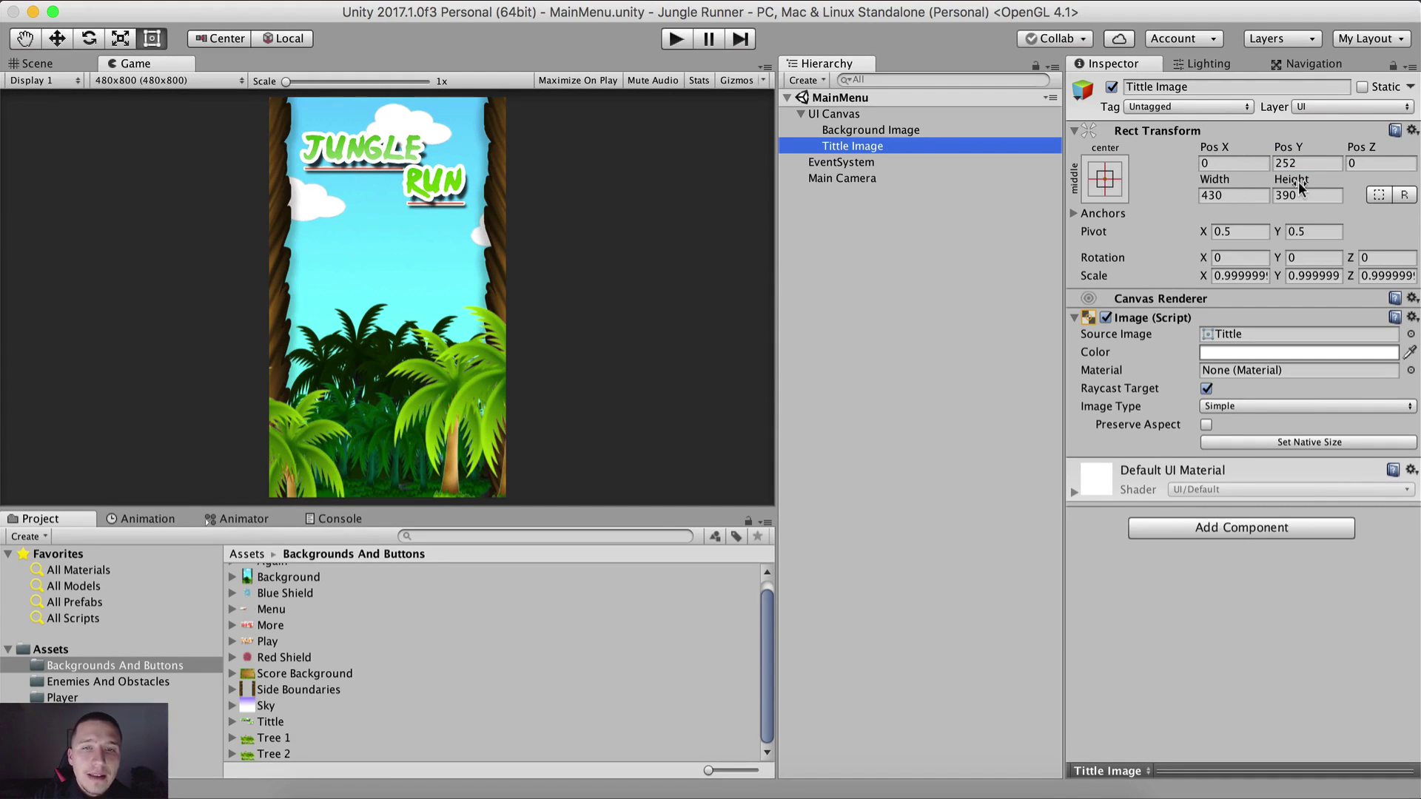
left_click(1232, 195)
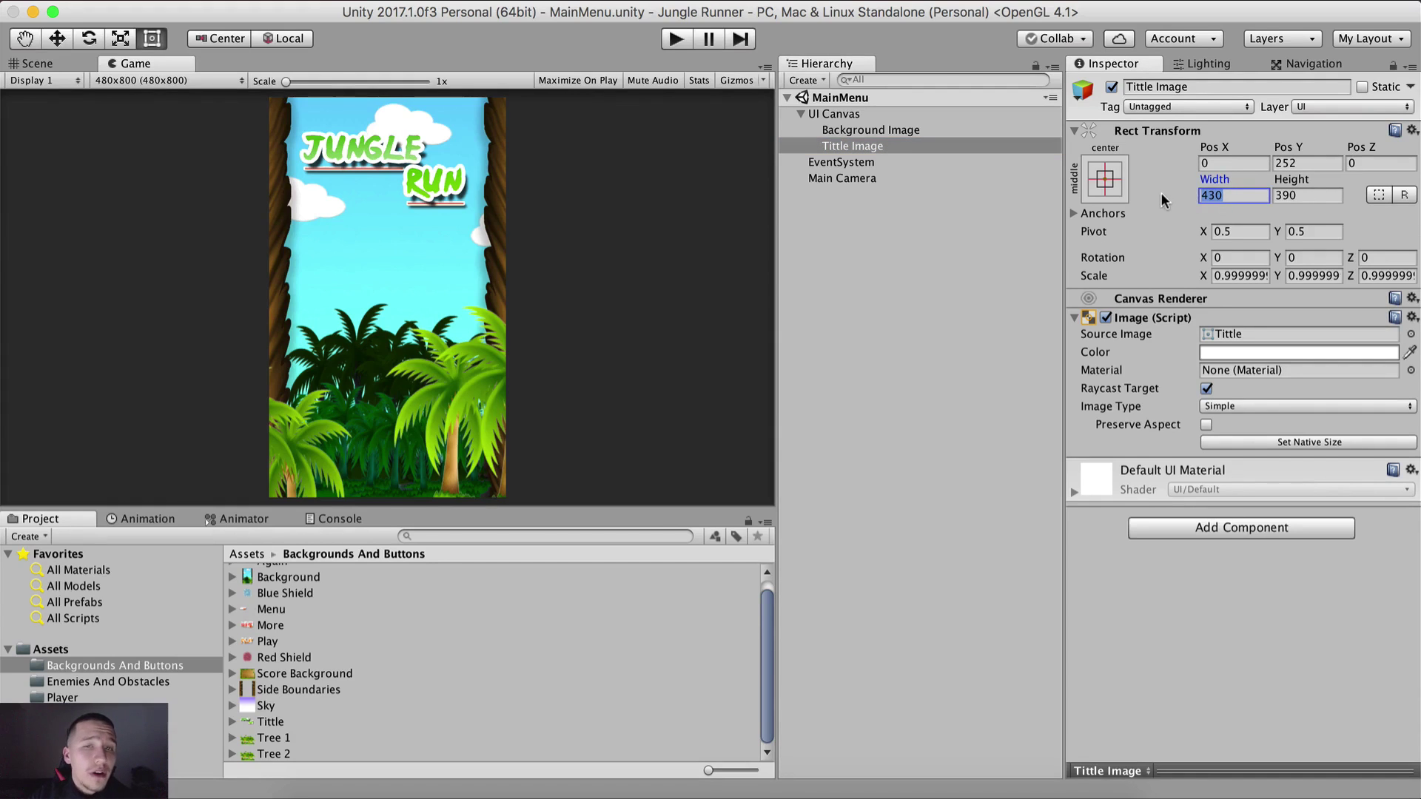
key("Tab")
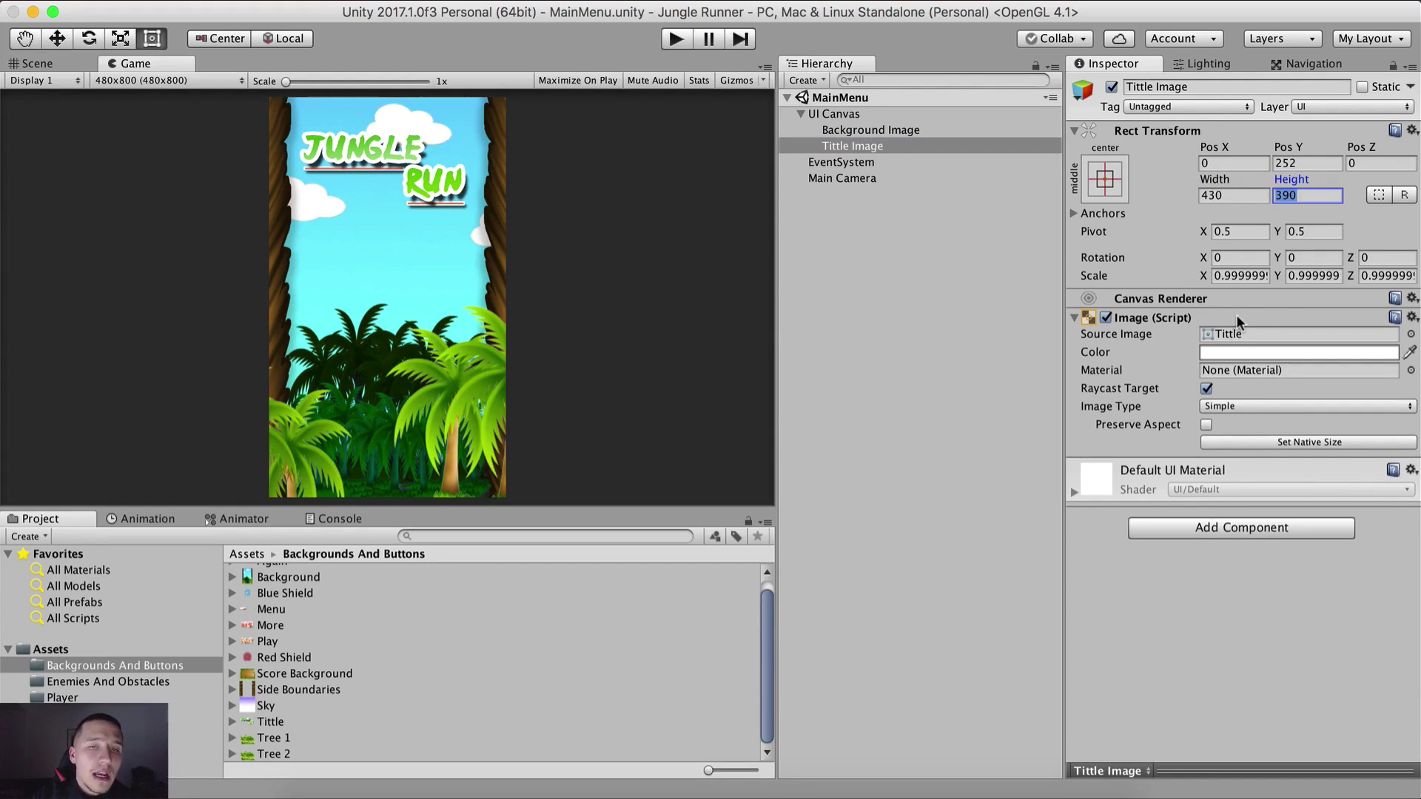
left_click(1226, 276)
type("1")
key("Tab")
type("1")
key("Tab")
type("1")
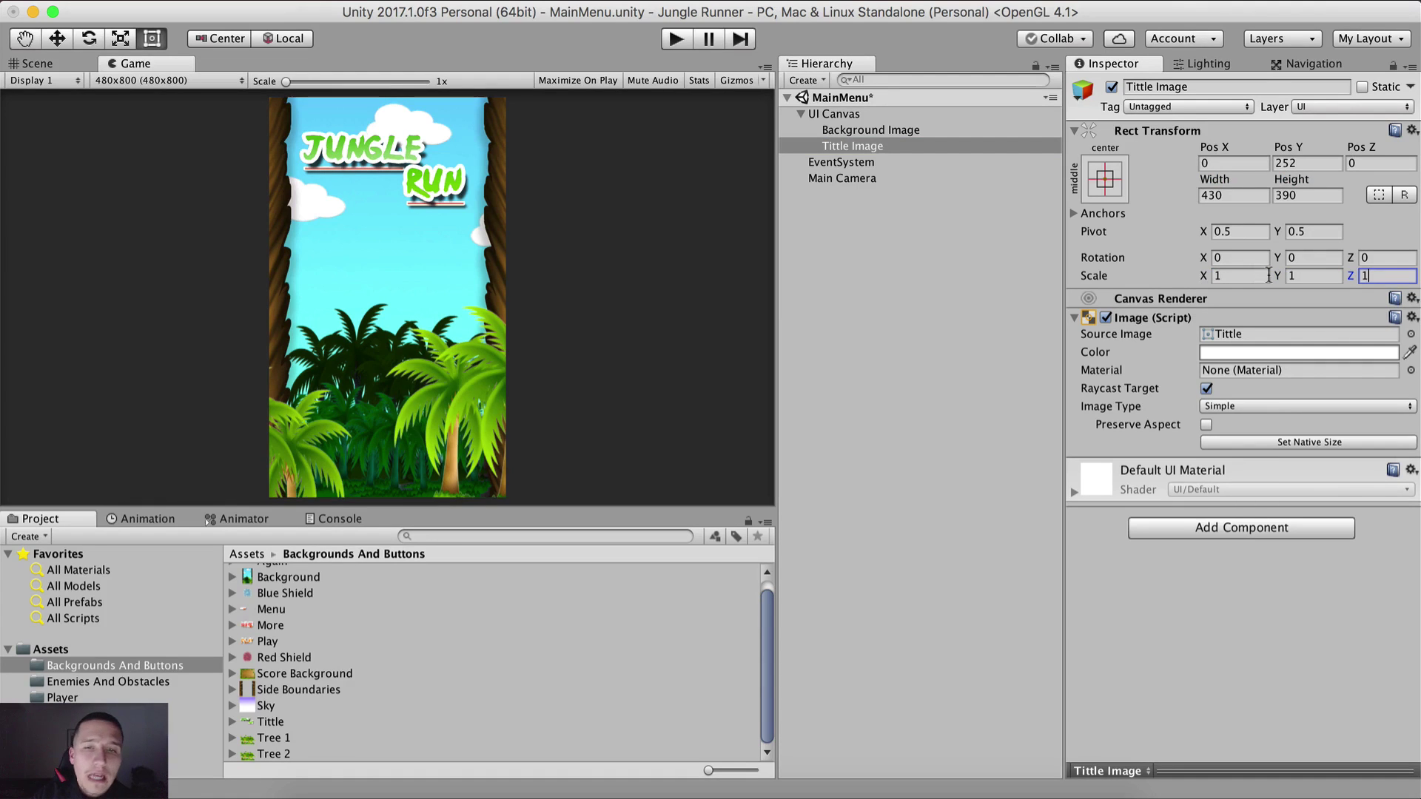
left_click(1014, 297)
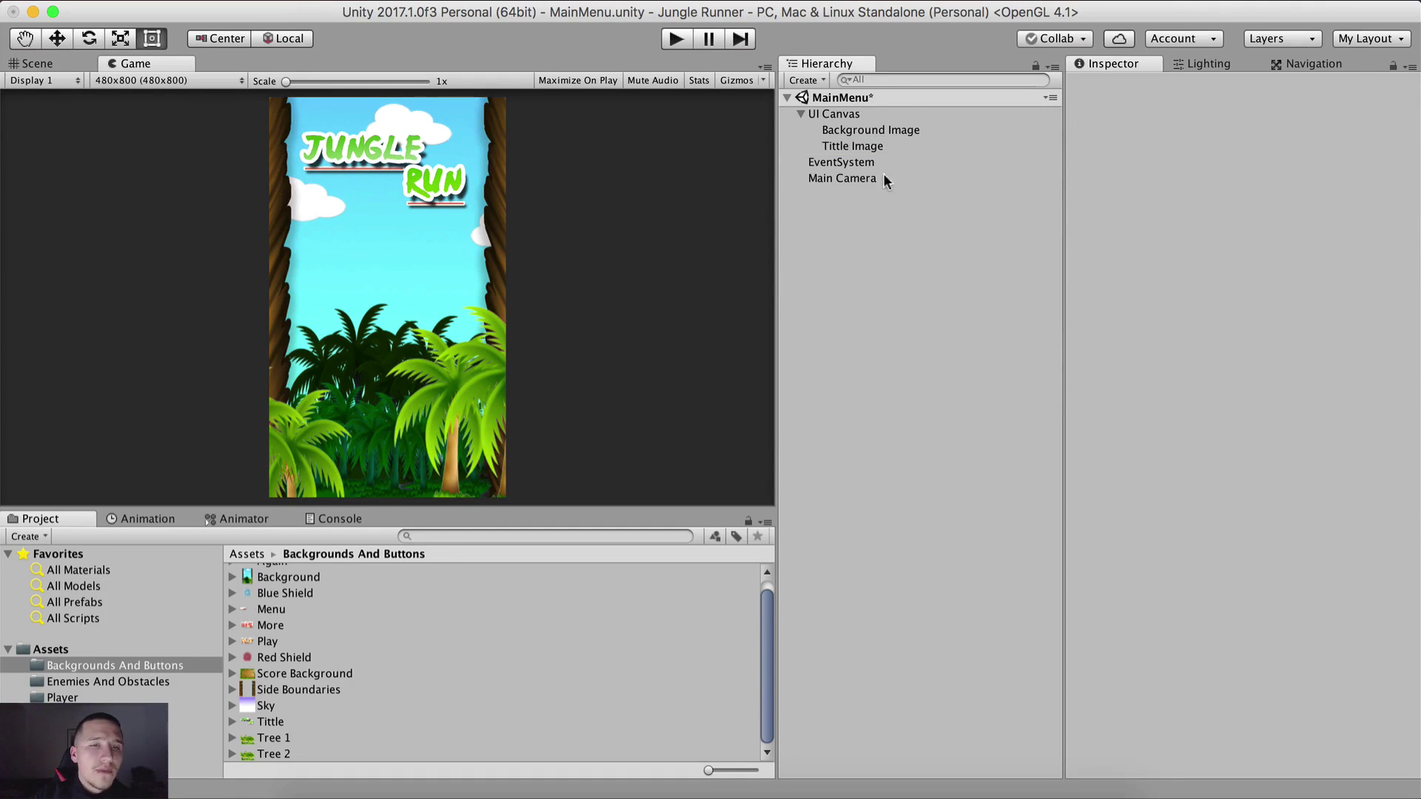
Duplicate the Tittle Image in the Scene view and rename the copy as Btn BG.
left_click(863, 147)
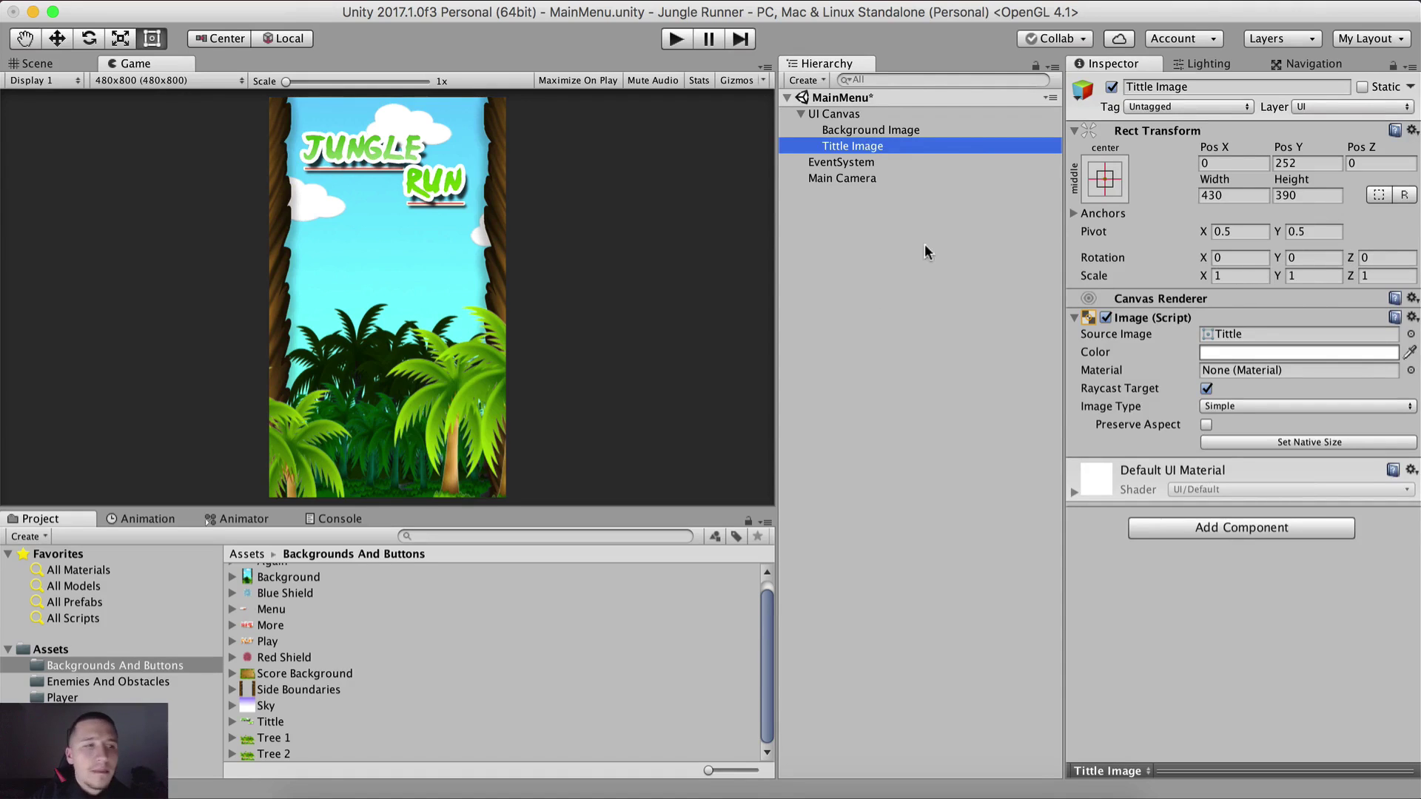
left_click(61, 60)
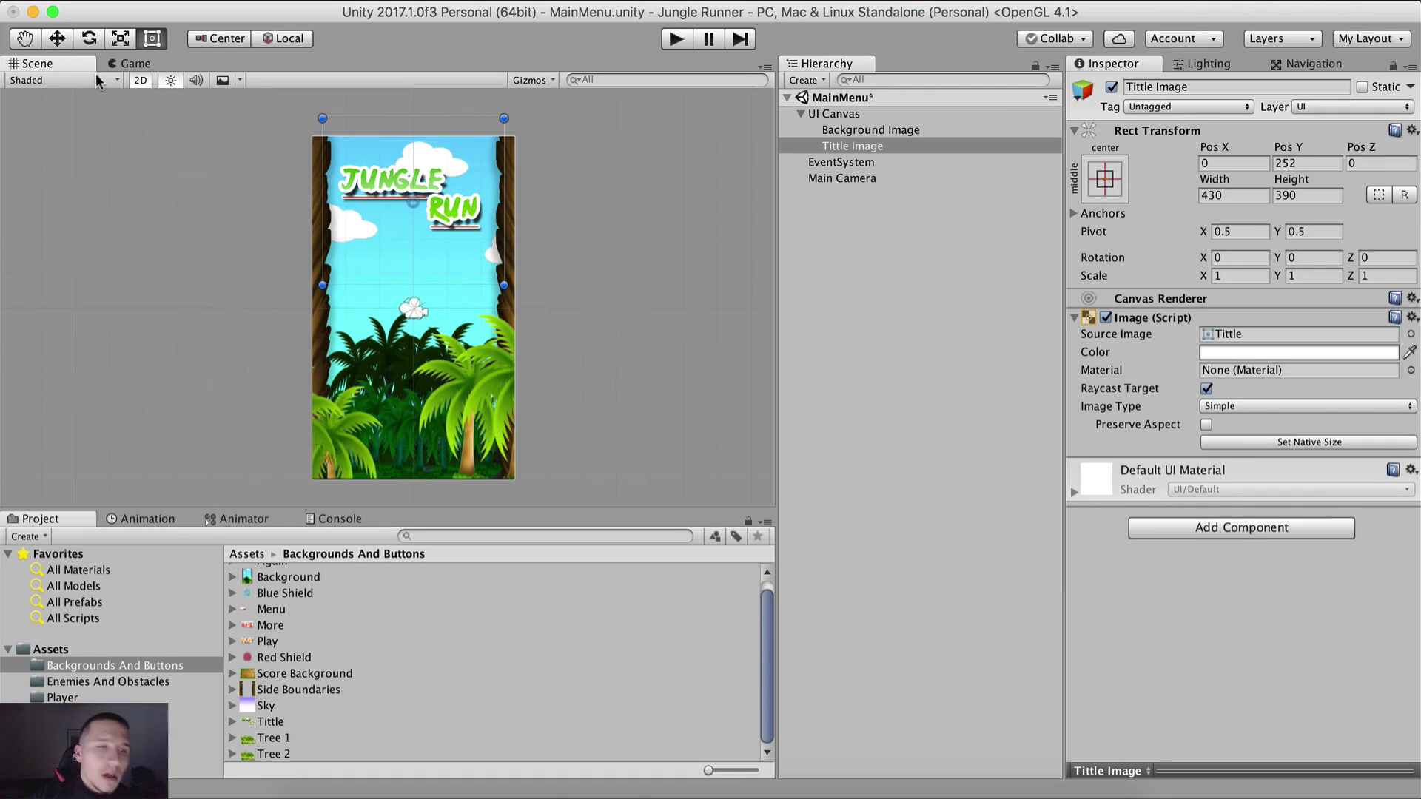
left_click(862, 147)
key("super+d")
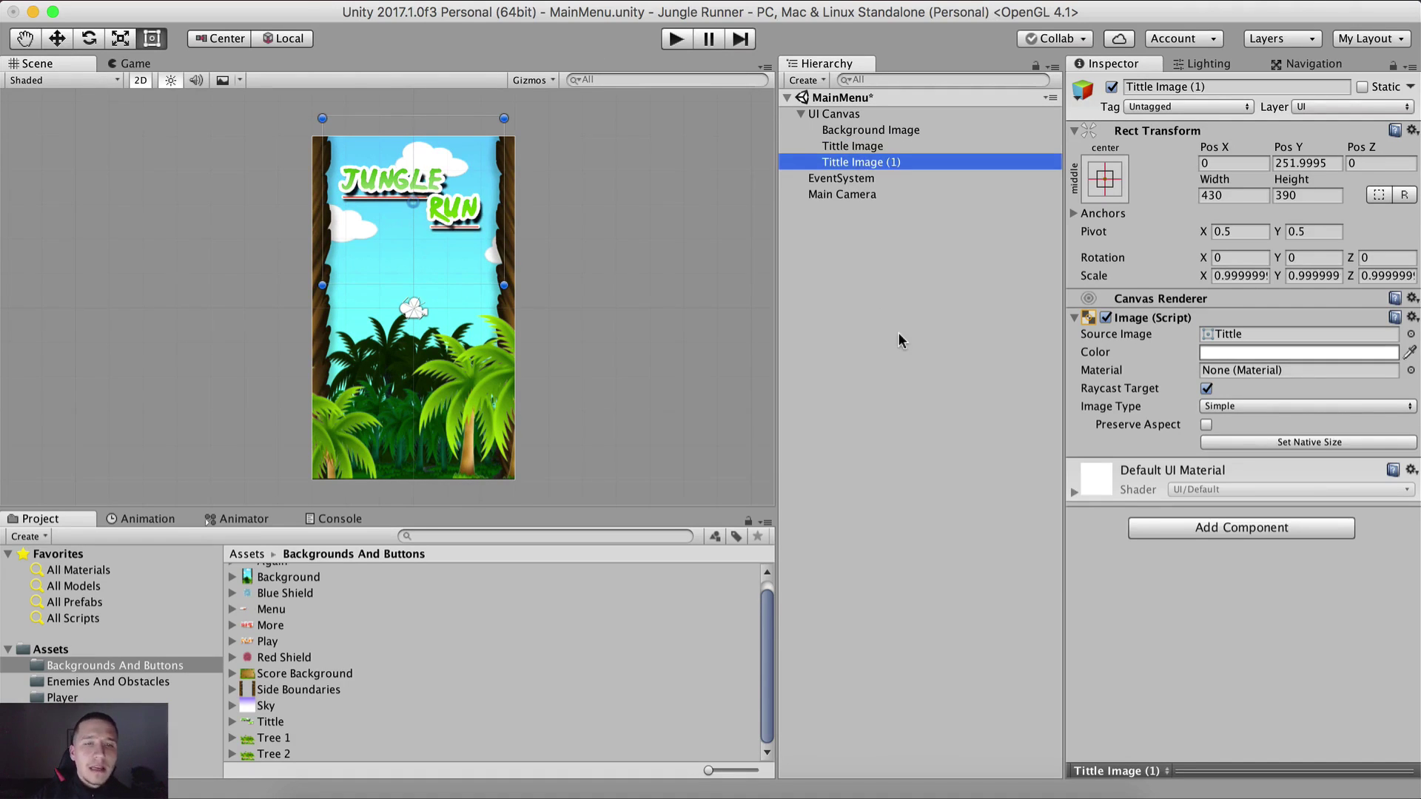
key("Return")
type("Btn BG")
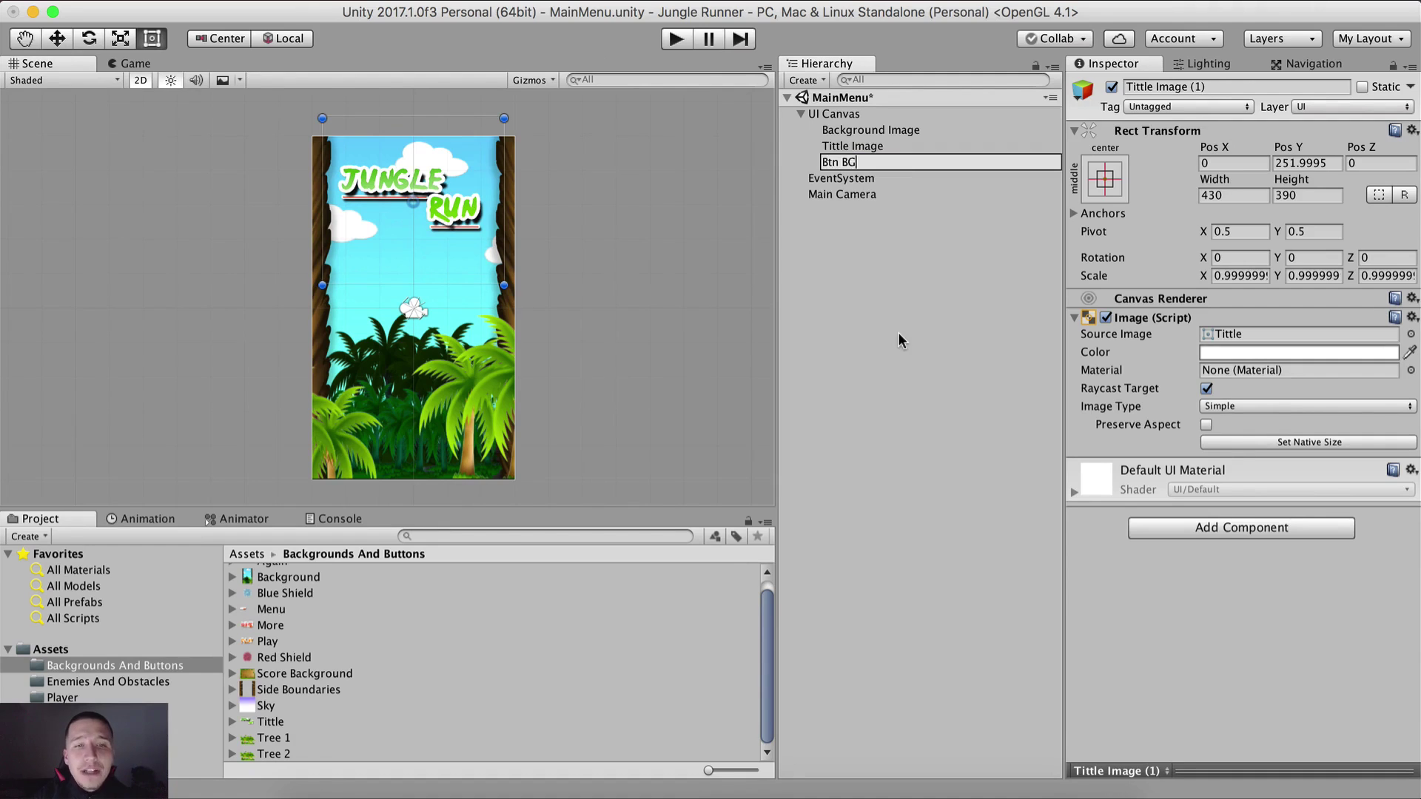
key("Return")
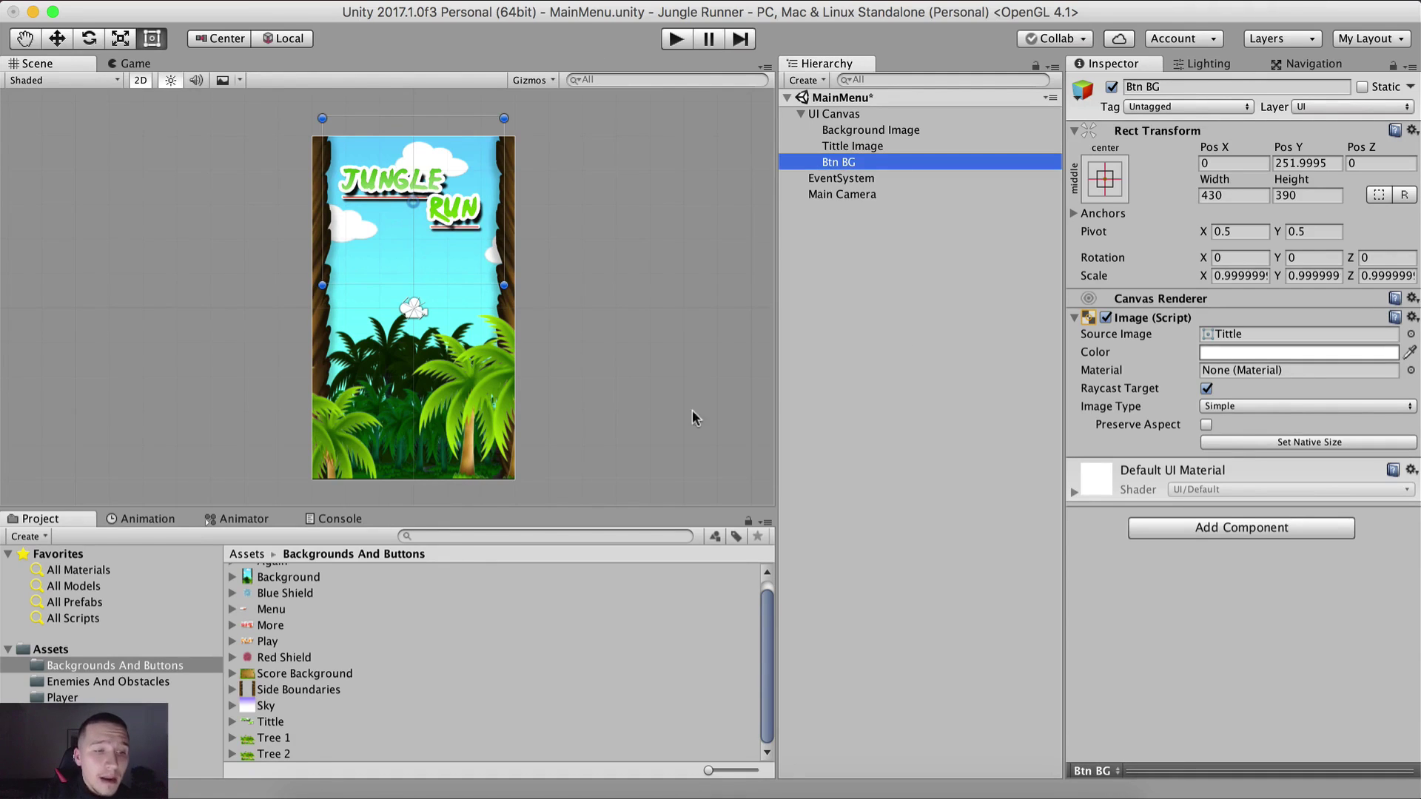
Assign the Blue Shield sprite as the Source Image of Btn BG.
left_click(286, 595)
left_click(859, 162)
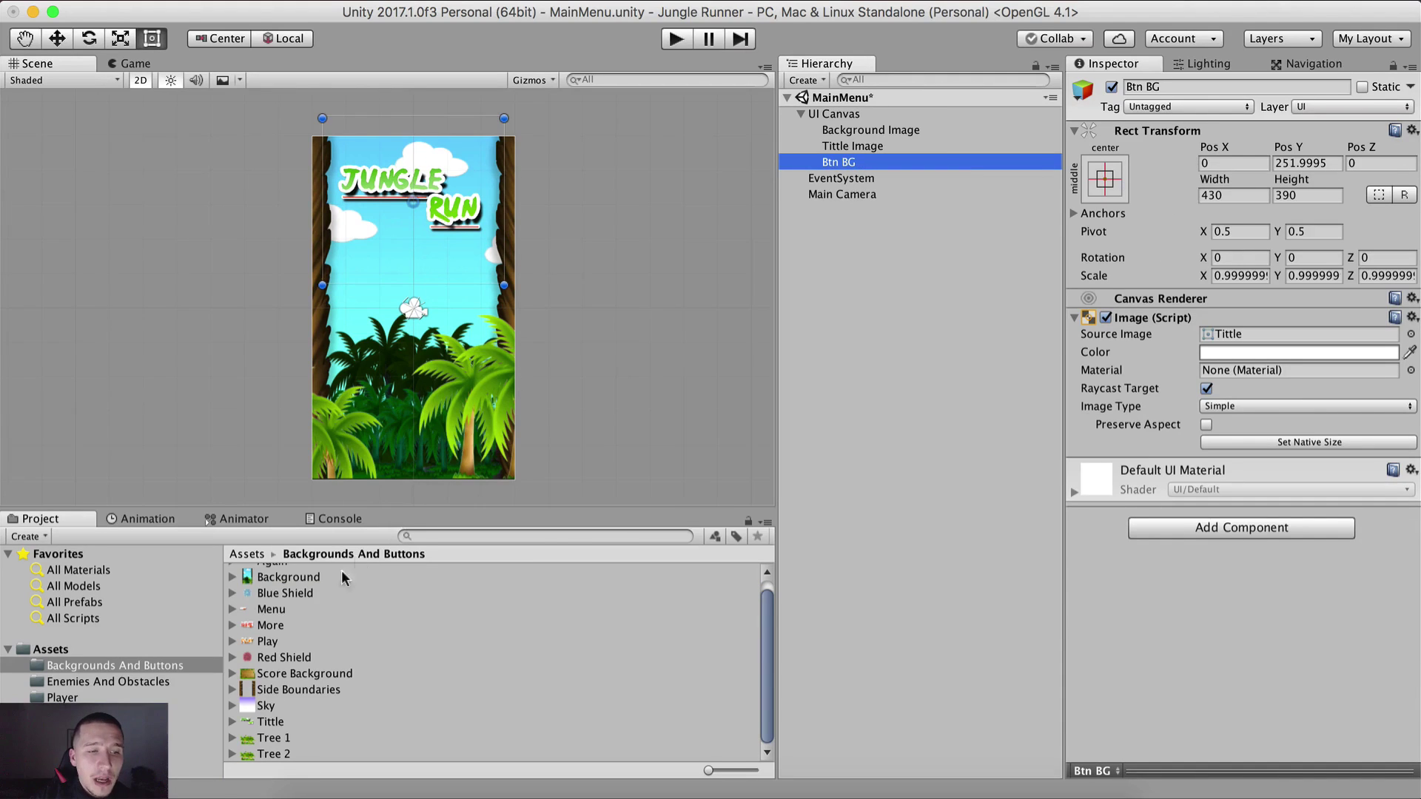
left_click_drag(311, 595, 1226, 337)
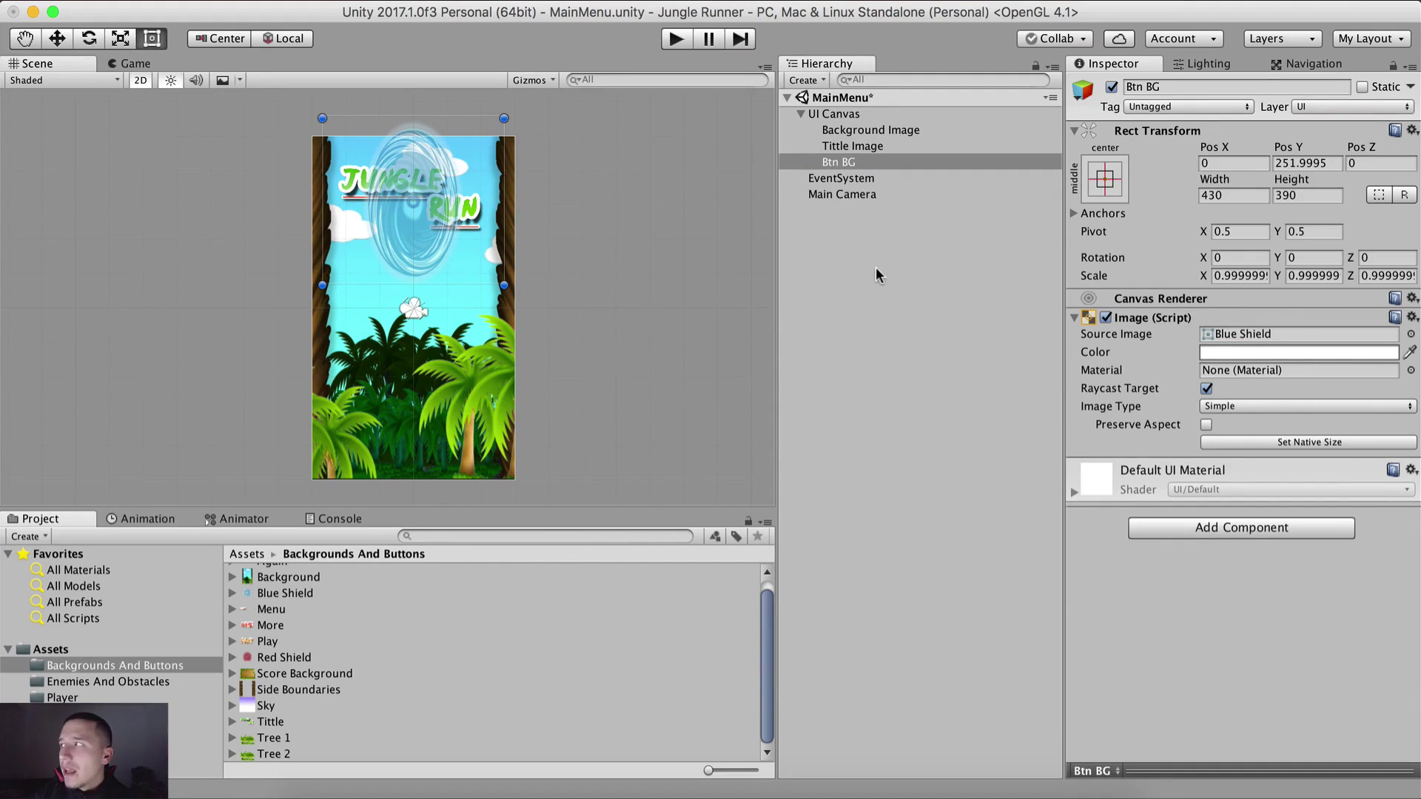
Resize Btn BG to 372 wide by 206 high and set its Pos Y to 31.
left_click(1238, 194)
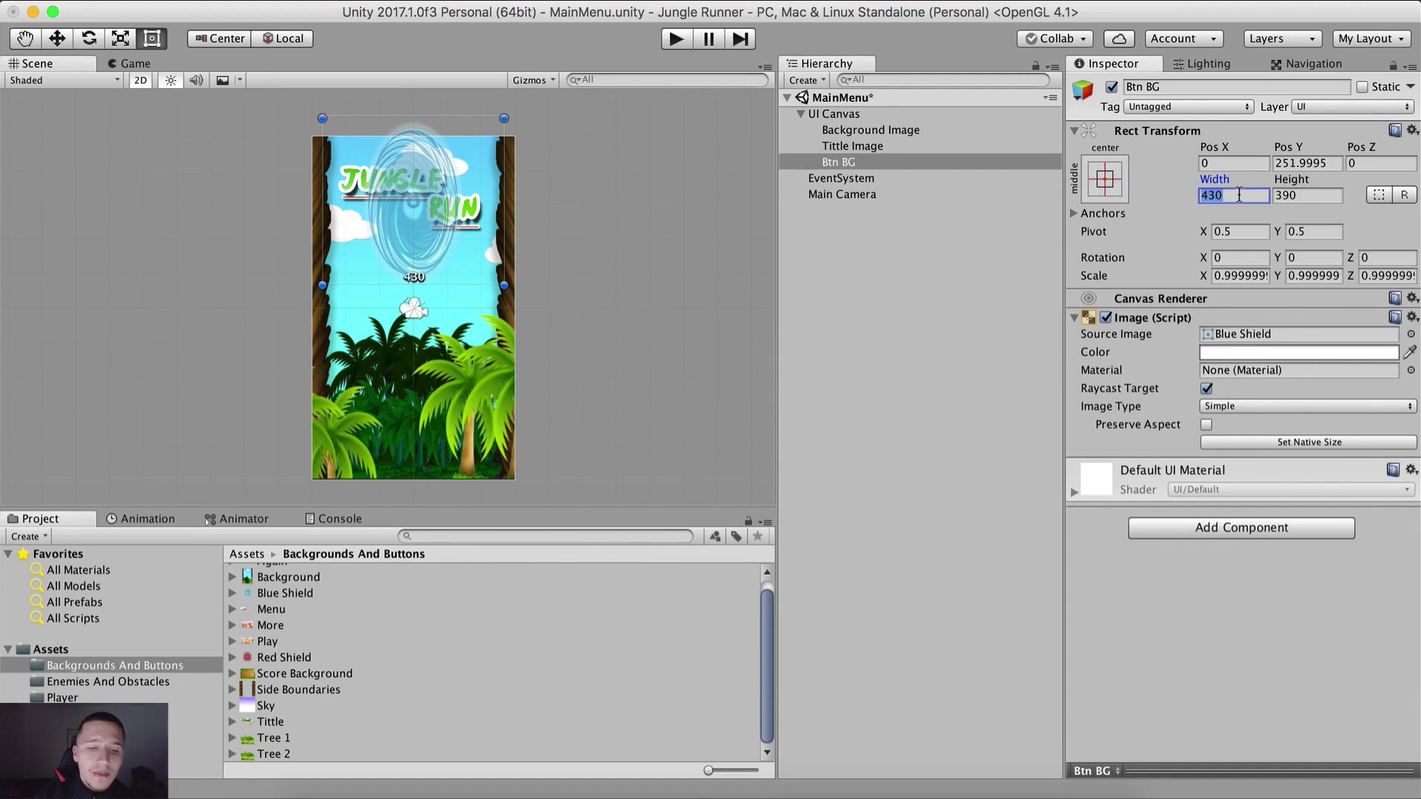
type("372")
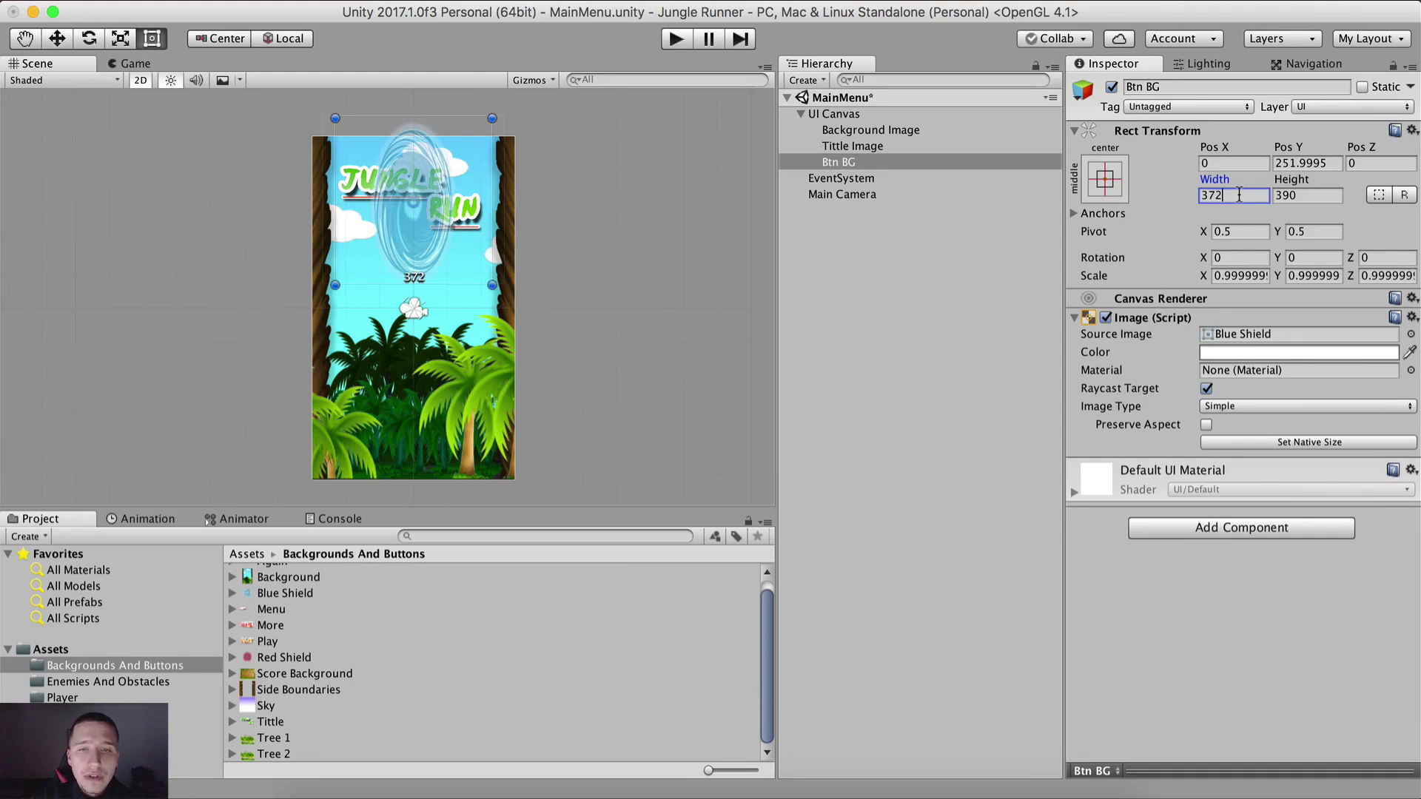
key("Tab")
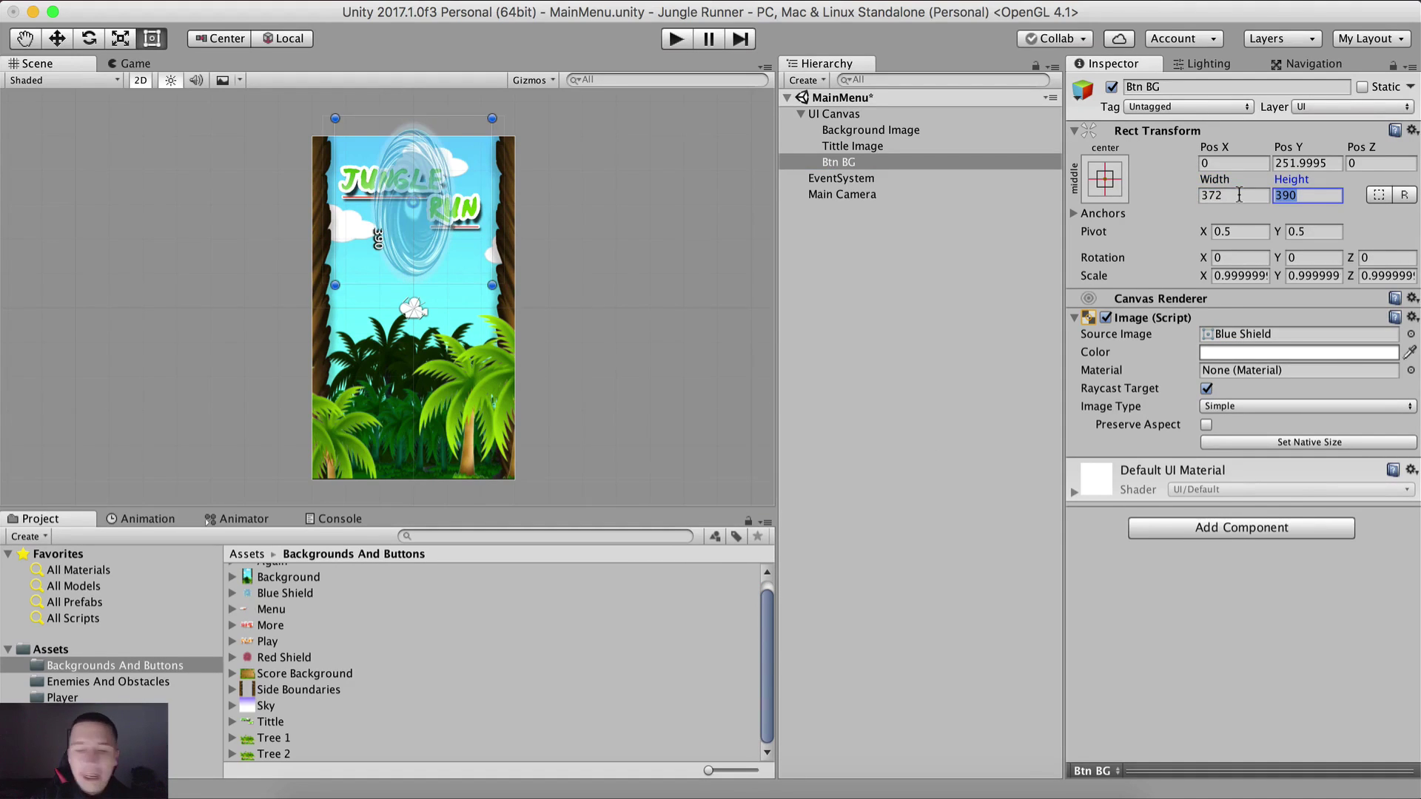
type("206")
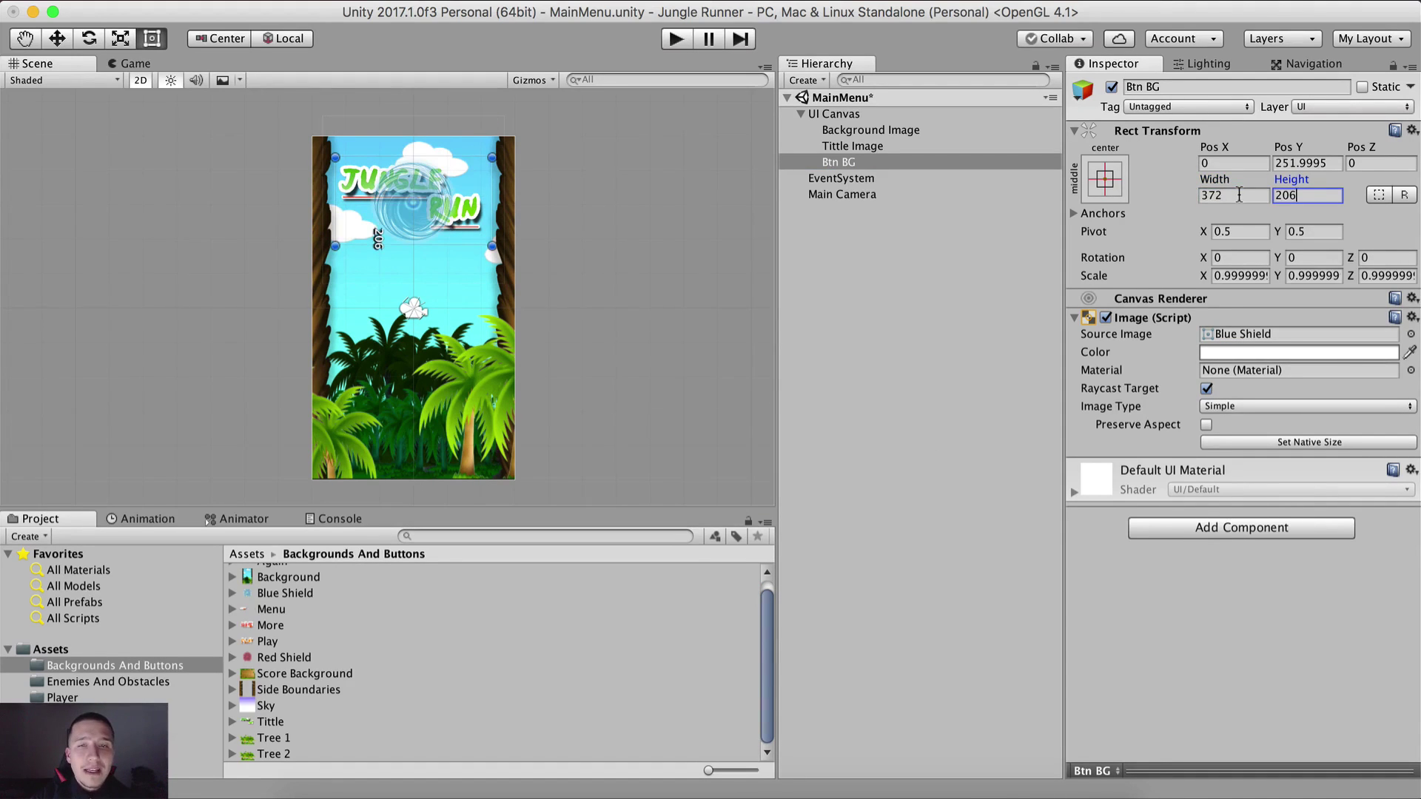
left_click(1307, 165)
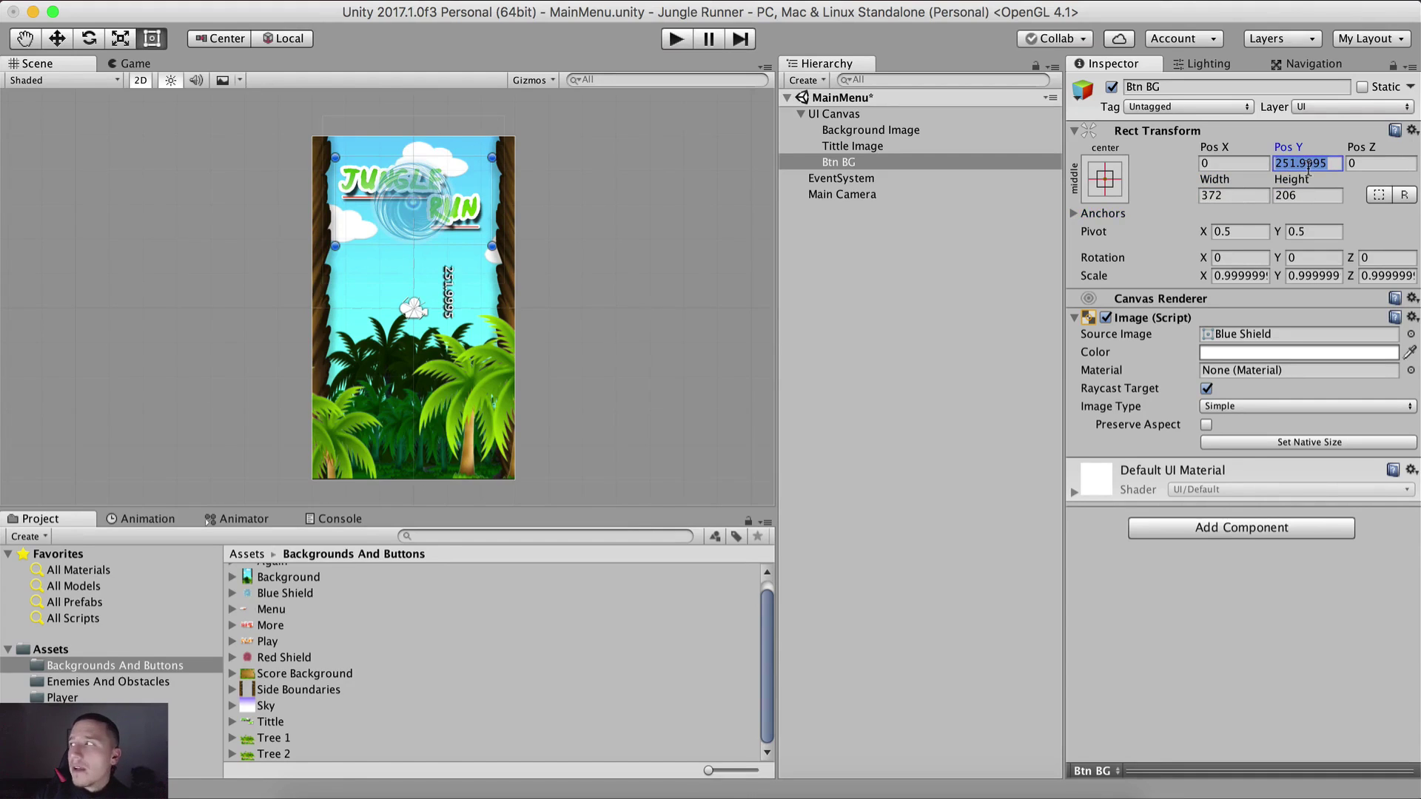
type("31")
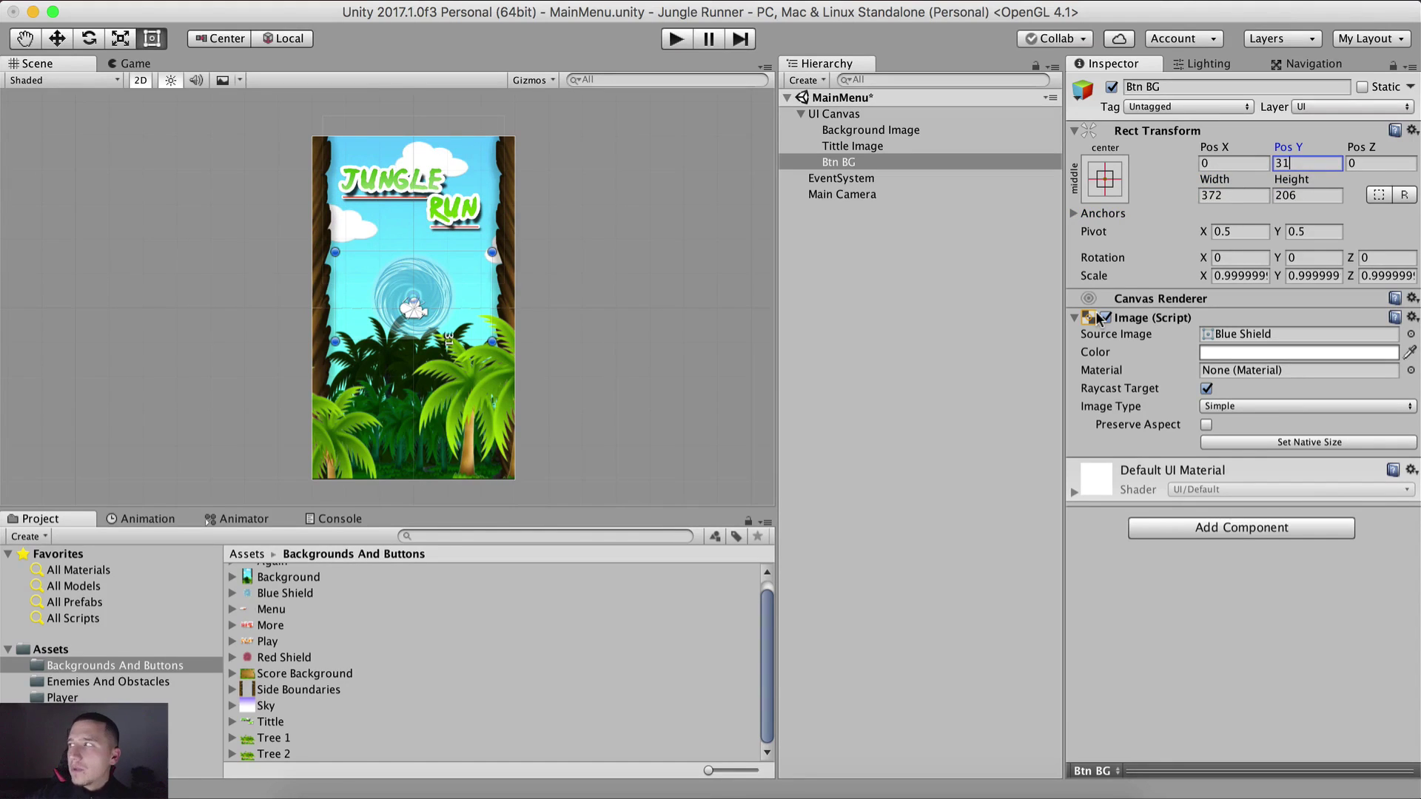
Add a UI Button to the UI Canvas.
left_click(865, 256)
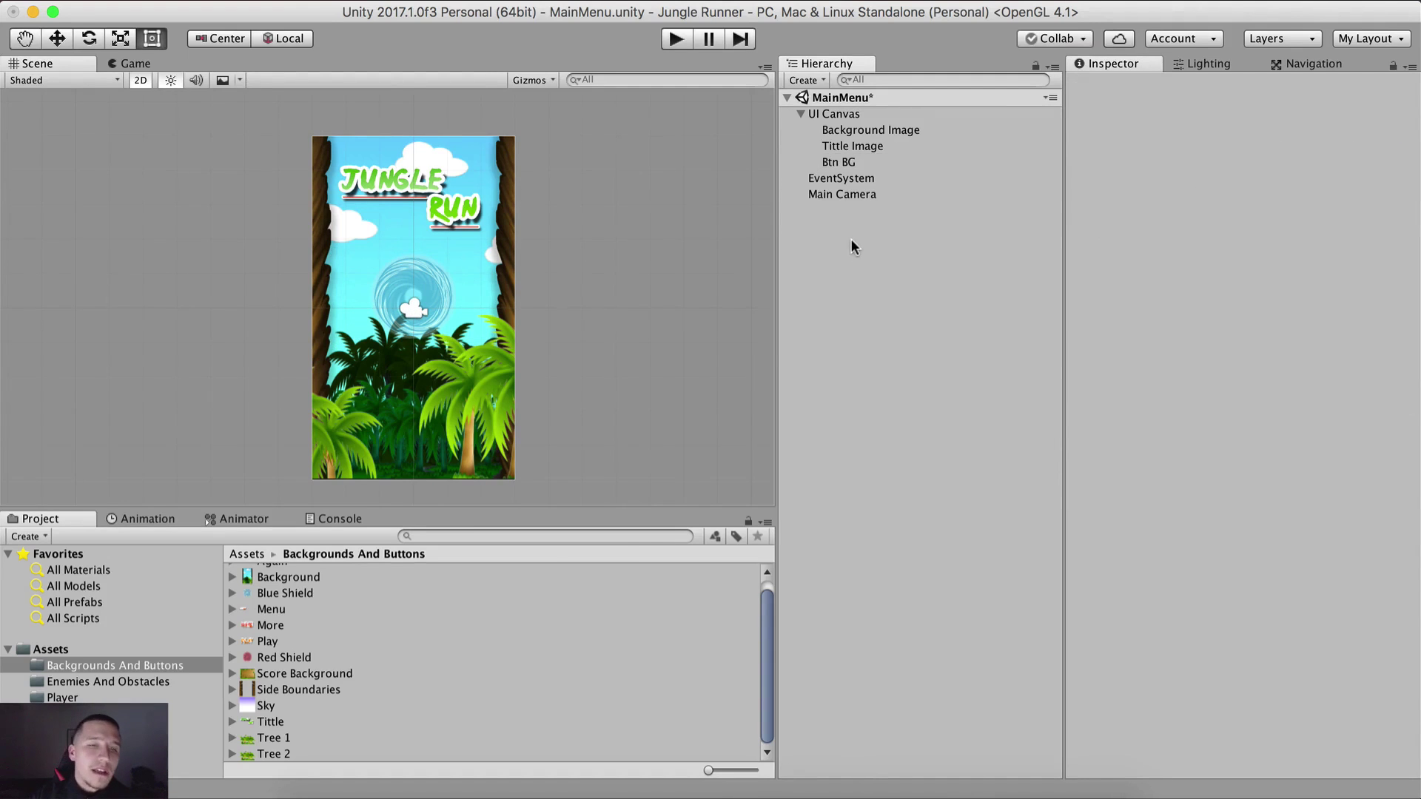
right_click(851, 238)
mouse_move(925, 535)
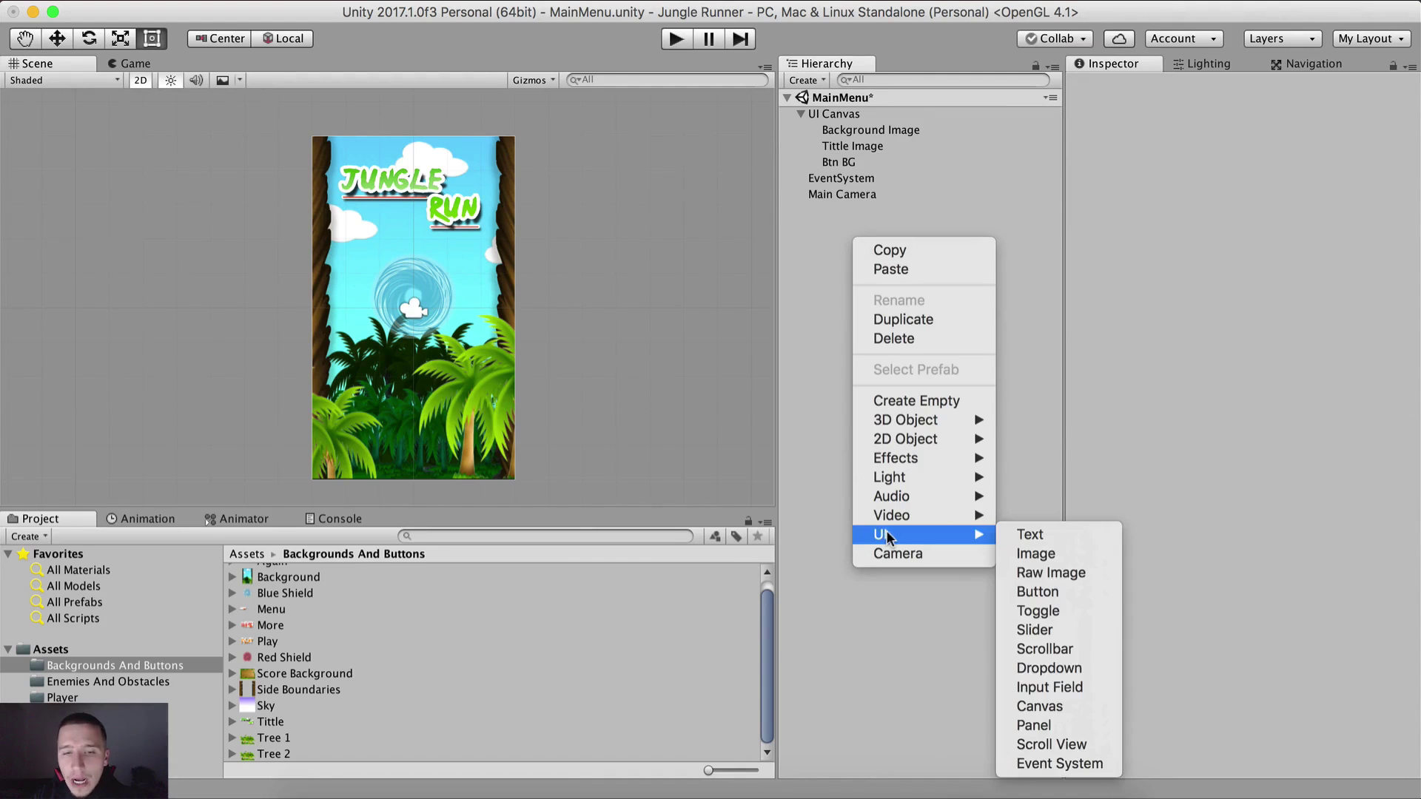
left_click(1044, 590)
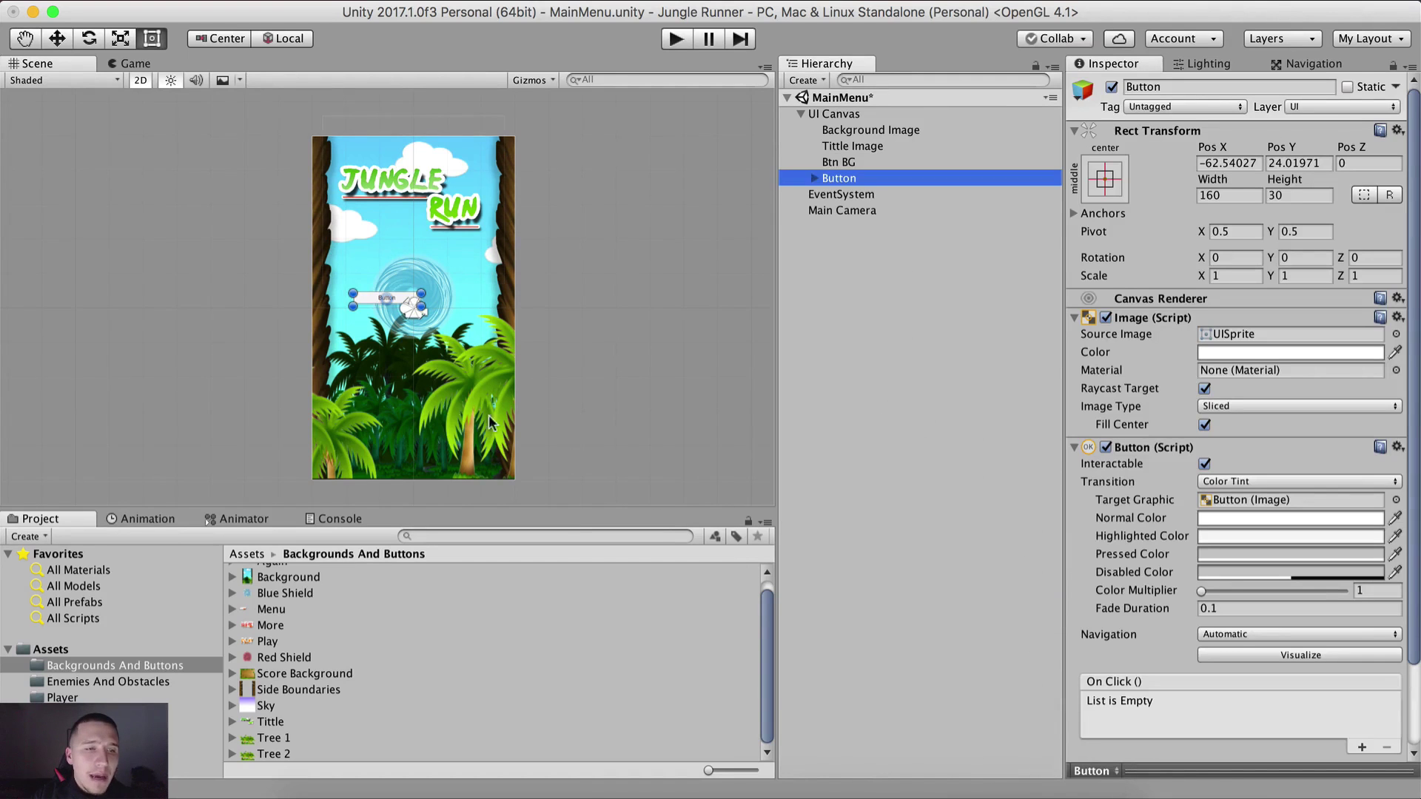
Rename the new Button under the UI Canvas as Play Btn.
key("f")
scroll(439, 306, "down", 2)
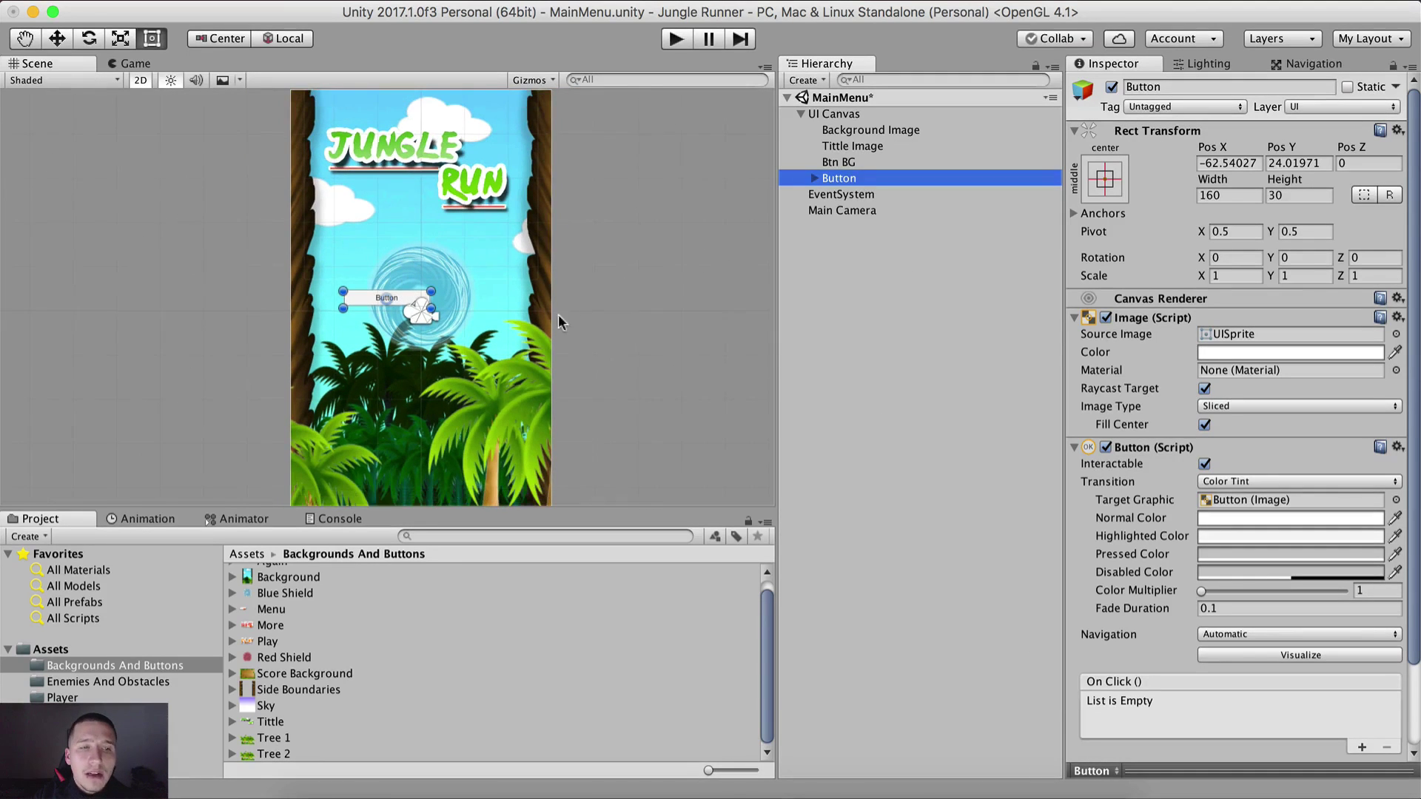
scroll(602, 336, "down", 1)
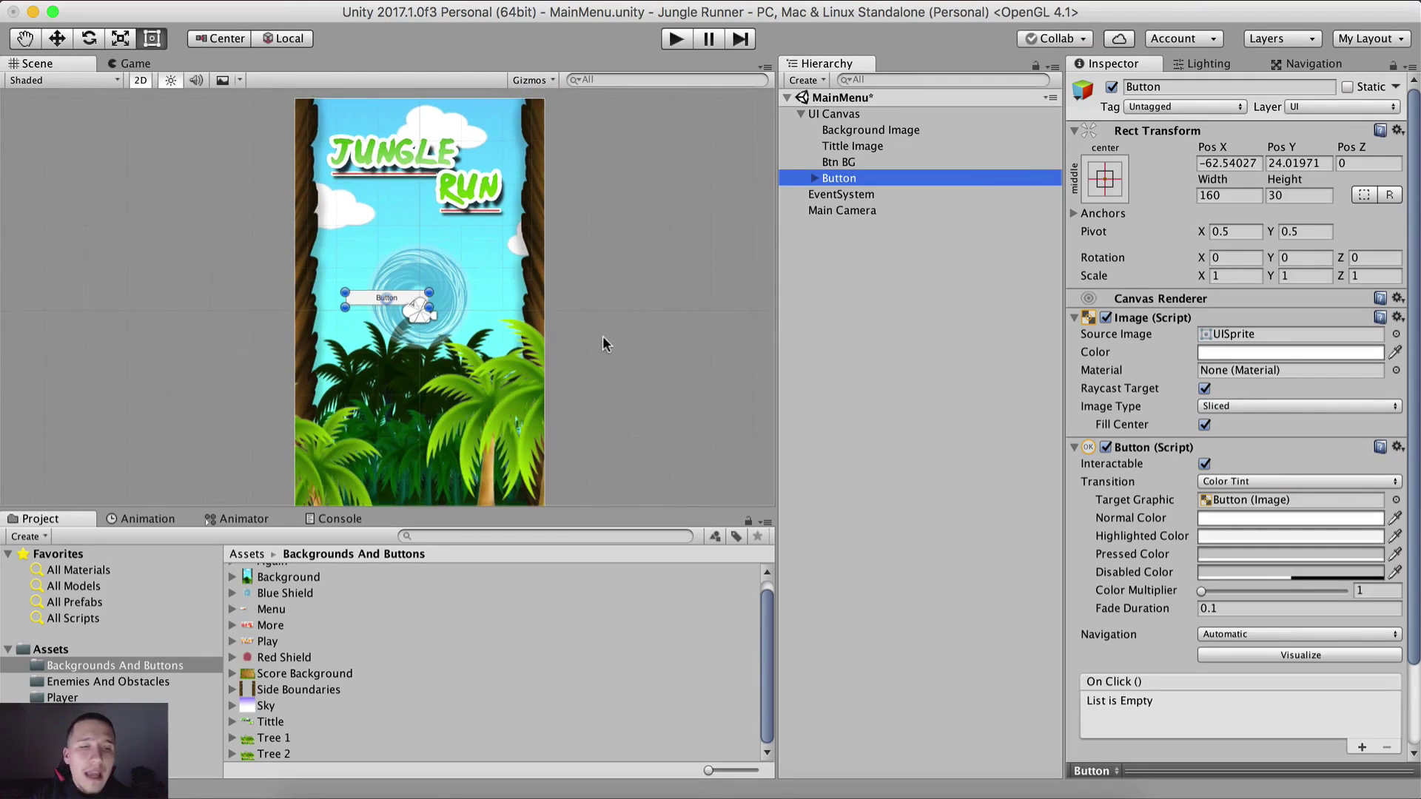
left_click(829, 177)
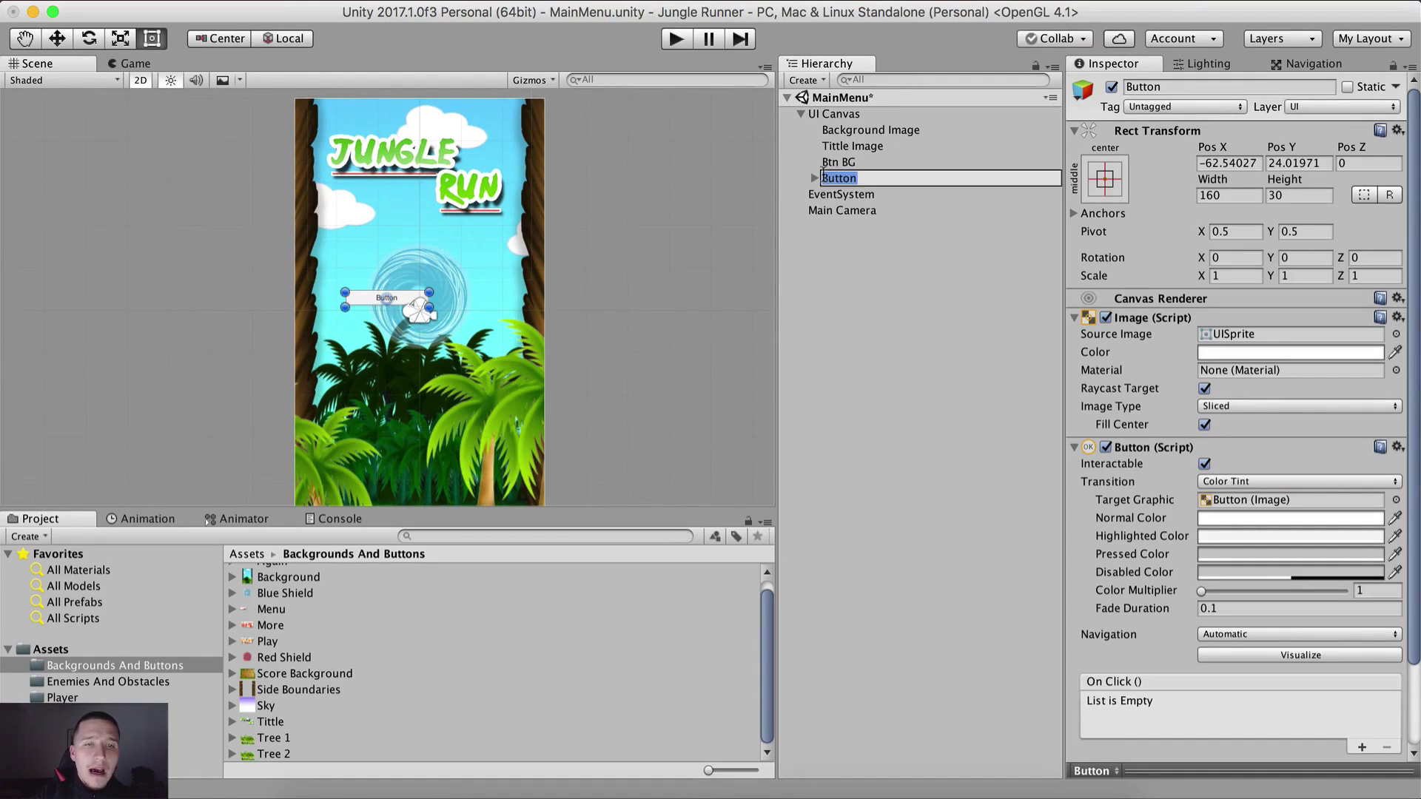
type("Play Btn")
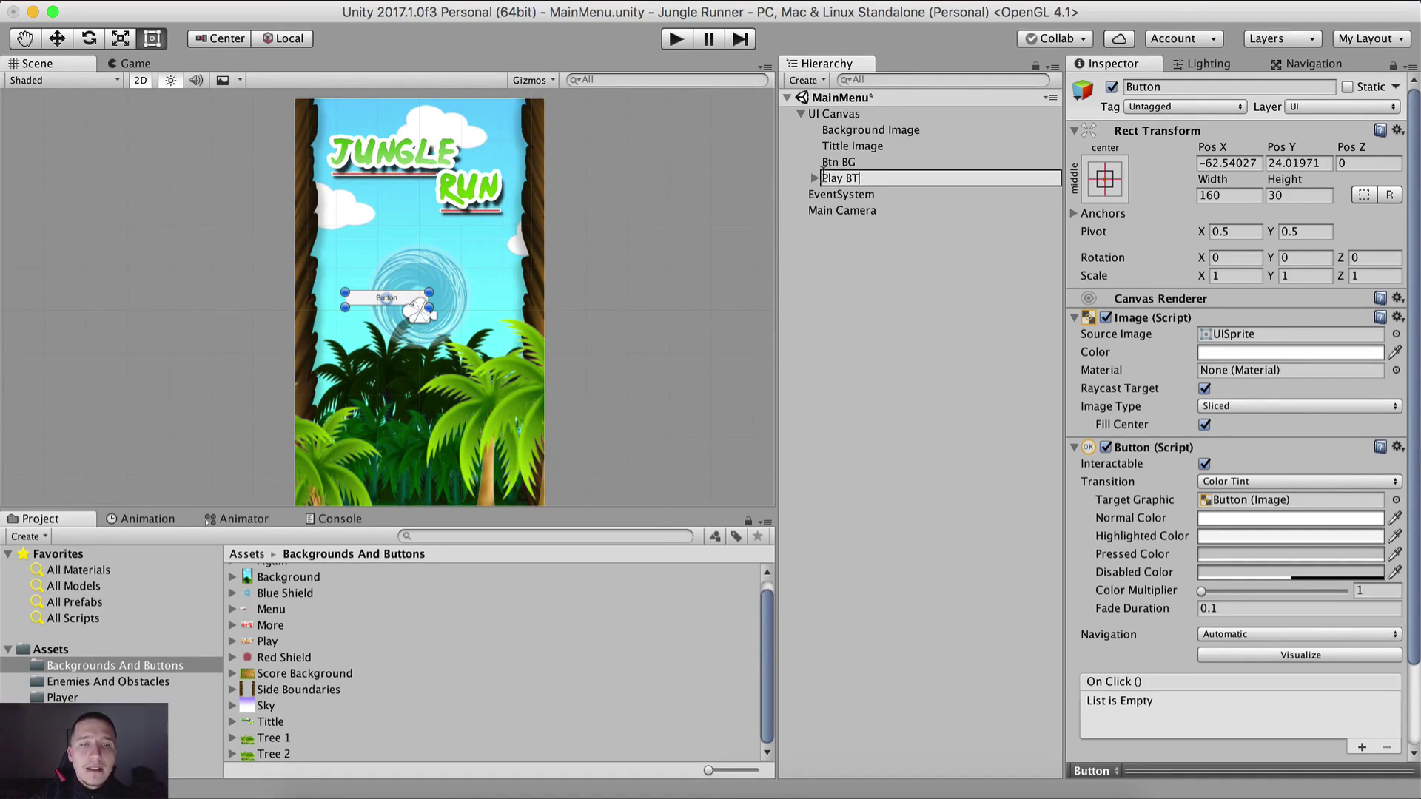
key("Return")
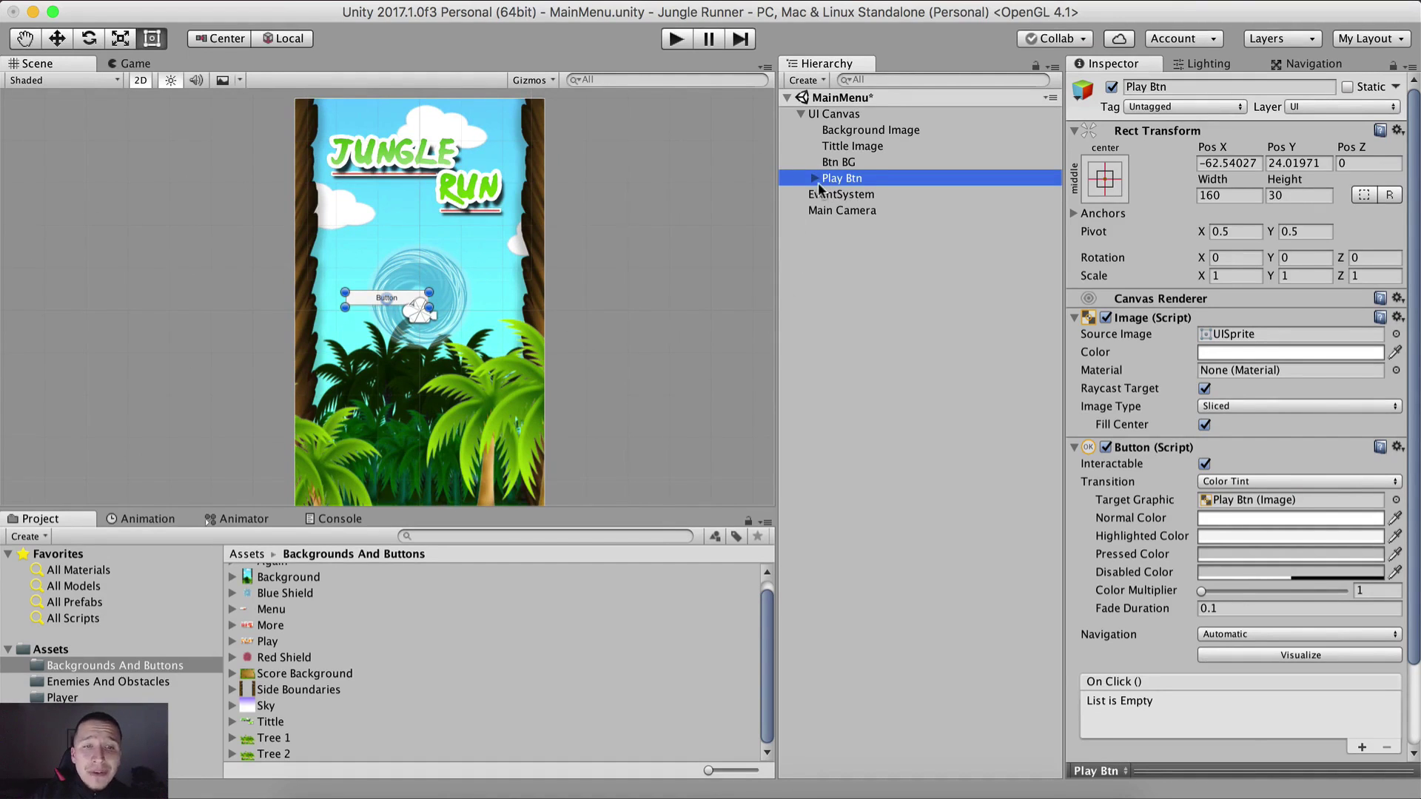
Delete the Text child object of Play Btn after toggling its visibility in the Scene view.
left_click(814, 178)
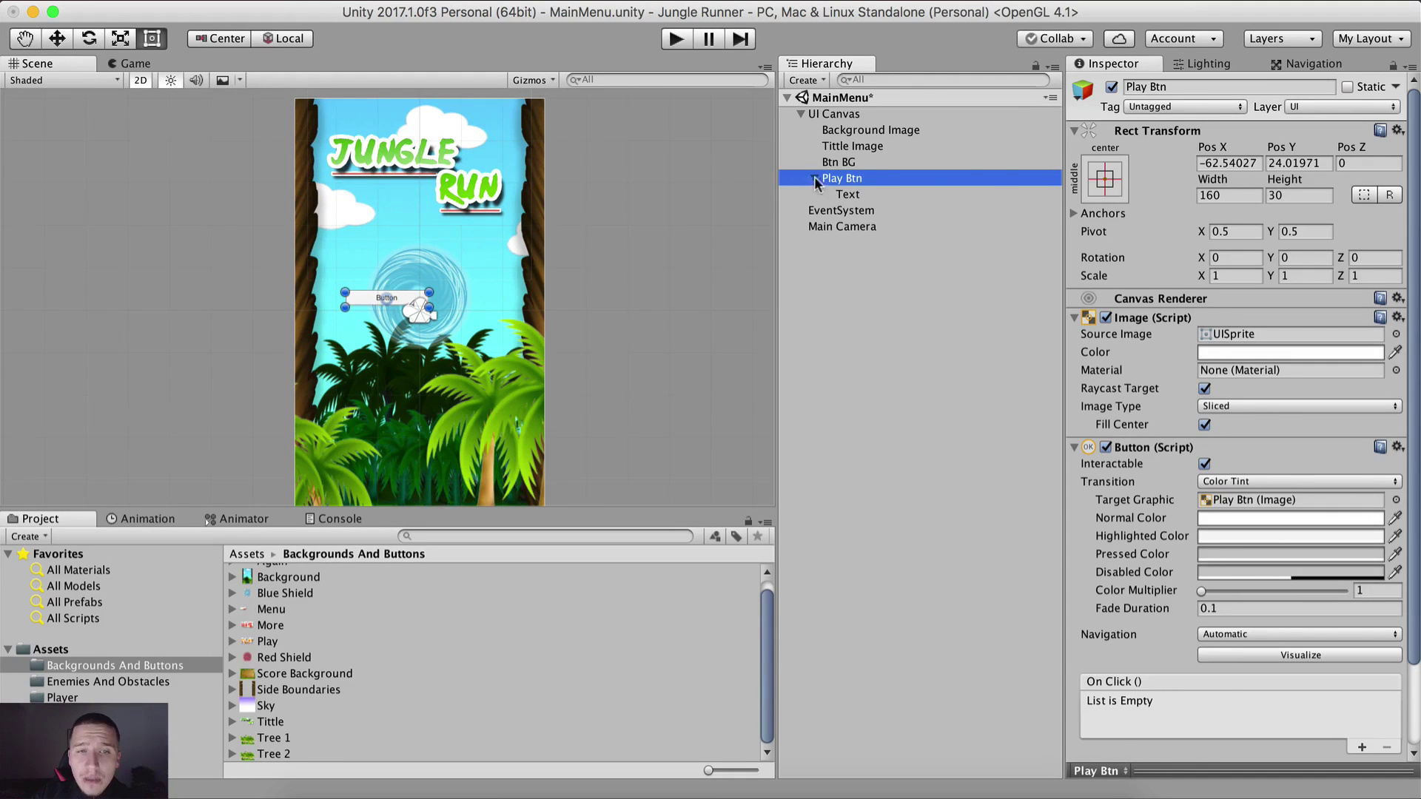
left_click(974, 194)
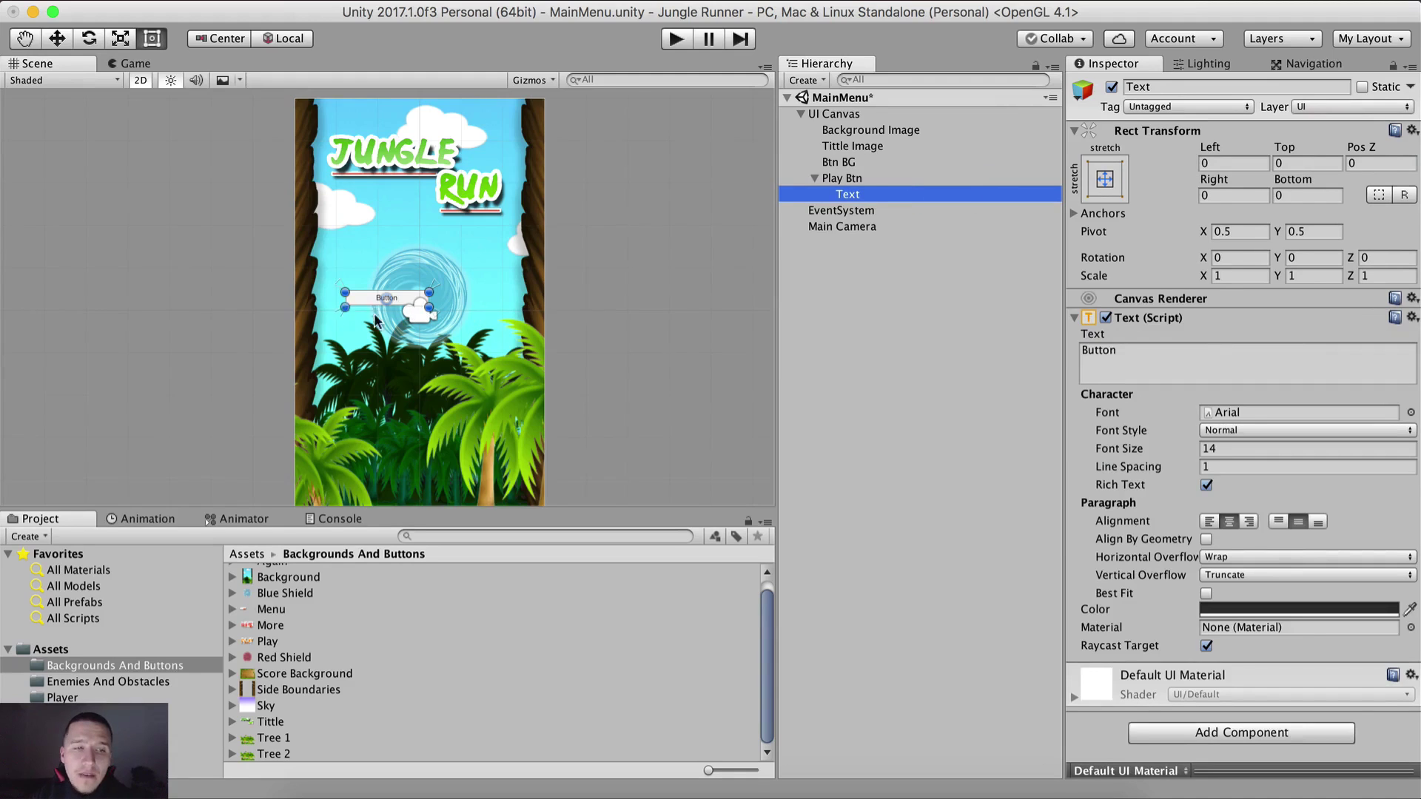
key("f")
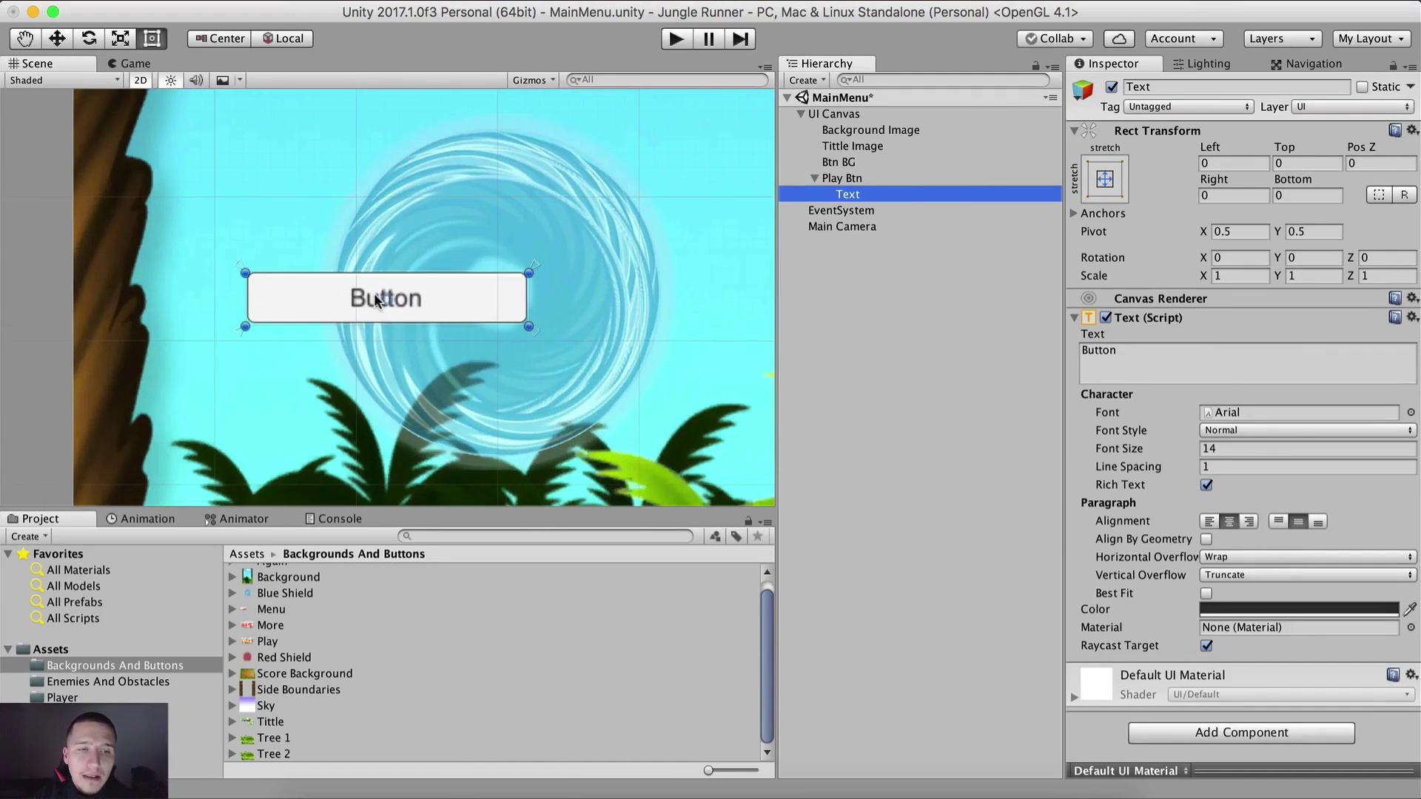
left_click(1111, 87)
left_click(1111, 88)
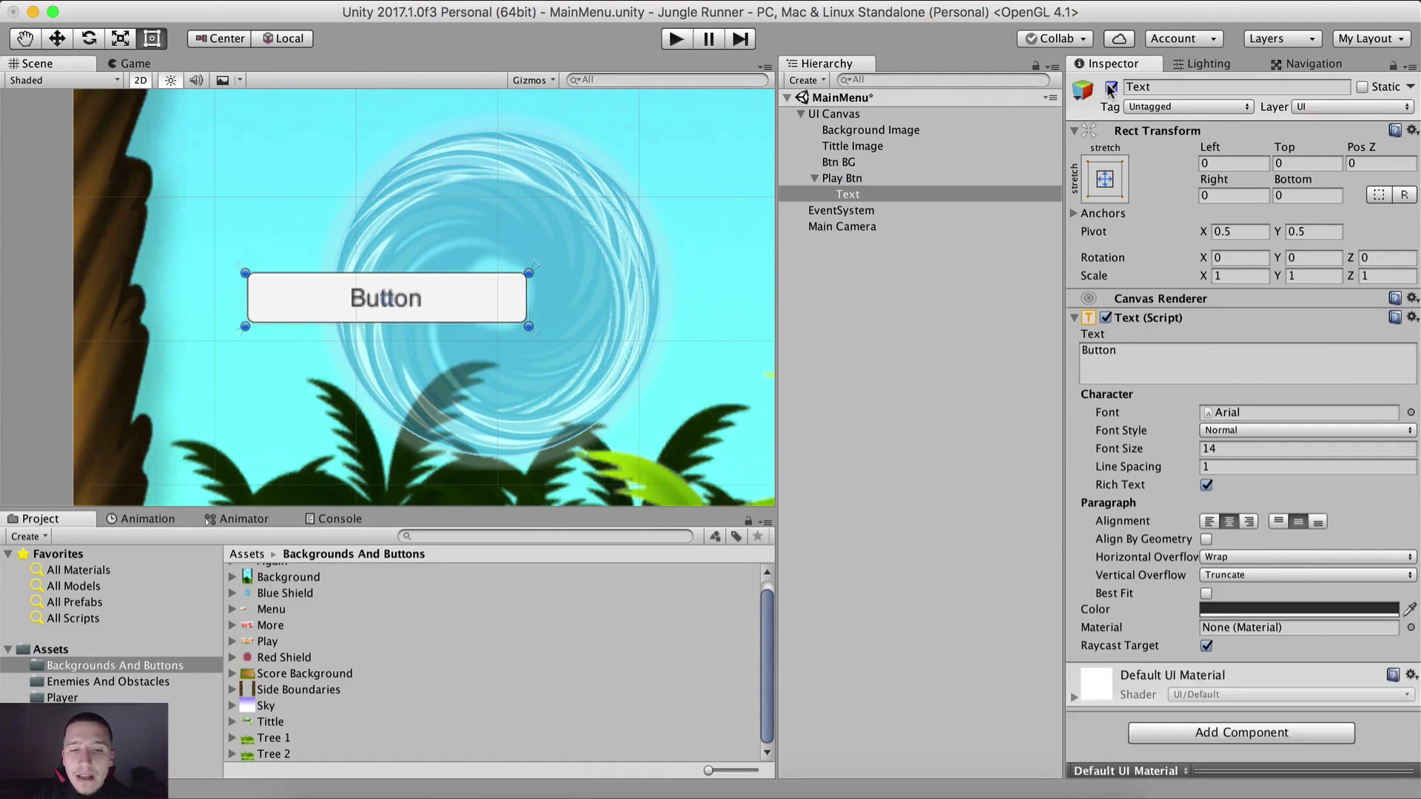
left_click(1111, 87)
left_click(1111, 88)
scroll(412, 300, "down", 10)
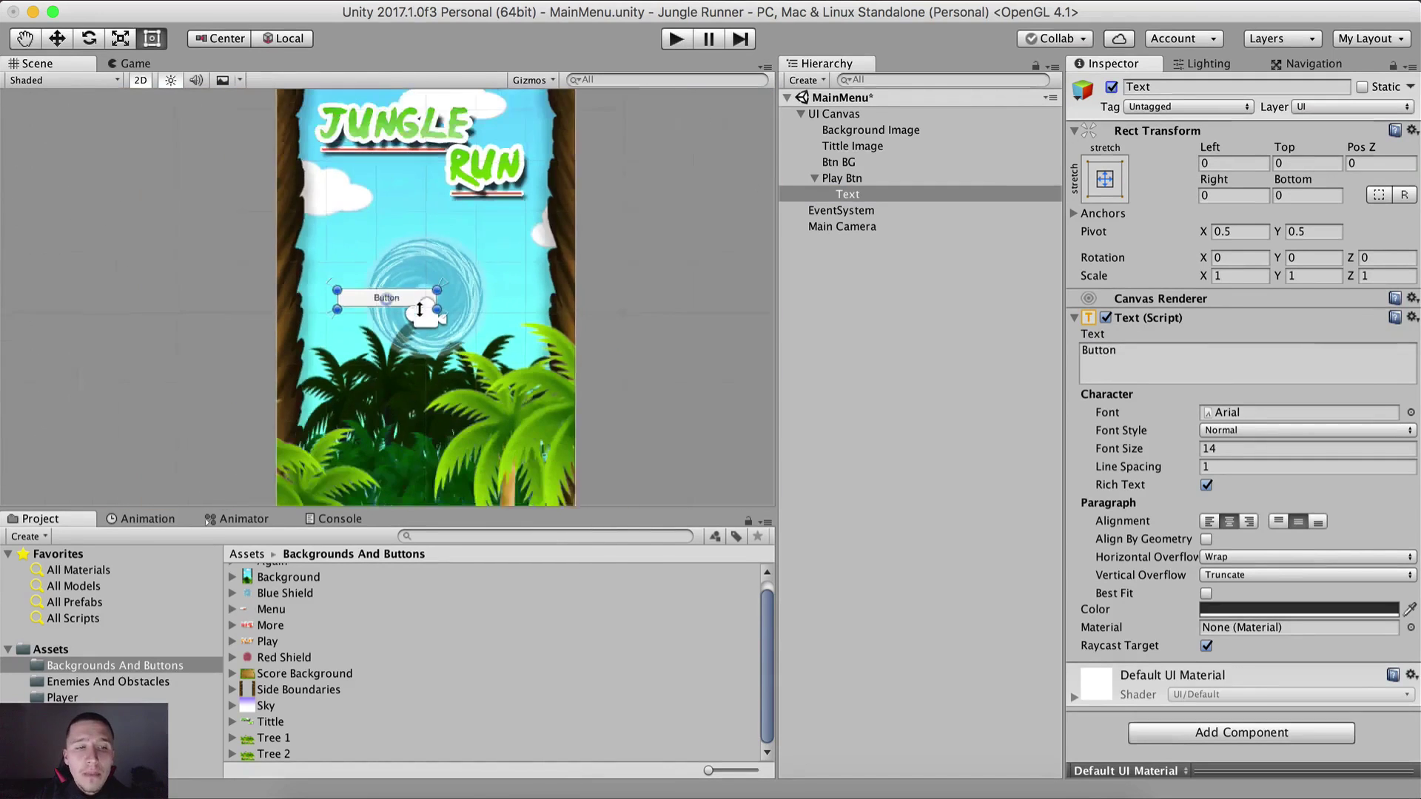
left_click(894, 194)
key("super+BackSpace")
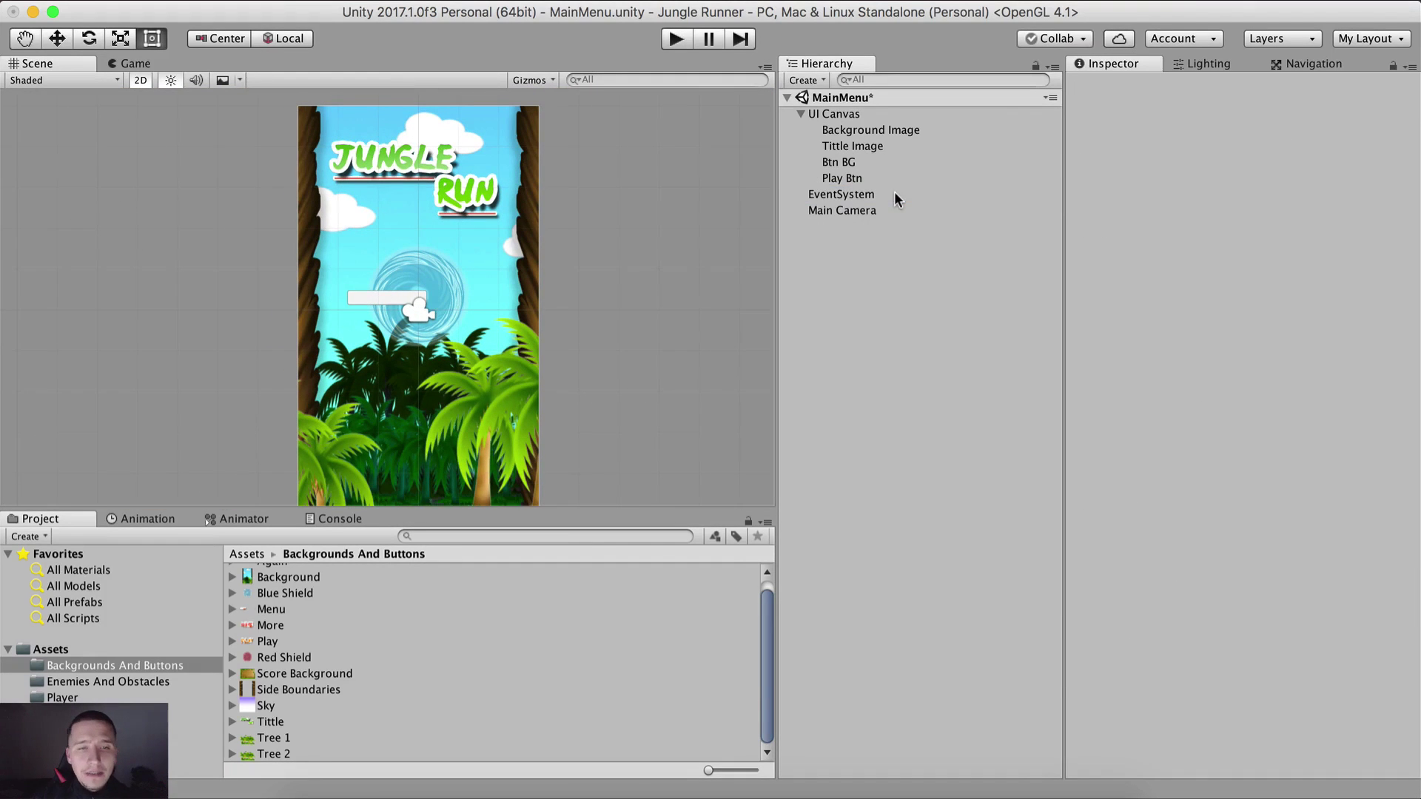
Assign the Play sprite from Backgrounds And Buttons as the Source Image of Play Btn.
left_click(852, 180)
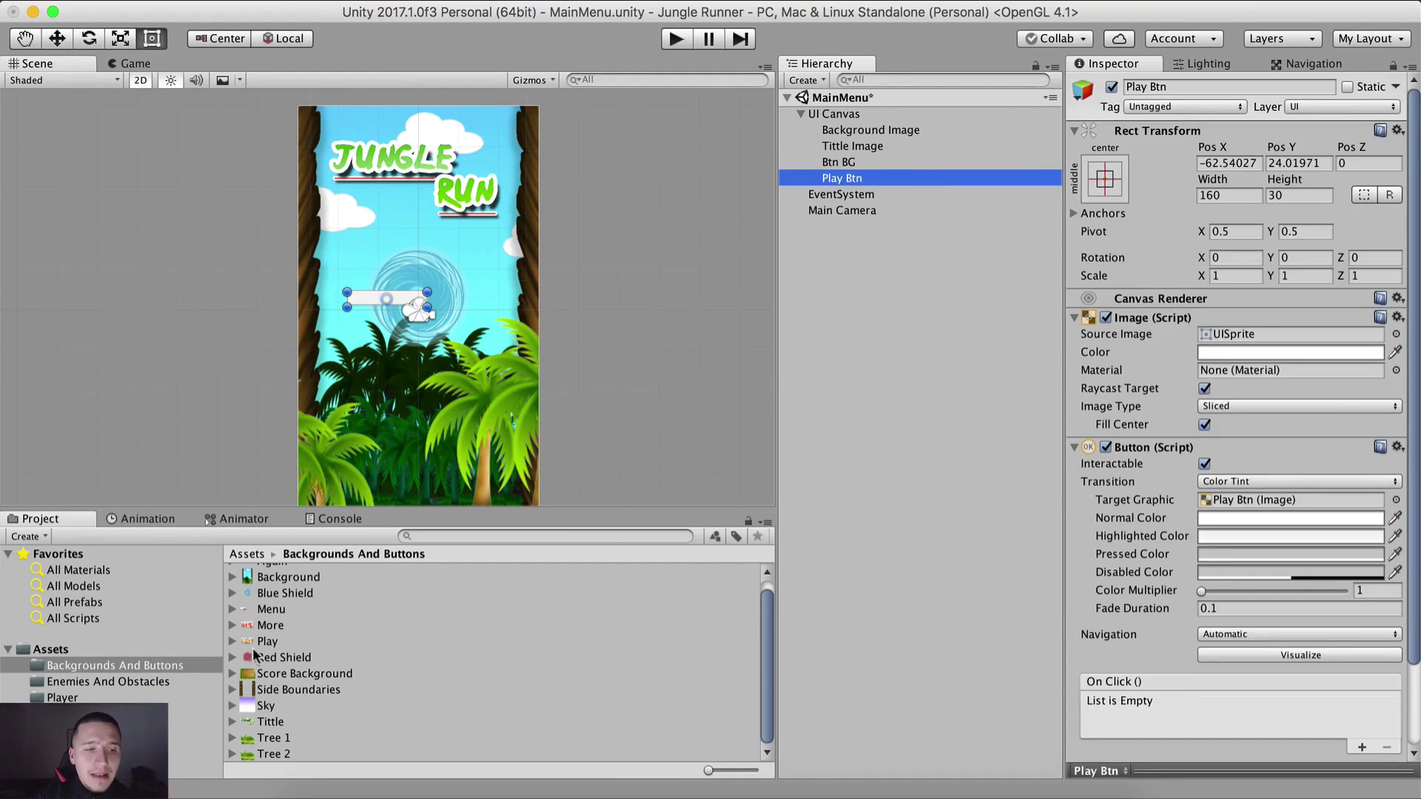
left_click(261, 641)
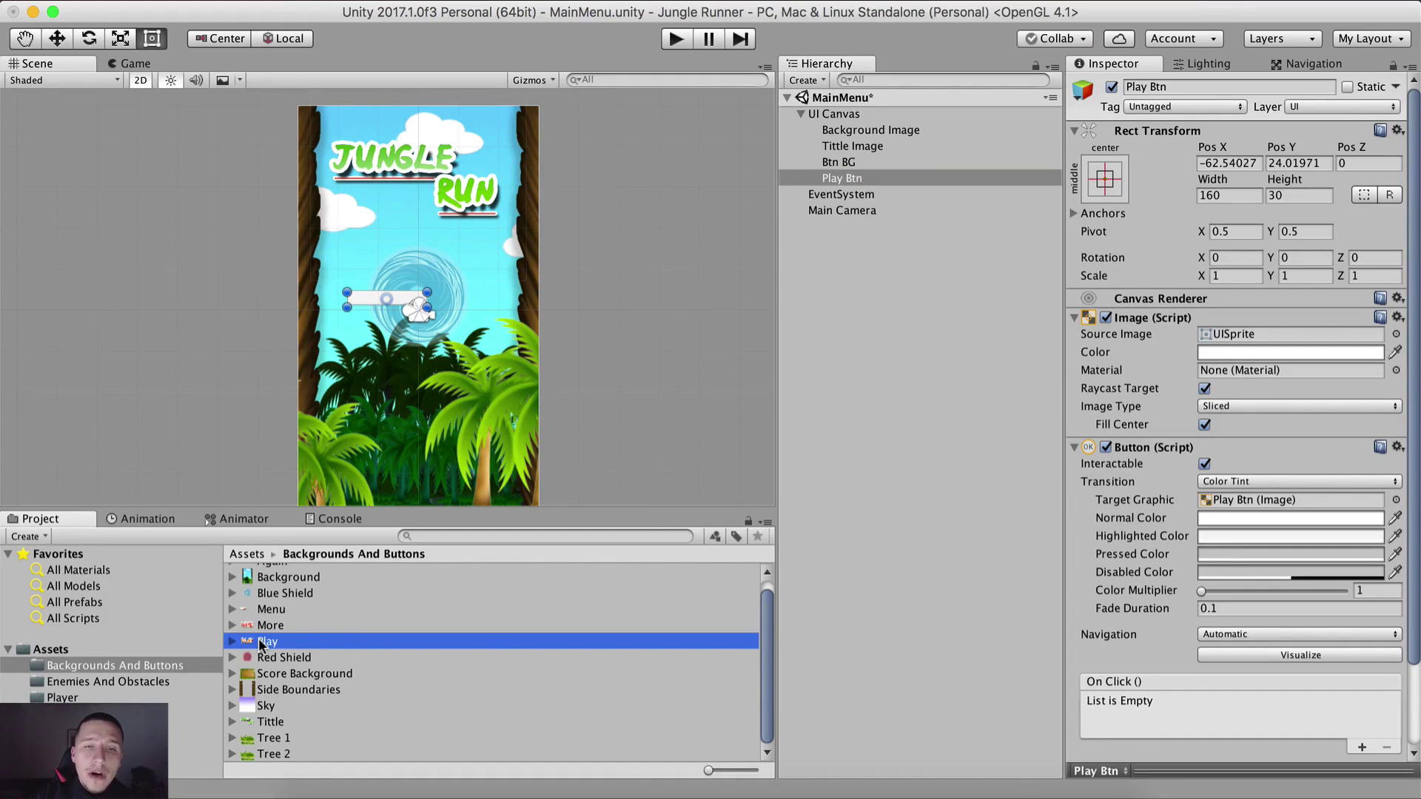
left_click_drag(261, 644, 1253, 332)
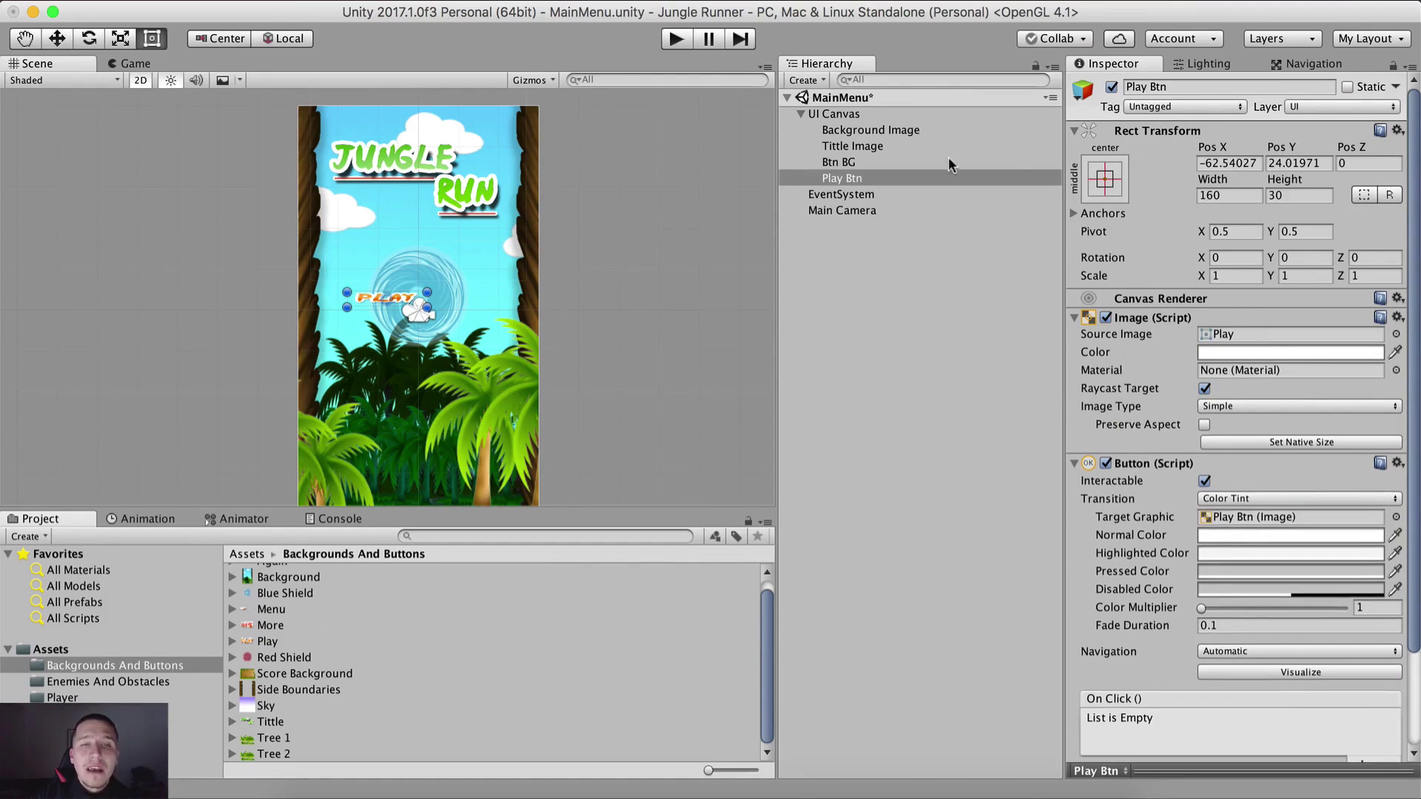
Resize Play Btn to 181 wide by 75 high and set its position to Pos X 0, Pos Y 23.
left_click(1227, 195)
type("181")
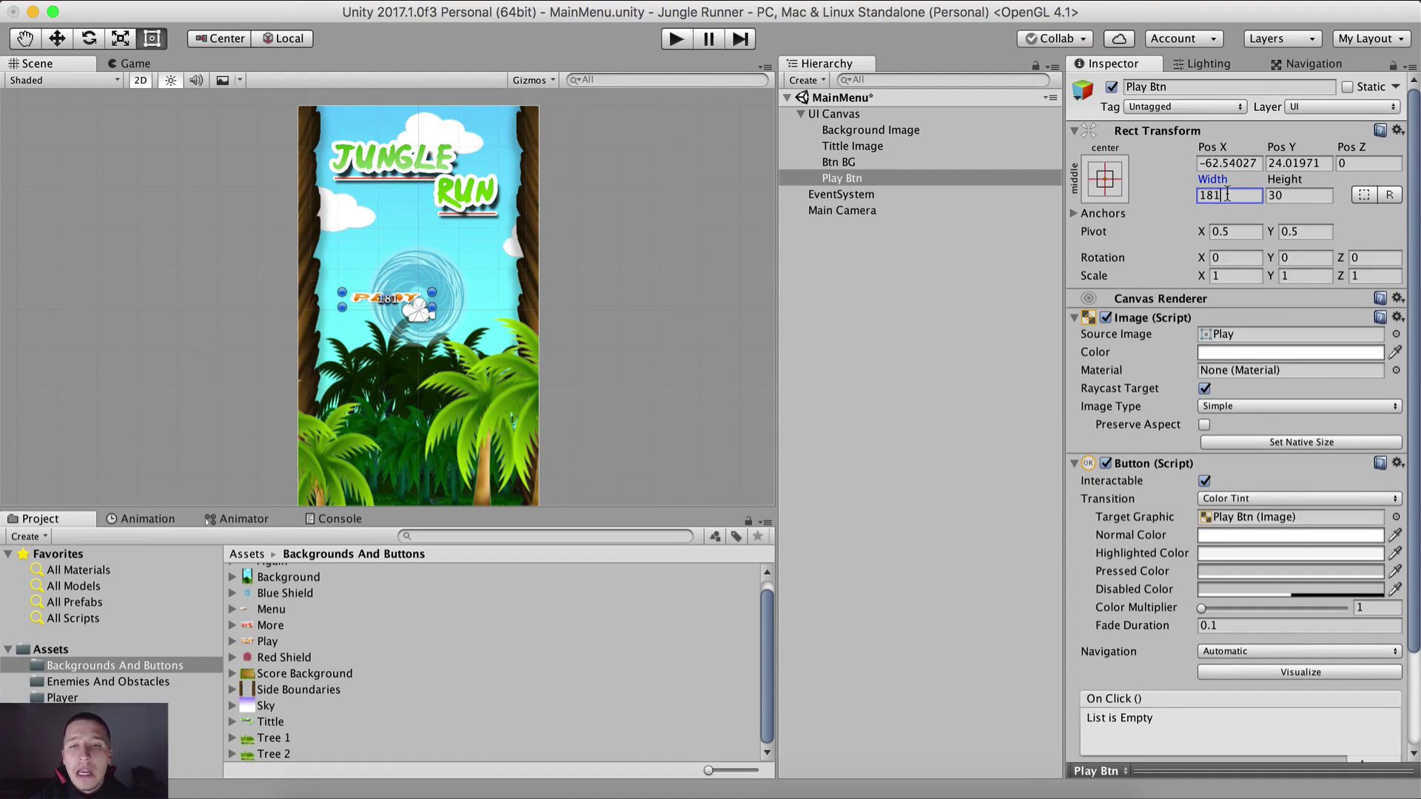
key("Tab")
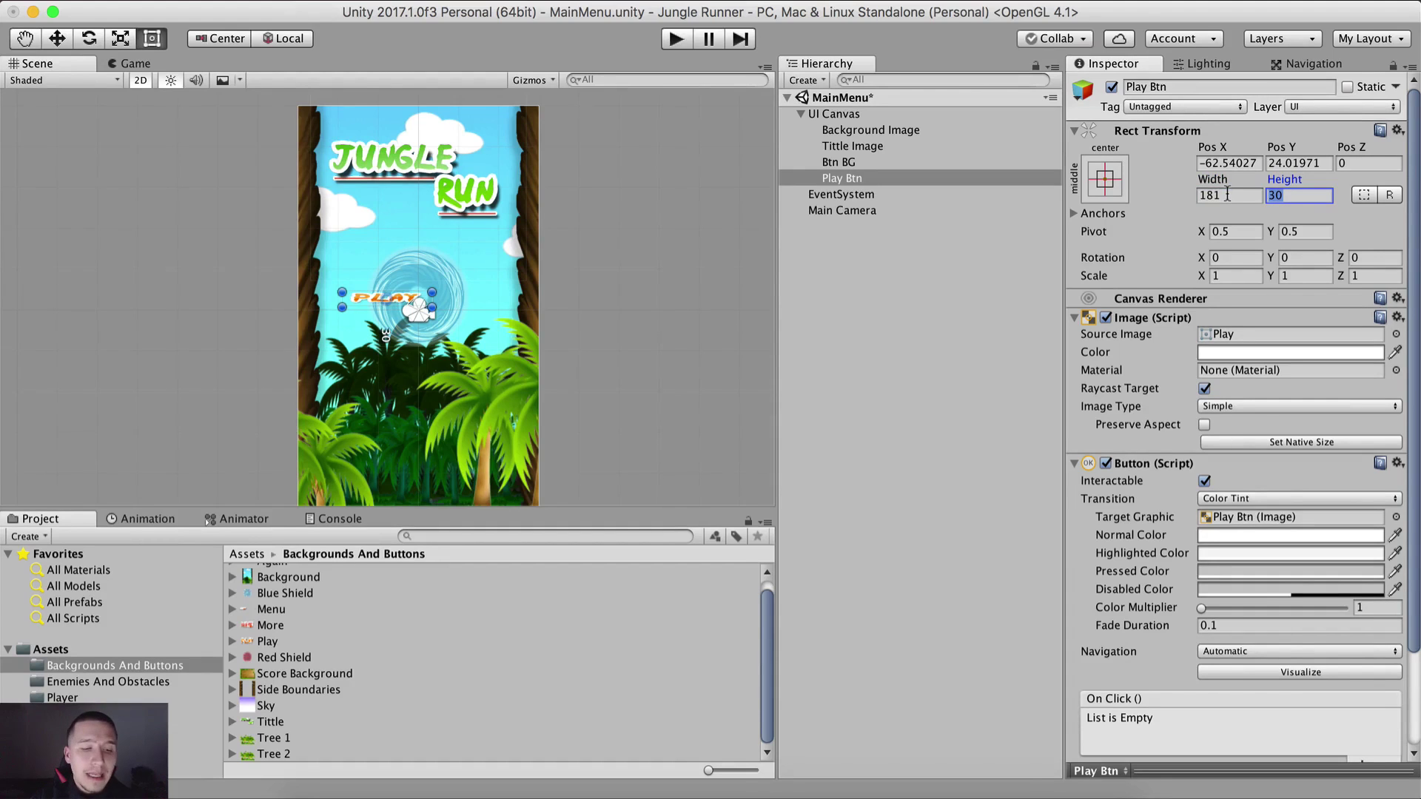
type("75")
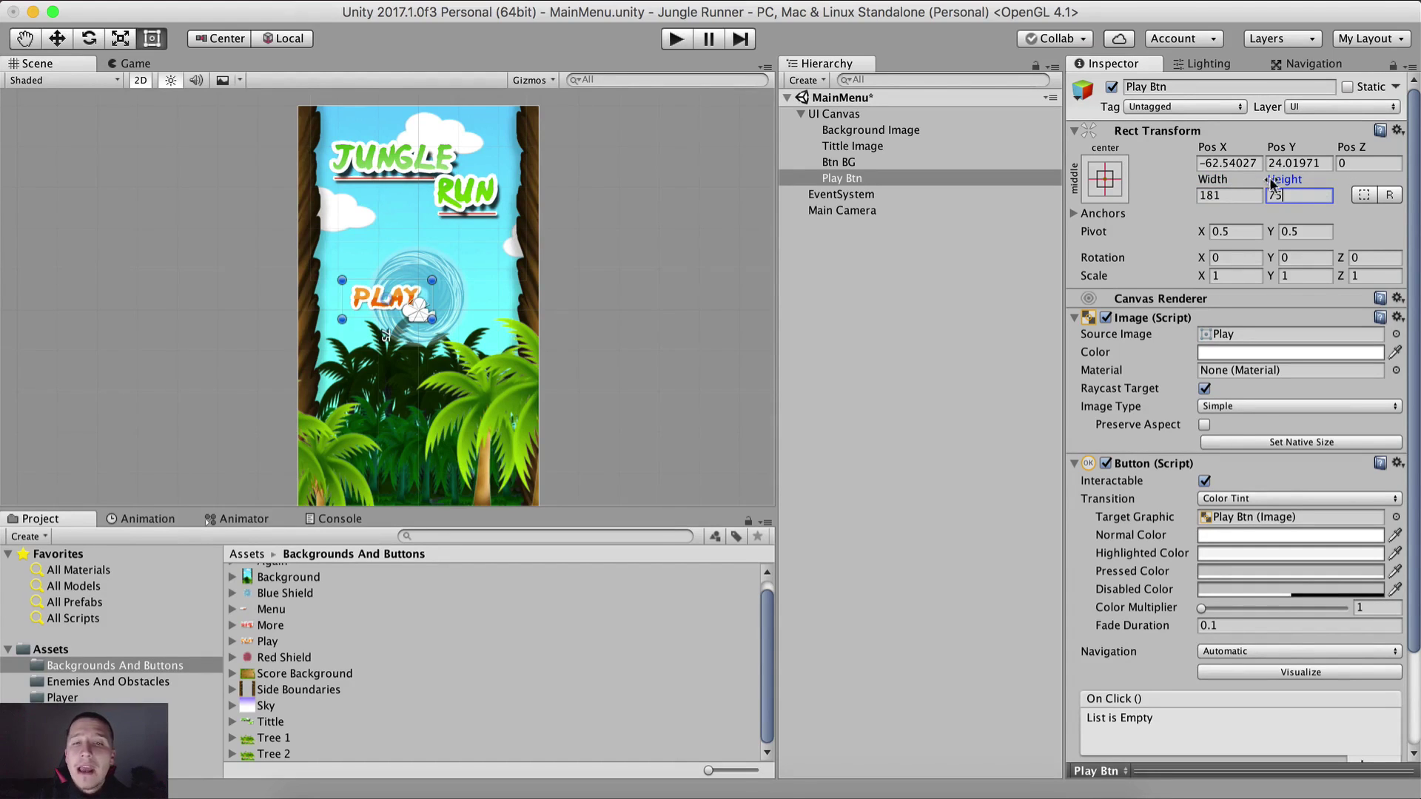
left_click(1211, 149)
type("0")
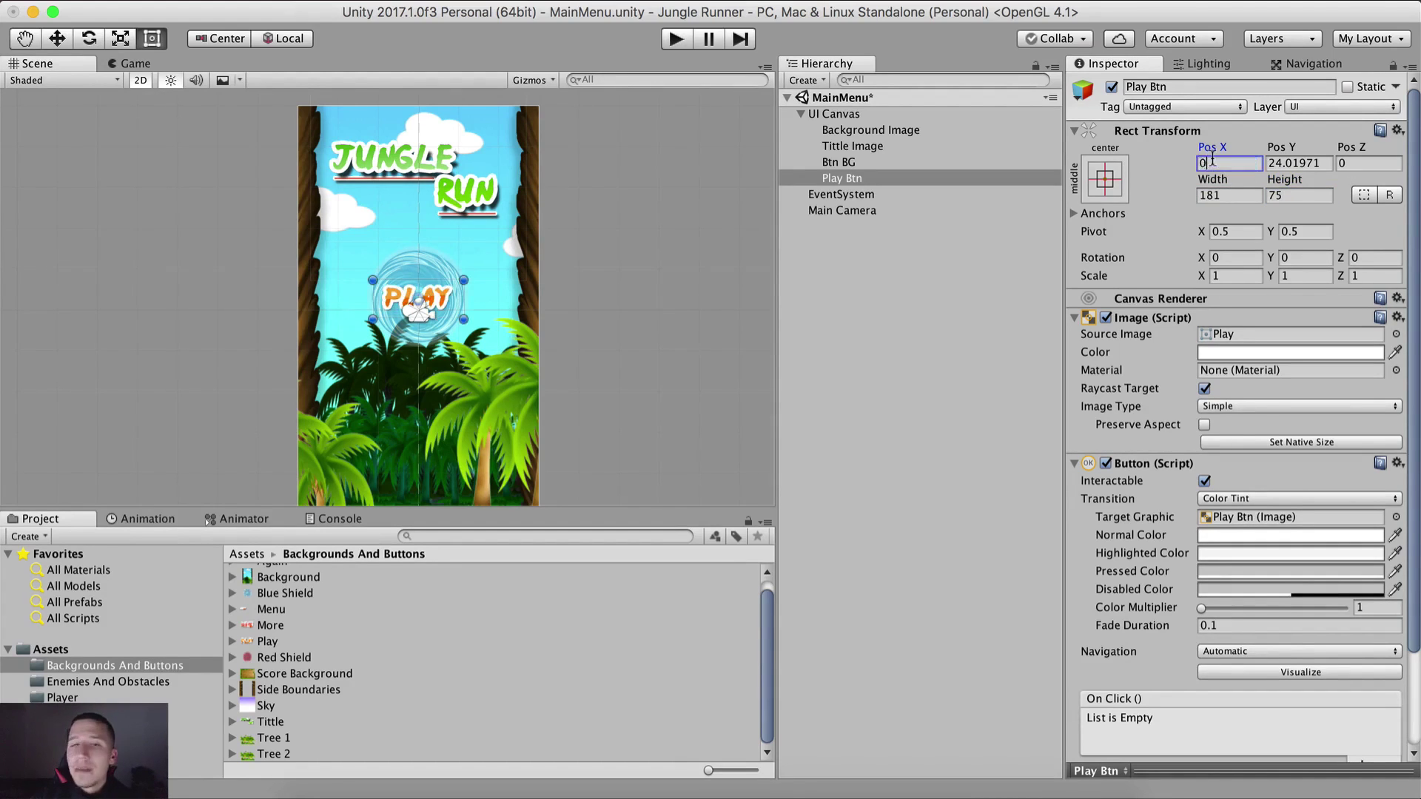
key("Tab")
type("23")
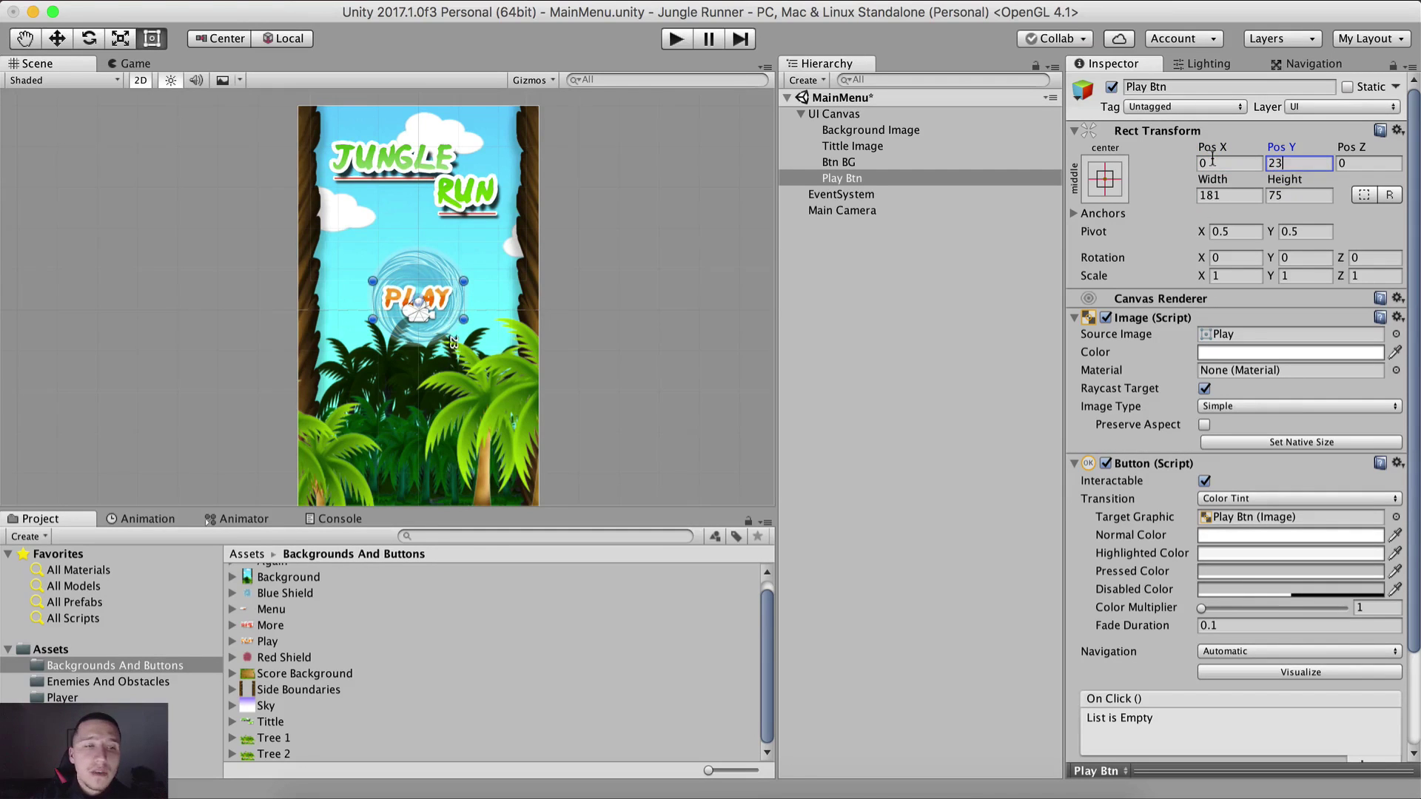
Save the MainMenu scene and preview the menu in the Game view.
left_click(860, 328)
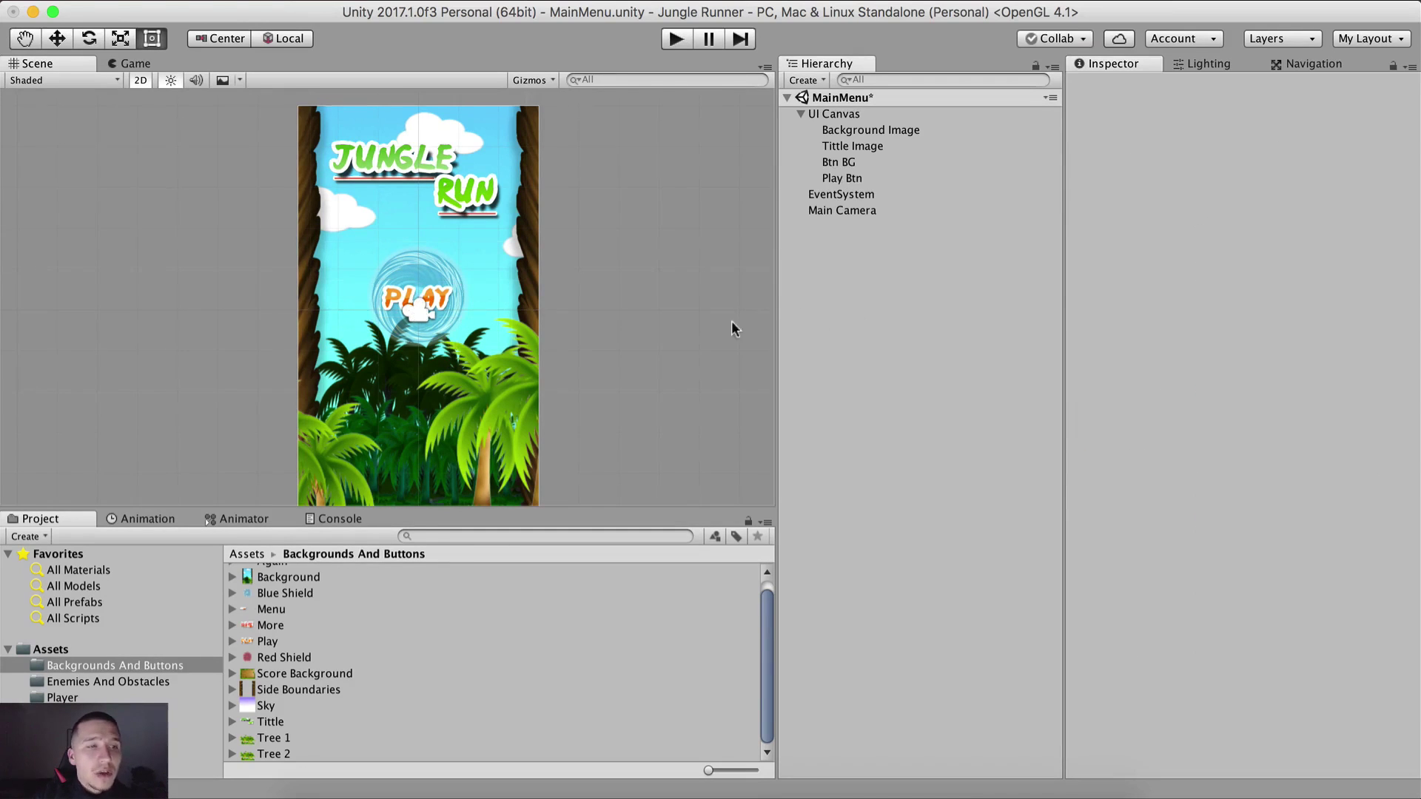
key("super+s")
left_click(133, 64)
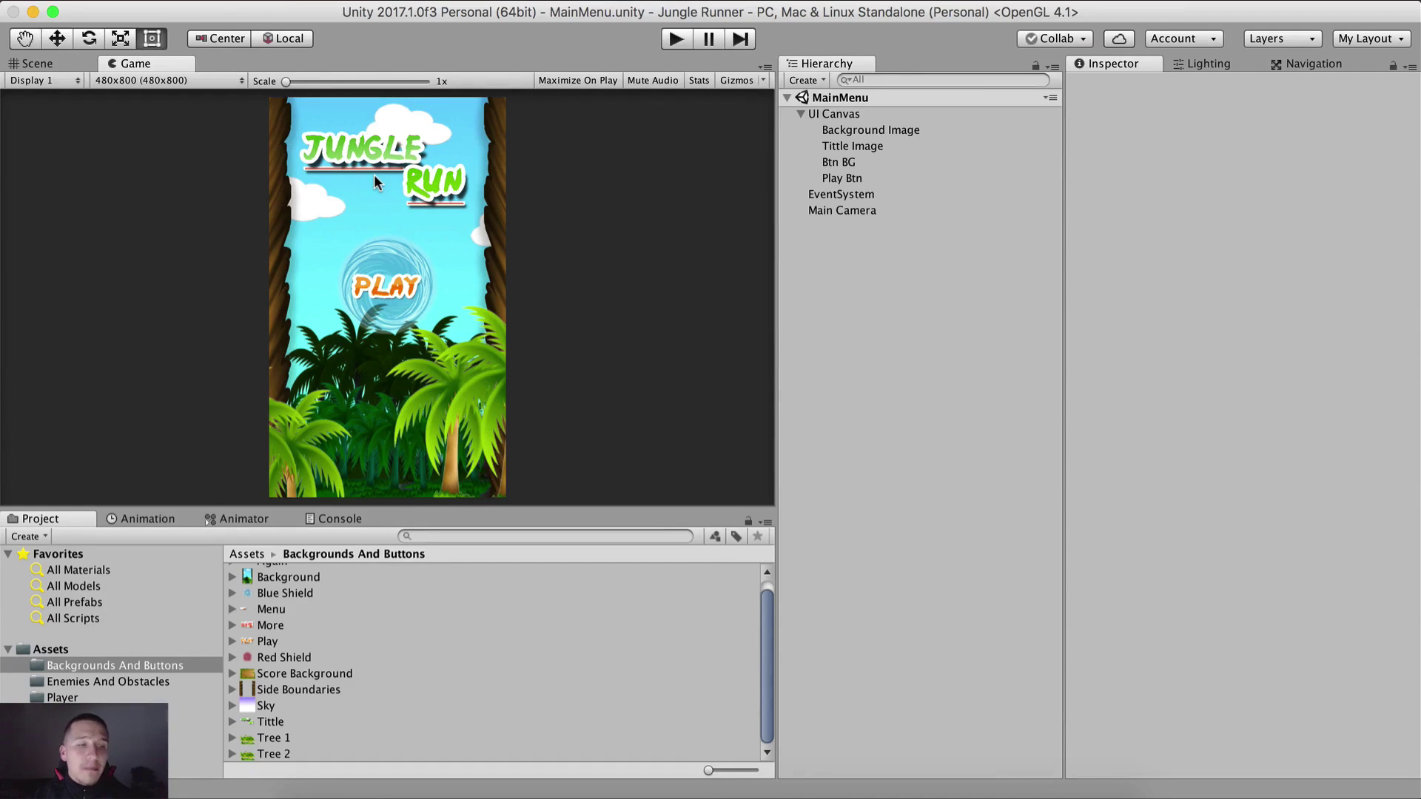
Switch to the browser and view the MacBook Pro and iMac configuration pages and the Unity multiplayer course page.
left_click(248, 555)
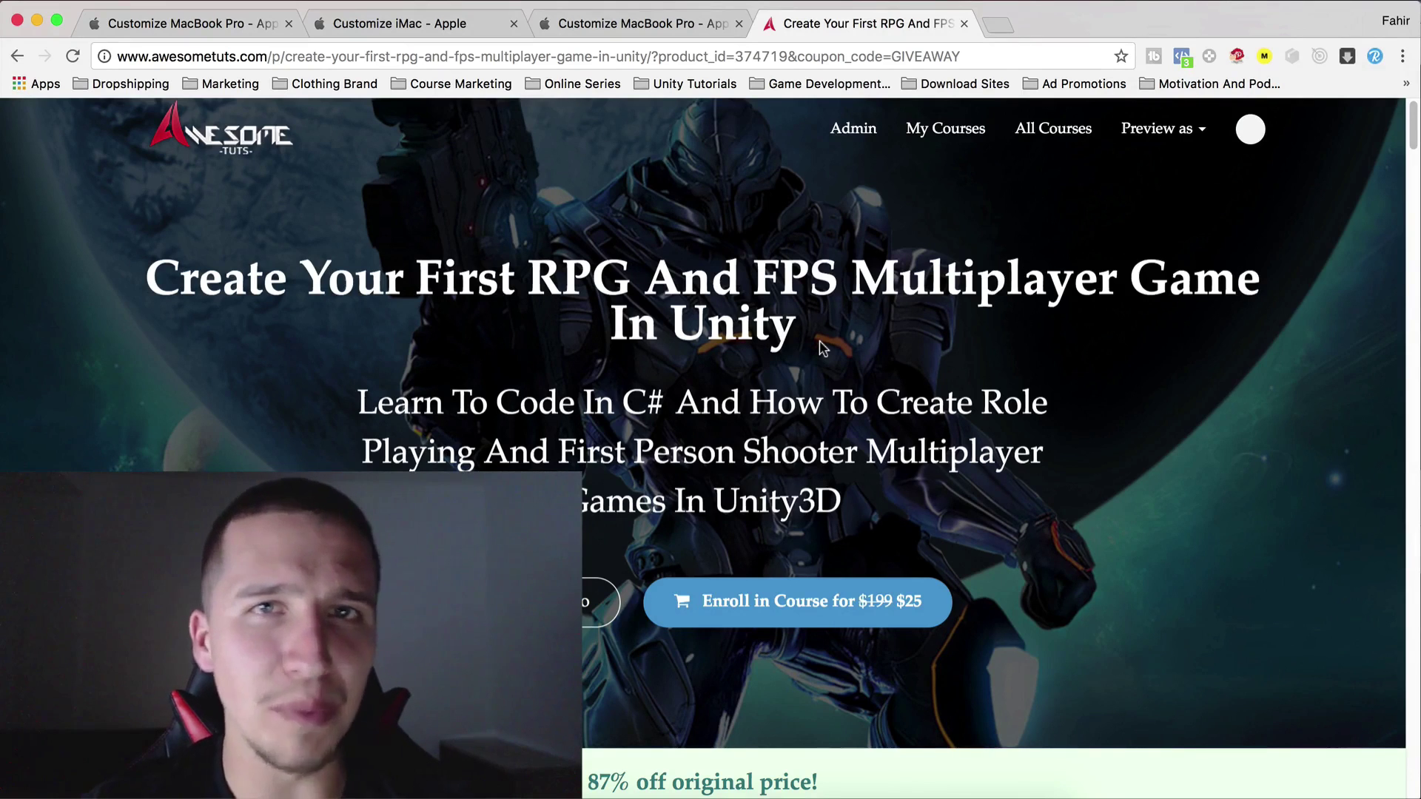
left_click(604, 18)
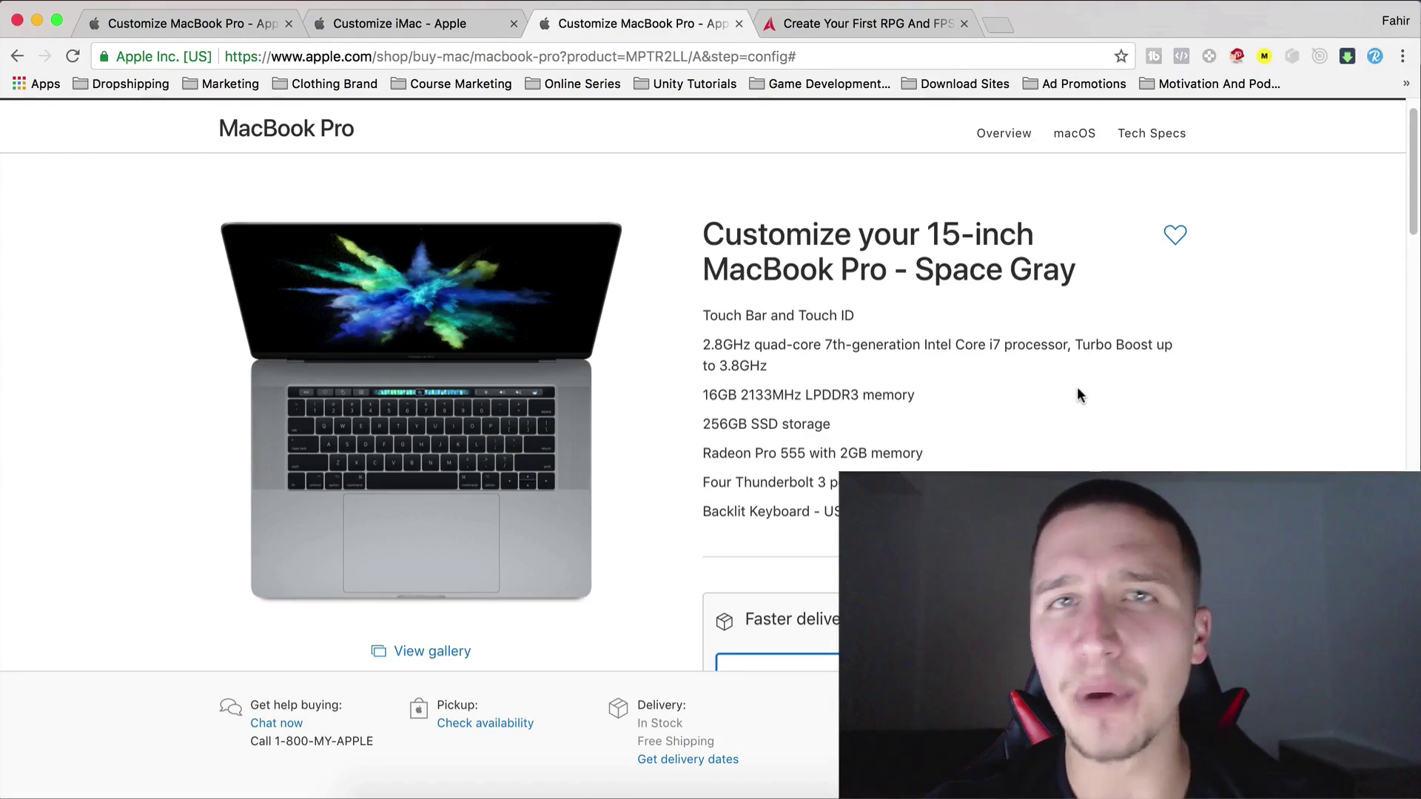
left_click(437, 23)
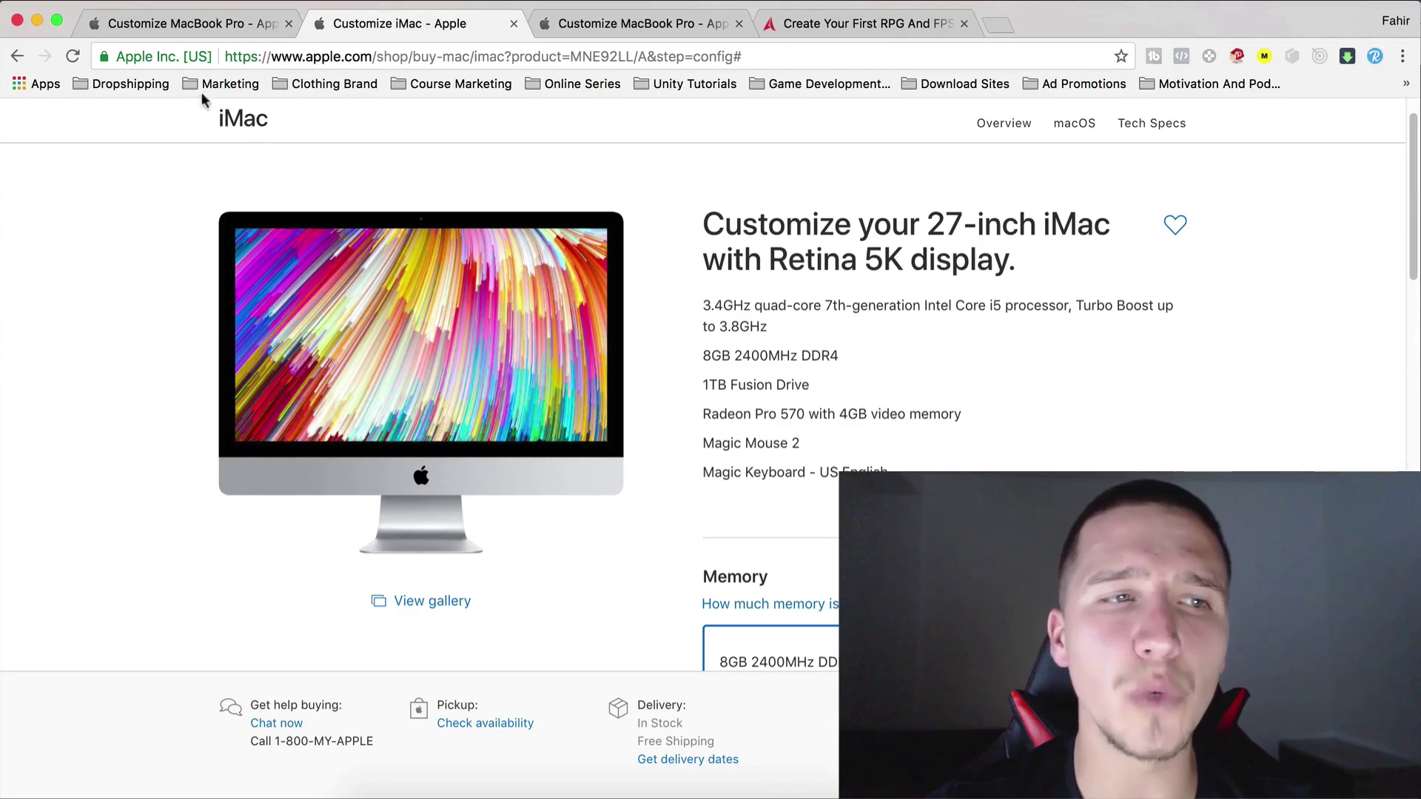
key("ctrl+shift+Tab")
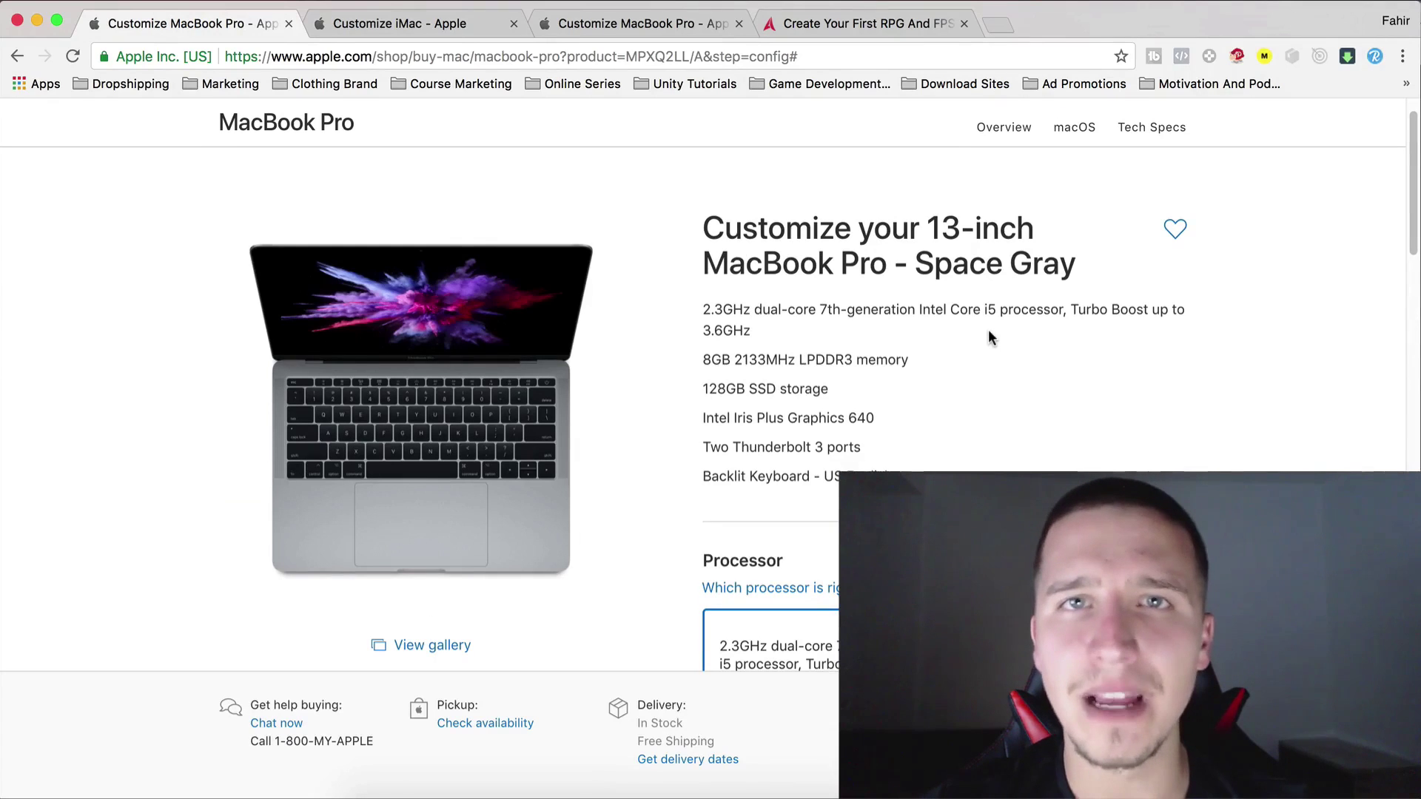
left_click(842, 25)
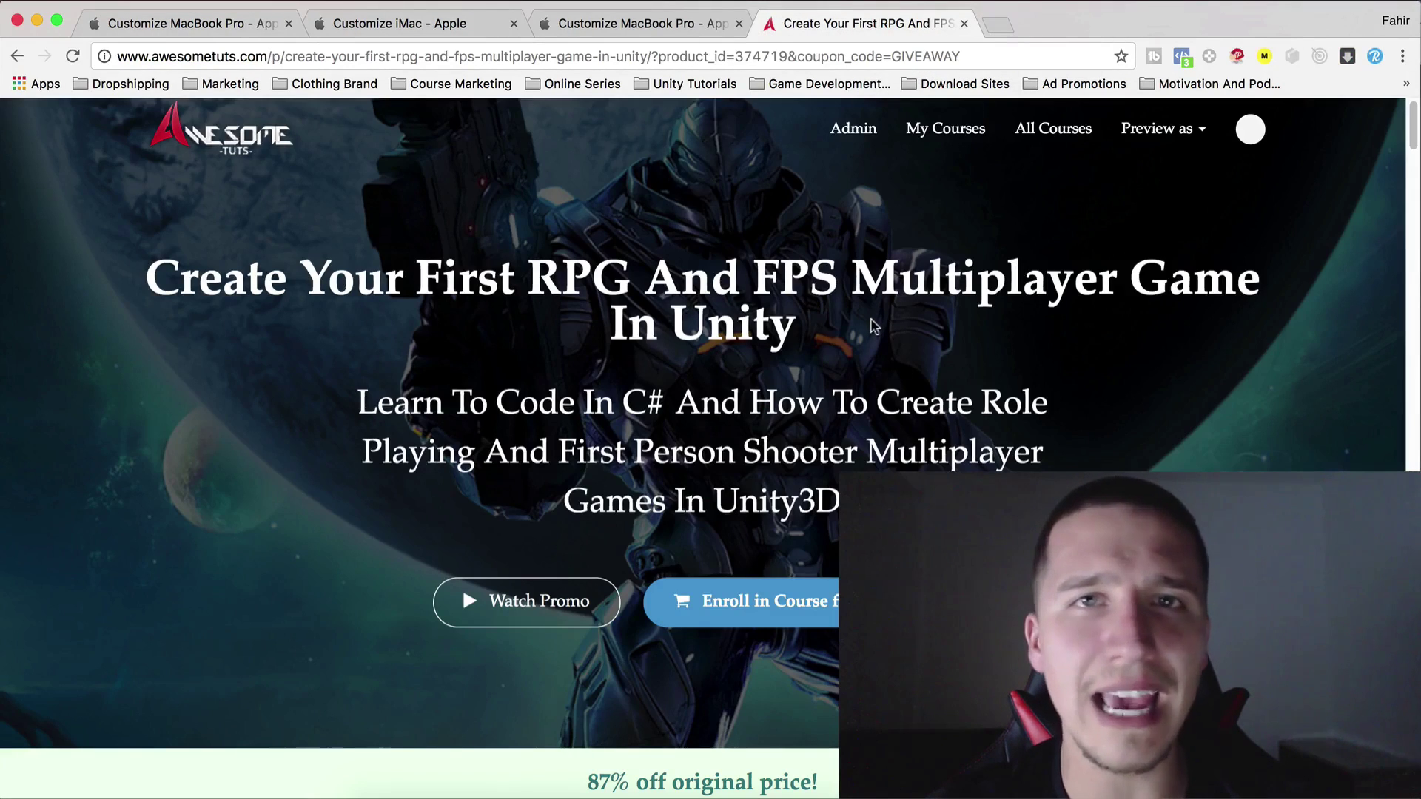